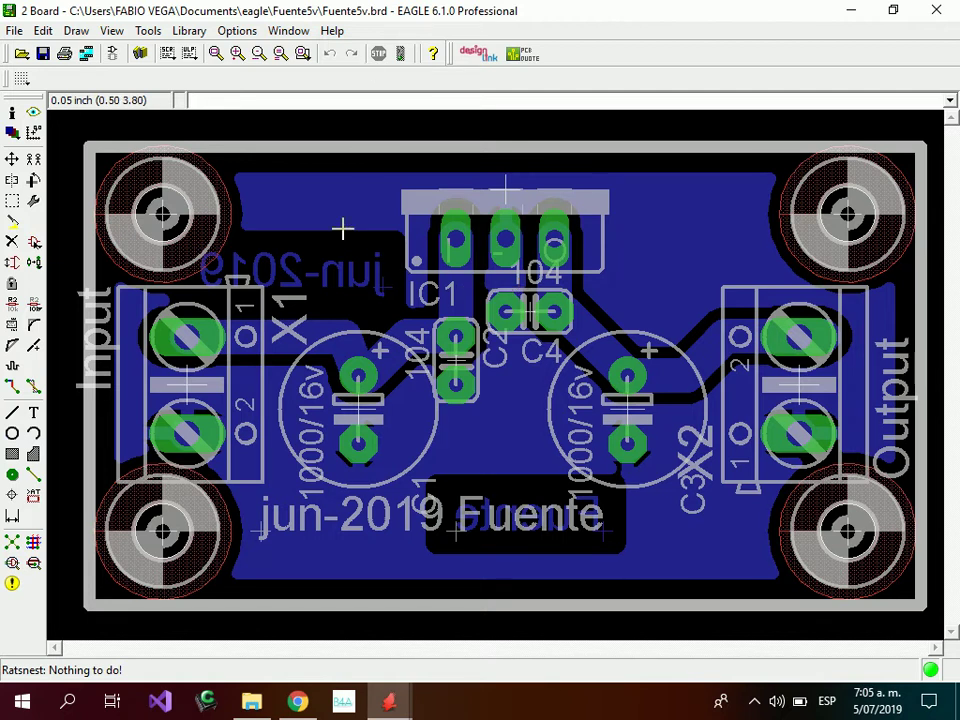
Recalculate the board's airwires with Ratsnest and inspect the whole layout for missing connections
{"action": "scroll", "coordinate": [420, 300], "scroll_direction": "down", "scroll_amount": 3}
{"action": "scroll", "coordinate": [420, 300], "scroll_direction": "up", "scroll_amount": 4}
{"action": "scroll", "coordinate": [390, 290], "scroll_direction": "down", "scroll_amount": 2}
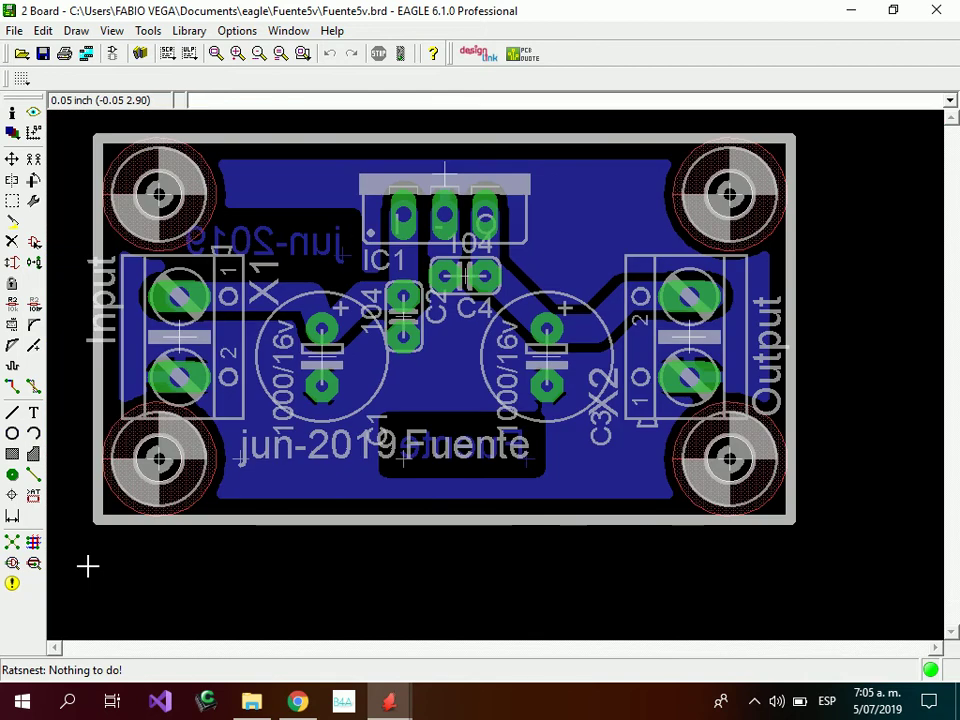
{"action": "left_click", "coordinate": [12, 541]}
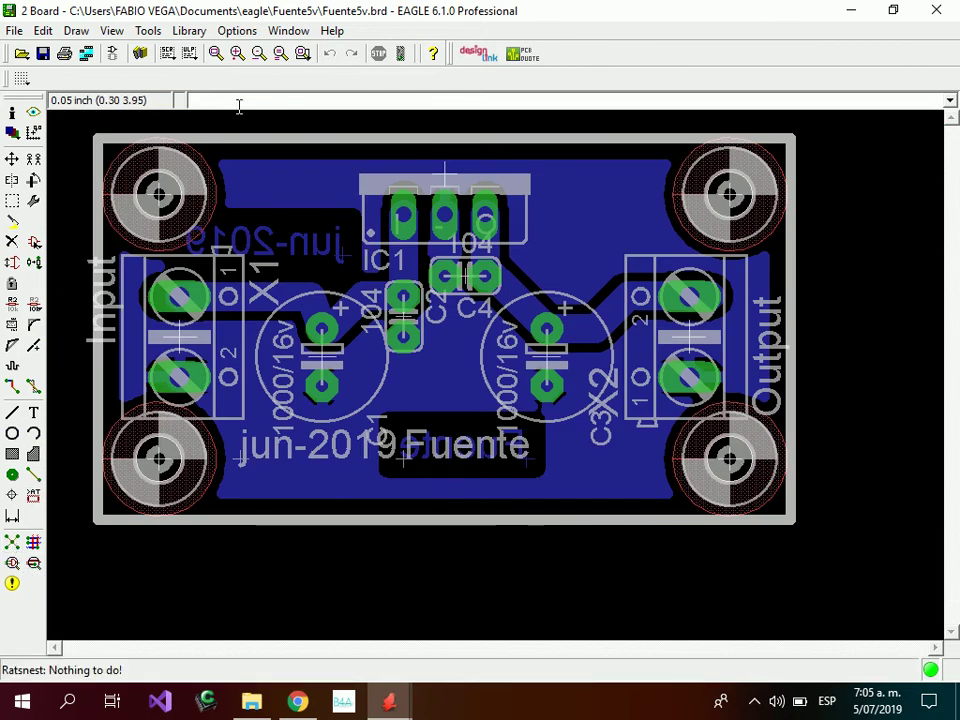
{"action": "left_click", "coordinate": [216, 53]}
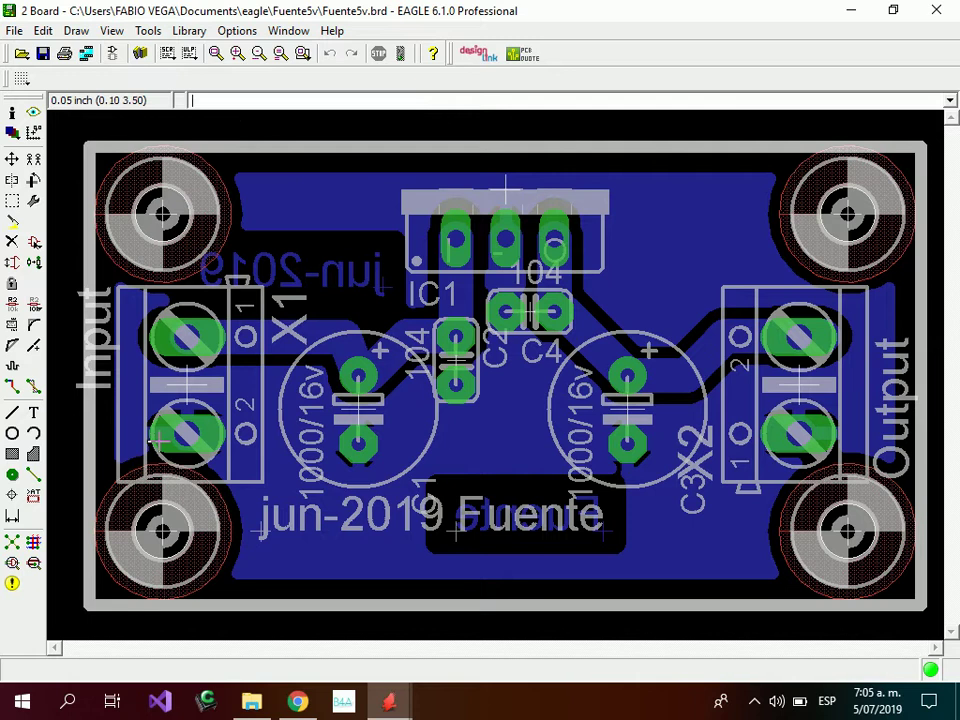
{"action": "scroll", "coordinate": [590, 247], "scroll_direction": "down", "scroll_amount": 2}
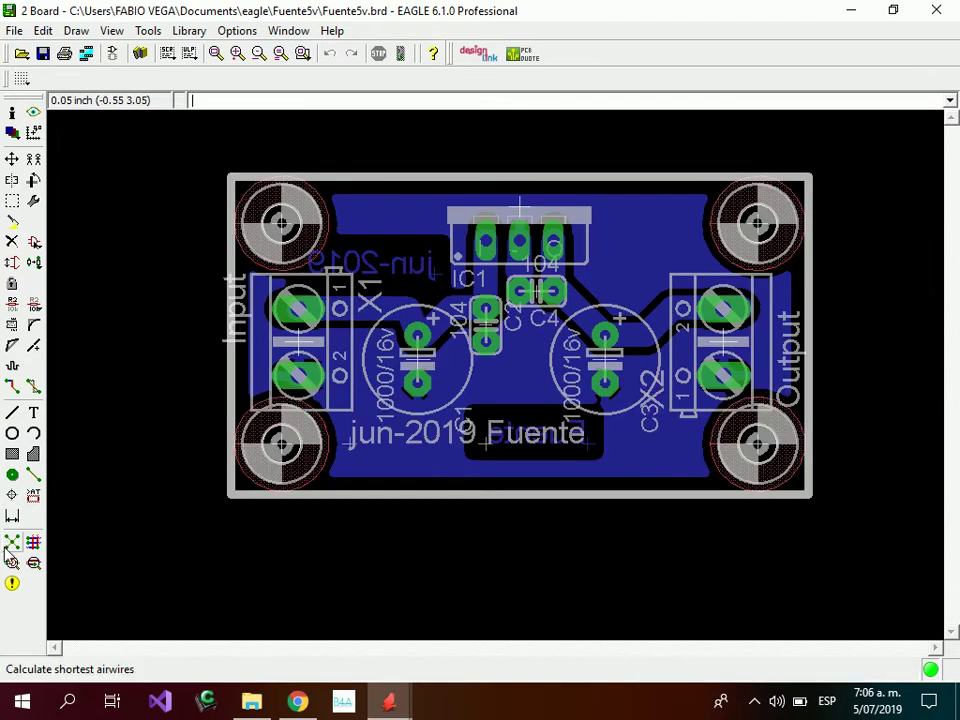
{"action": "left_click", "coordinate": [12, 541]}
{"action": "scroll", "coordinate": [650, 322], "scroll_direction": "down", "scroll_amount": 3}
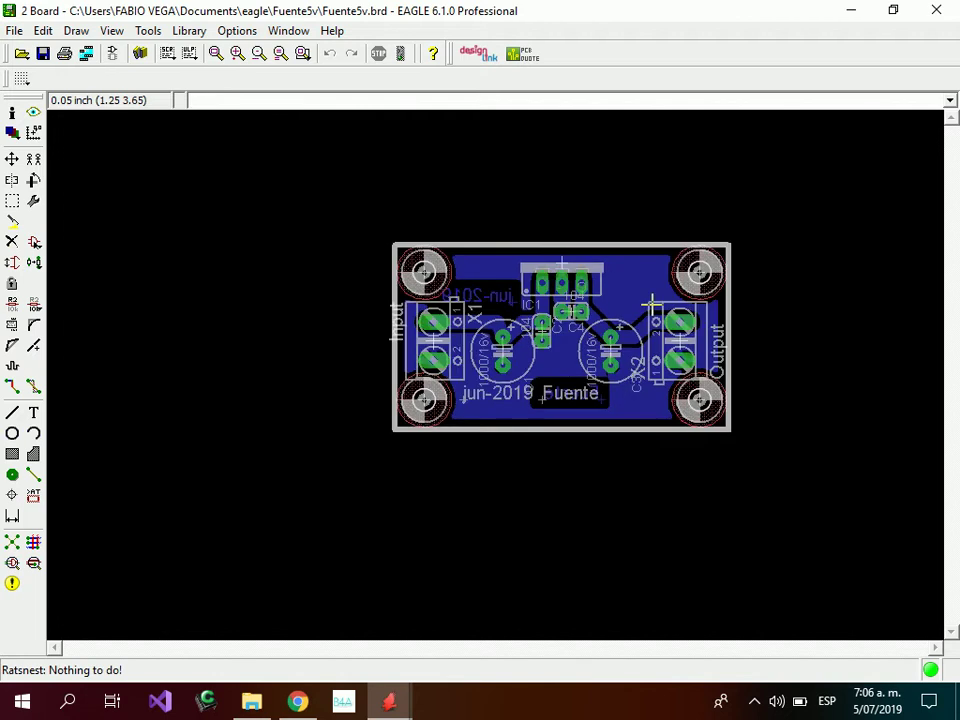
{"action": "scroll", "coordinate": [653, 300], "scroll_direction": "up", "scroll_amount": 3}
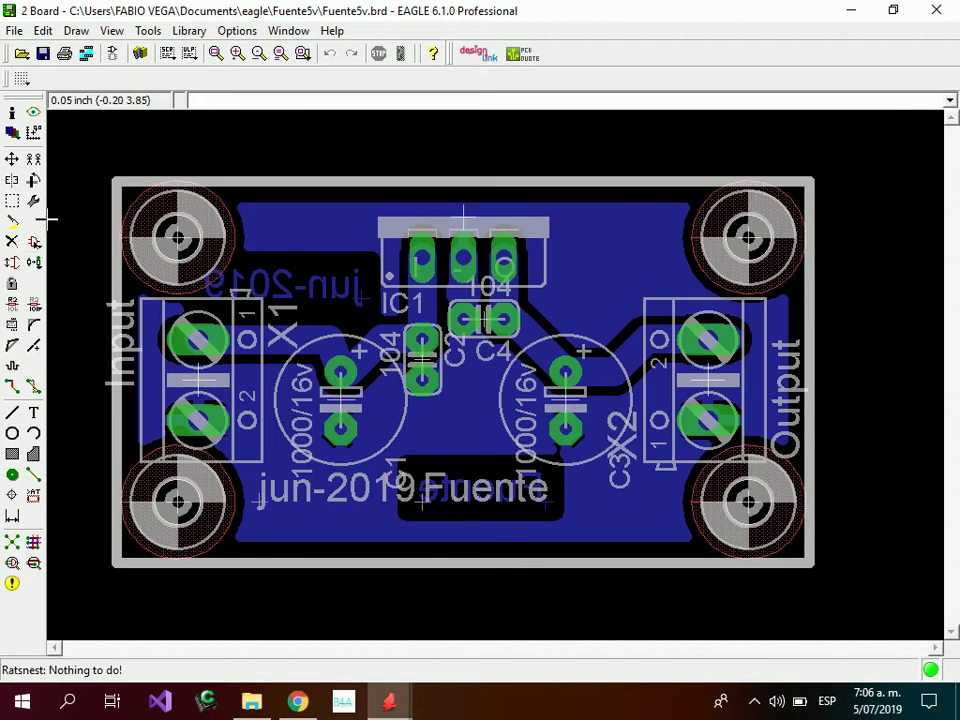
Open the CAM Processor for the board and load the gerb274x.cam job file
{"action": "left_click", "coordinate": [86, 55]}
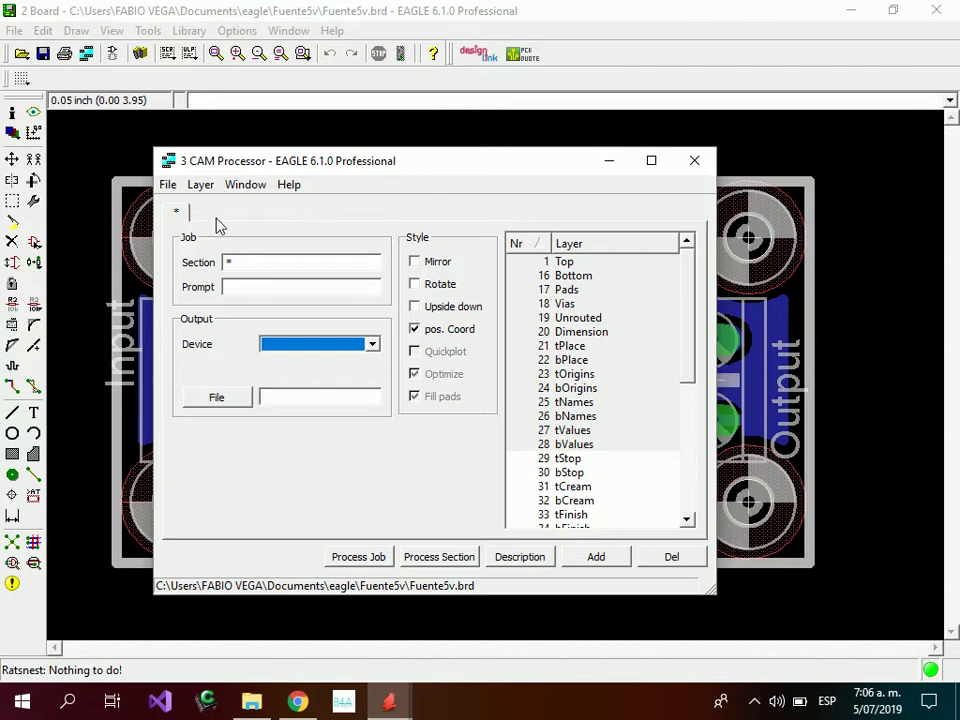
{"action": "left_click", "coordinate": [170, 187]}
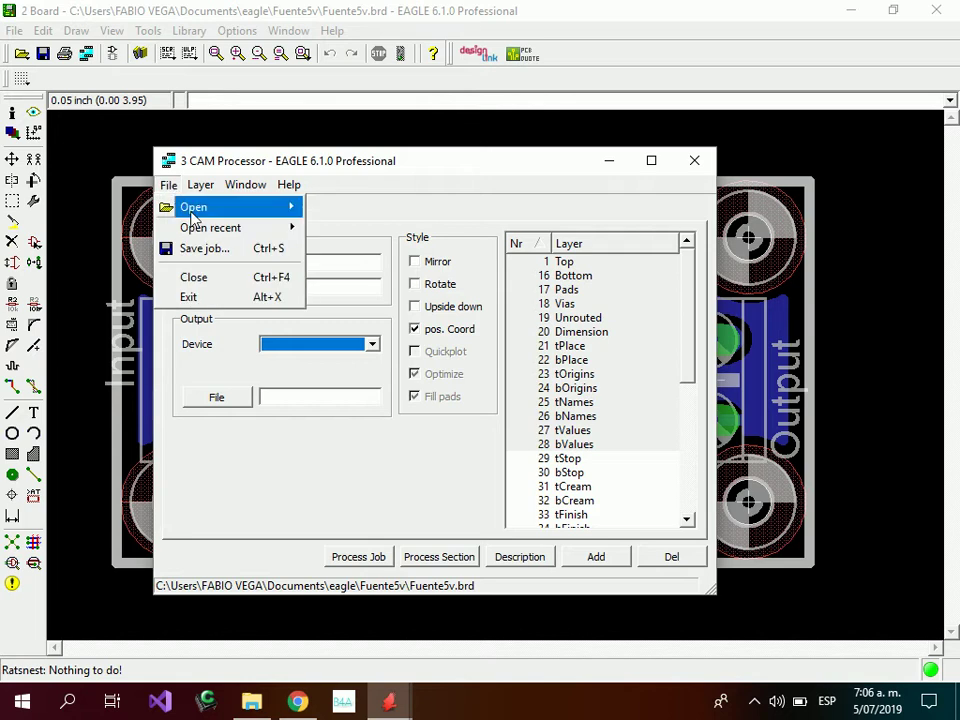
{"action": "mouse_move", "coordinate": [198, 210]}
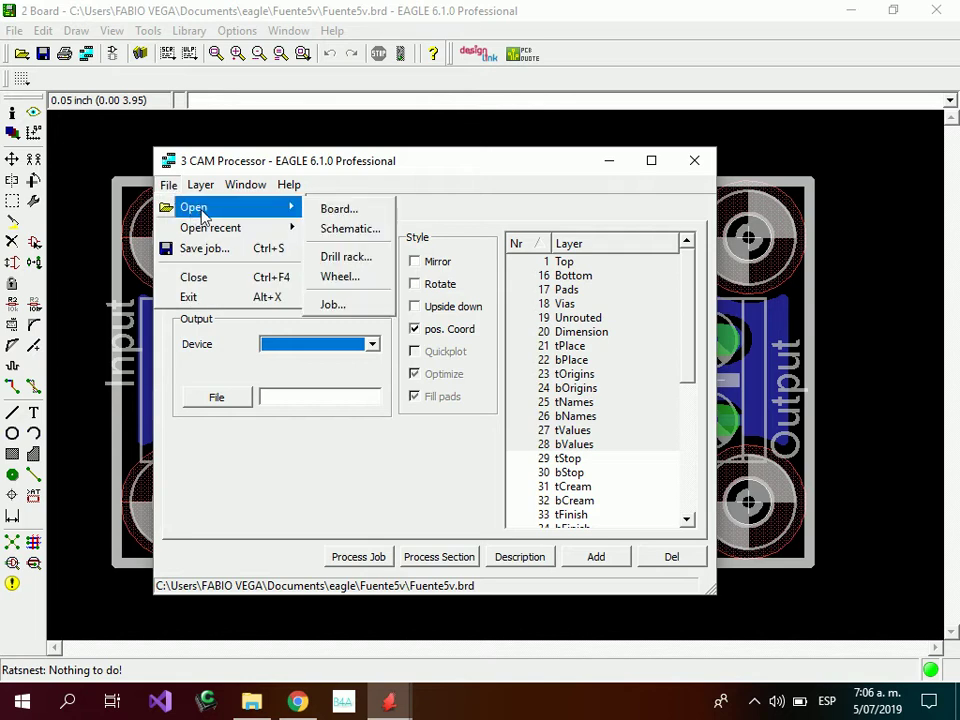
{"action": "left_click", "coordinate": [338, 306]}
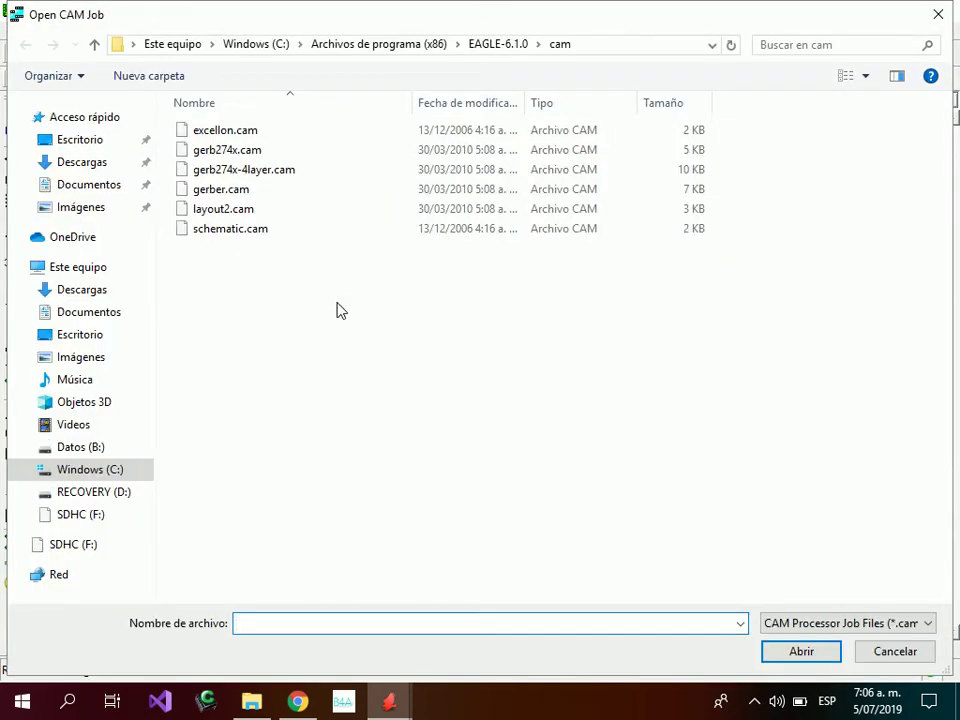
{"action": "double_click", "coordinate": [245, 151]}
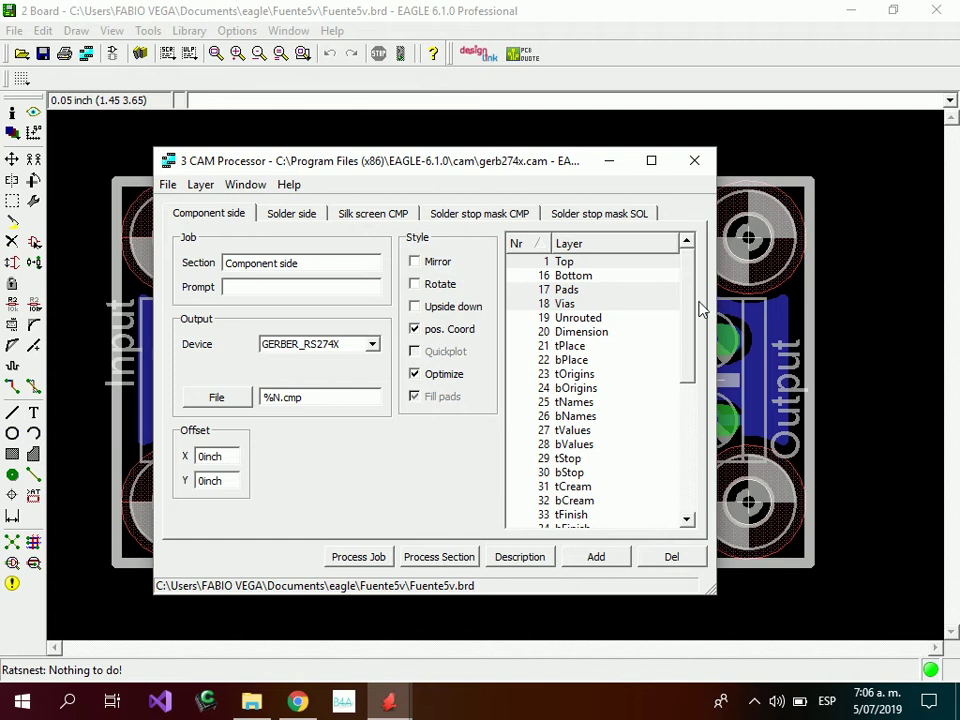
Review the layers selected in the Component side, Solder side and Silk screen CMP sections of the job
{"action": "left_click_drag", "start_coordinate": [690, 310], "coordinate": [692, 272]}
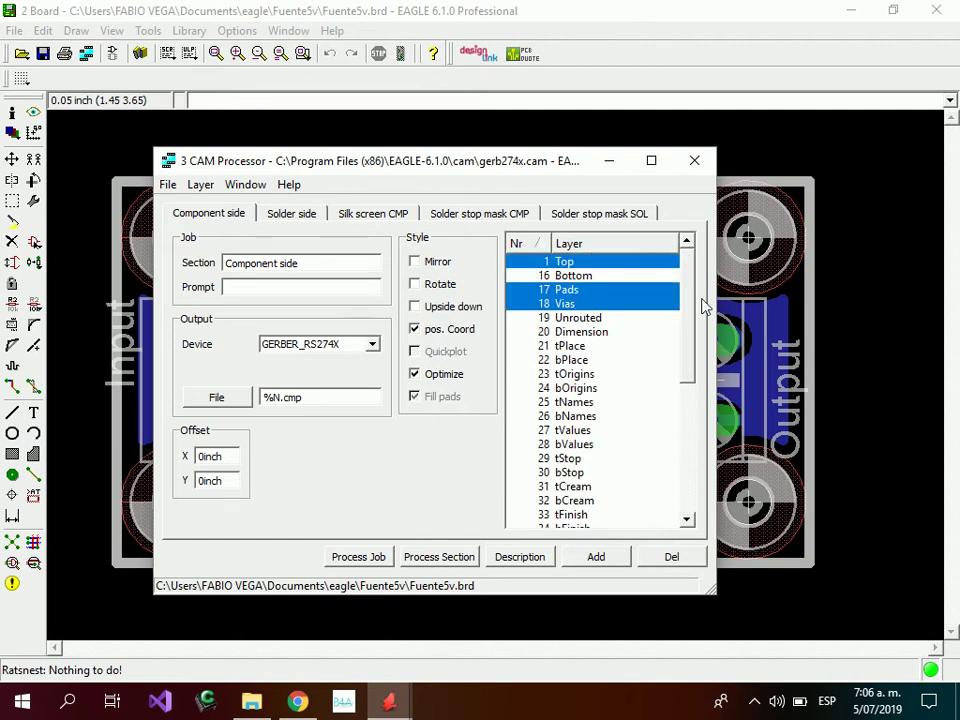
{"action": "left_click_drag", "start_coordinate": [688, 312], "coordinate": [704, 287]}
{"action": "left_click", "coordinate": [297, 219]}
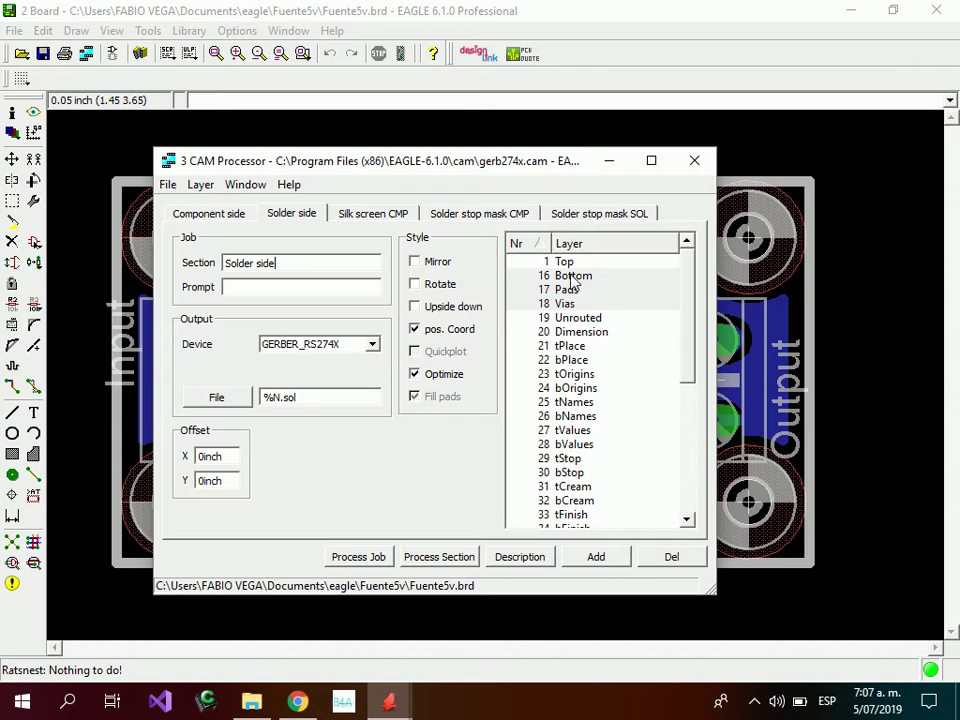
{"action": "left_click_drag", "start_coordinate": [686, 313], "coordinate": [364, 200]}
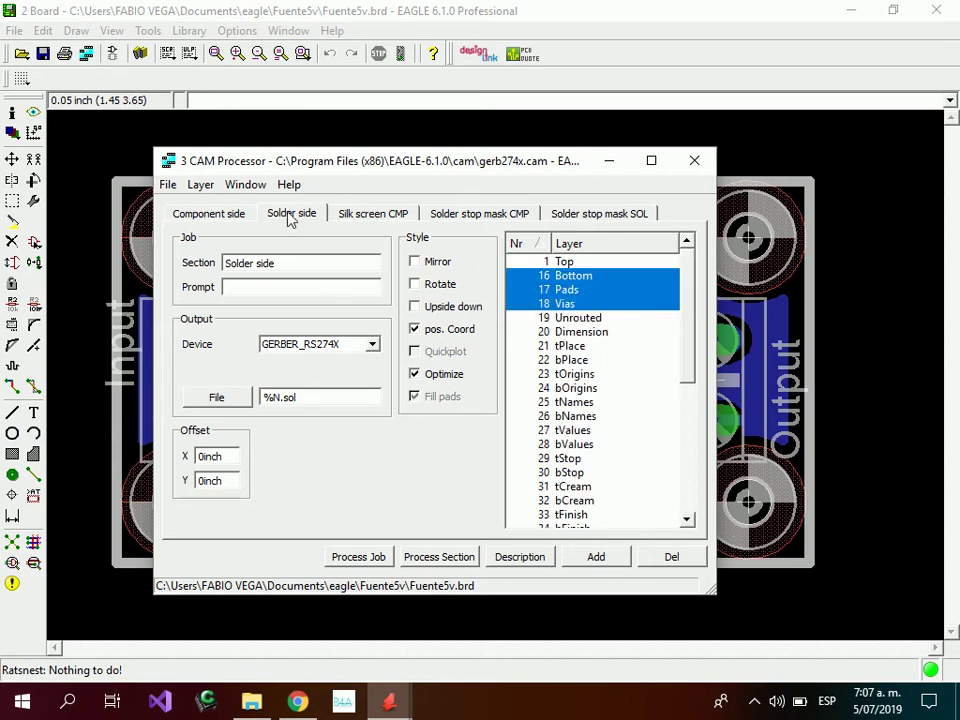
{"action": "left_click", "coordinate": [201, 216]}
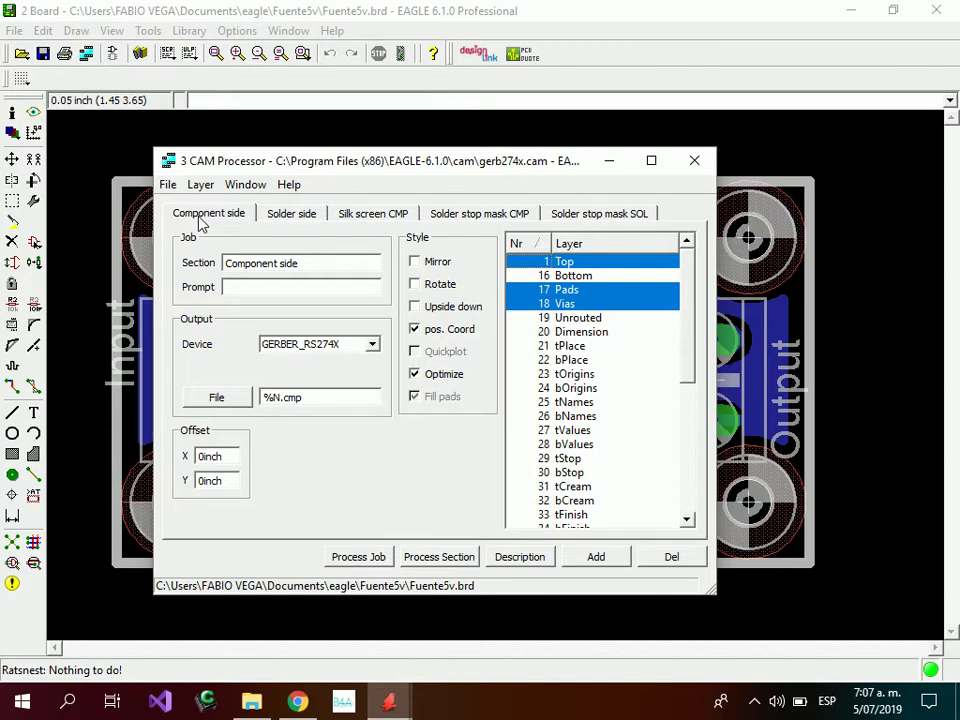
{"action": "left_click", "coordinate": [366, 216]}
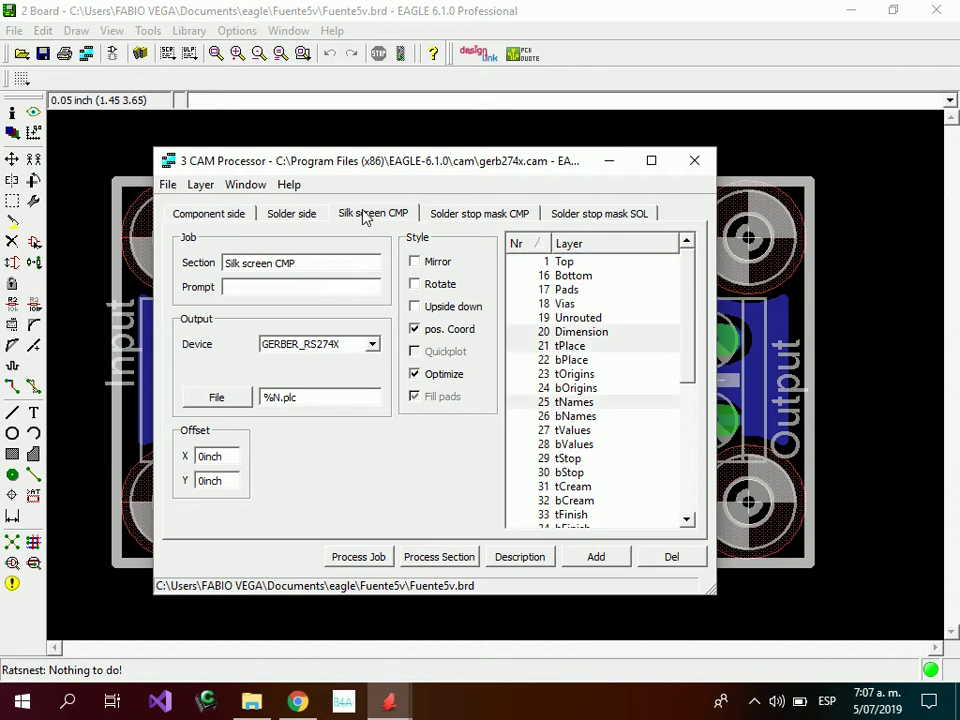
{"action": "left_click", "coordinate": [687, 289]}
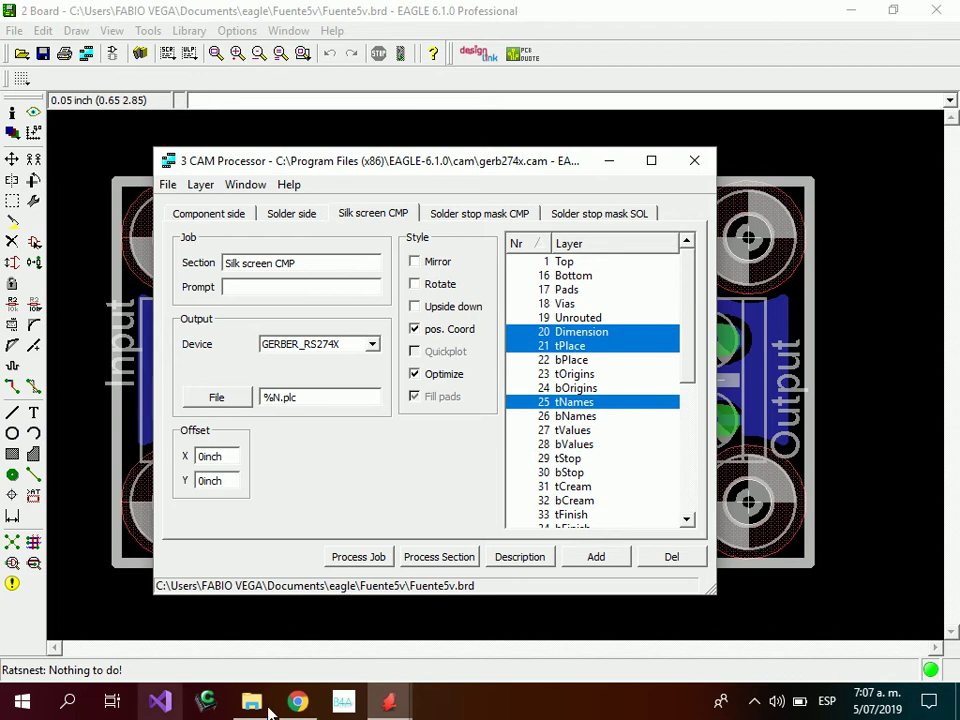
Switch to Chrome, search Google Images for "pcb" in a new tab and enlarge the first board photo
{"action": "left_click", "coordinate": [298, 702]}
{"action": "left_click", "coordinate": [477, 16]}
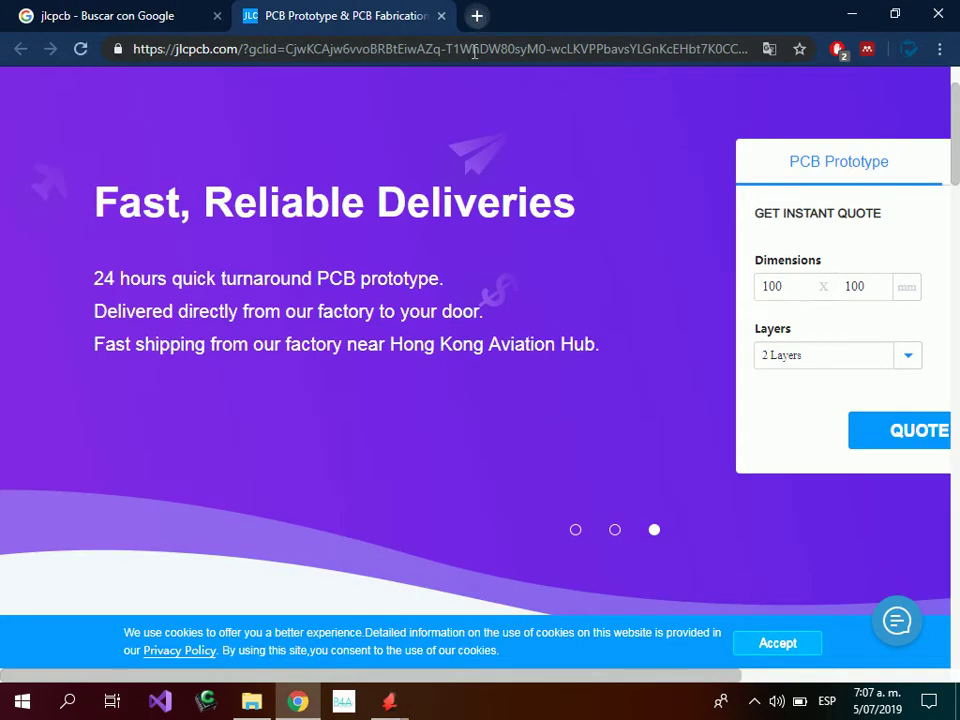
{"action": "type", "text": "pcb"}
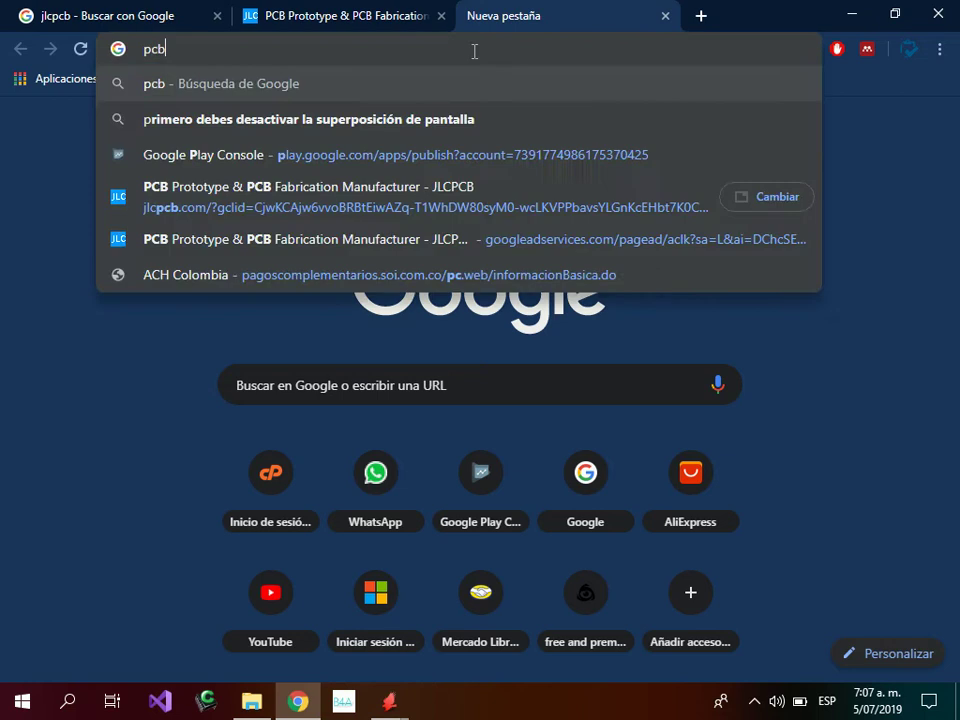
{"action": "key", "text": "Return"}
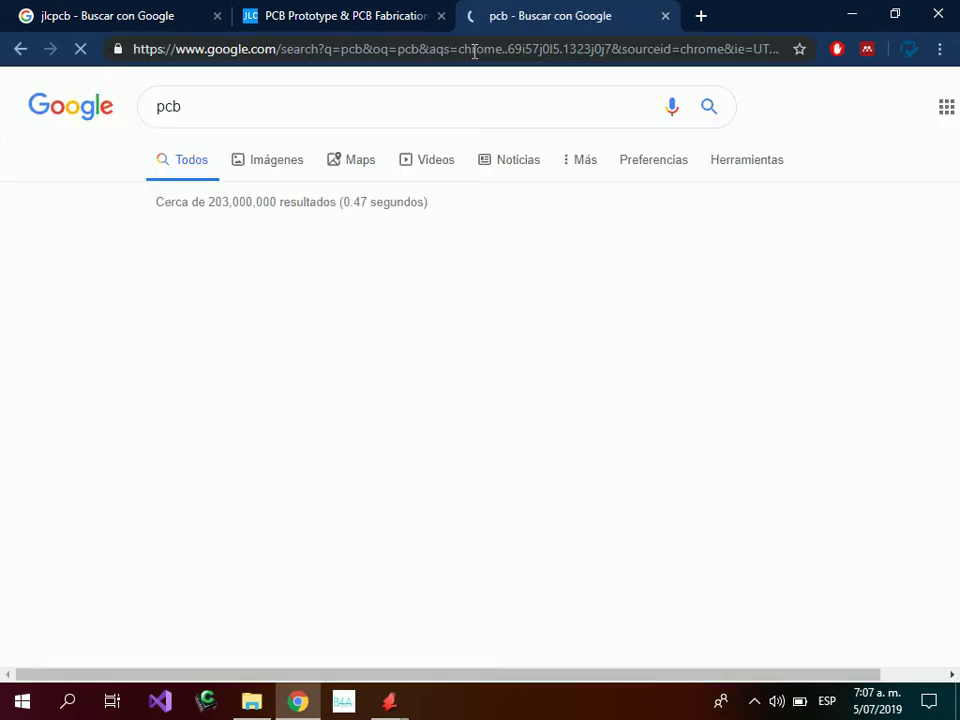
{"action": "left_click", "coordinate": [271, 164]}
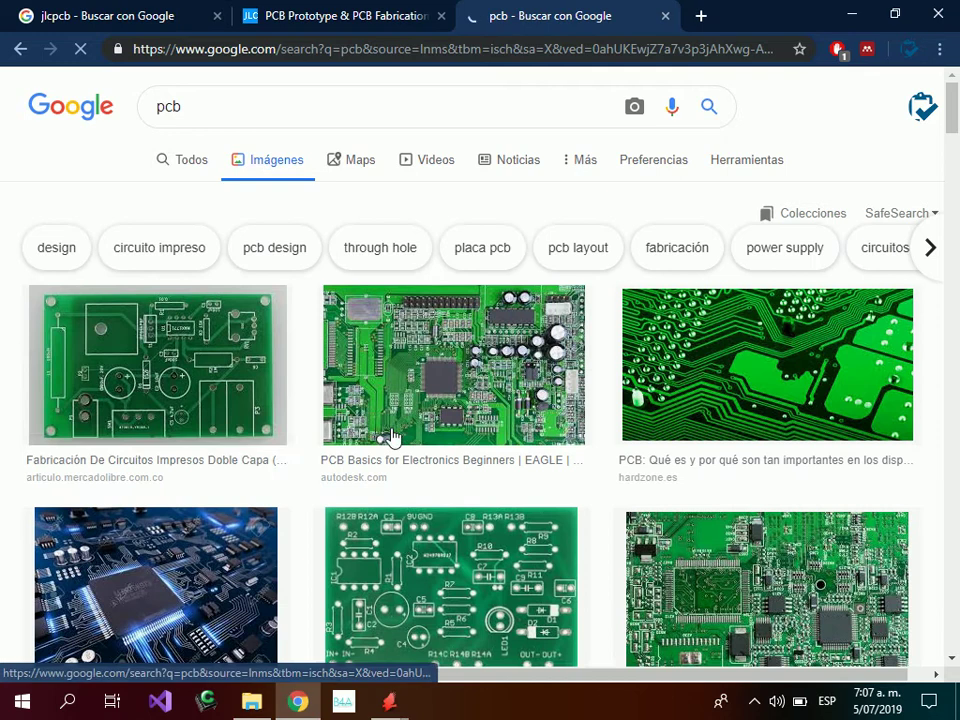
{"action": "left_click", "coordinate": [190, 365]}
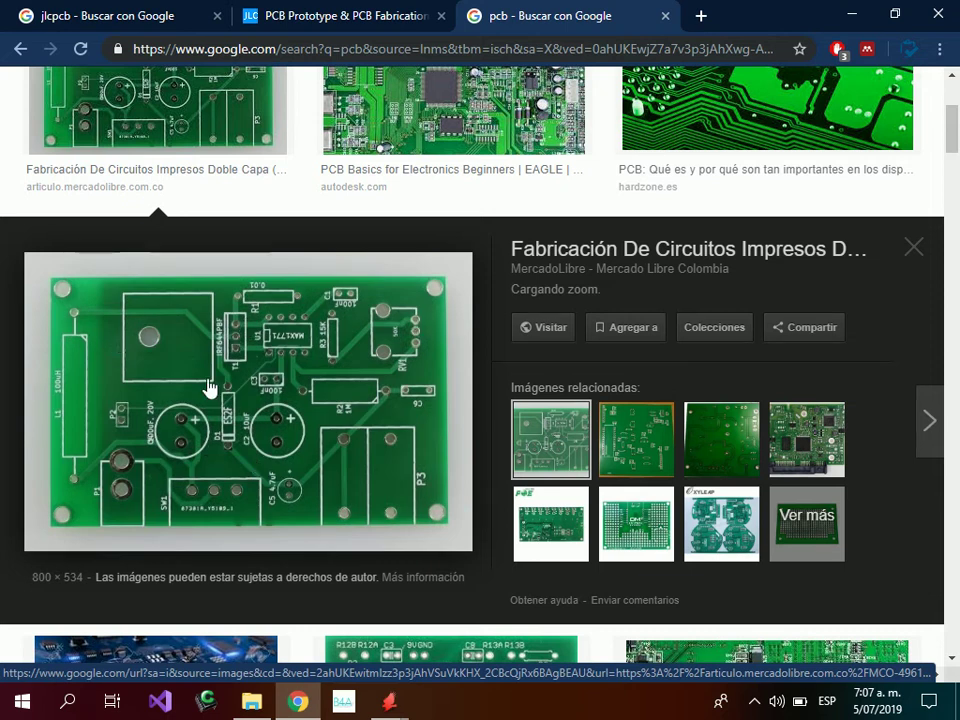
Switch back to the EAGLE board and hide the tPlace layer
{"action": "left_click", "coordinate": [386, 706]}
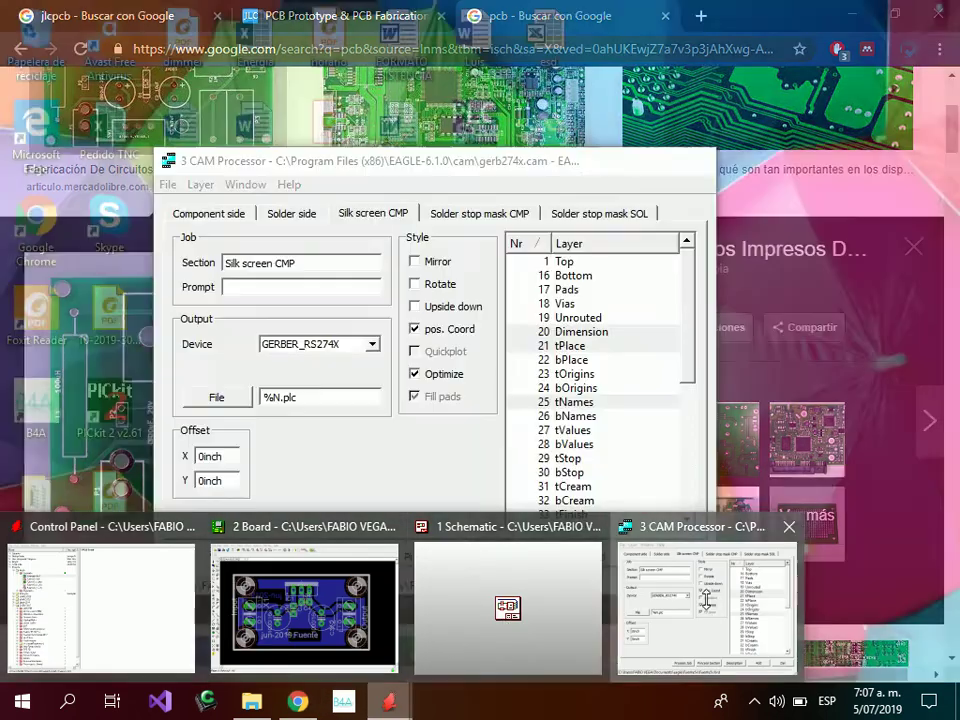
{"action": "left_click", "coordinate": [707, 605]}
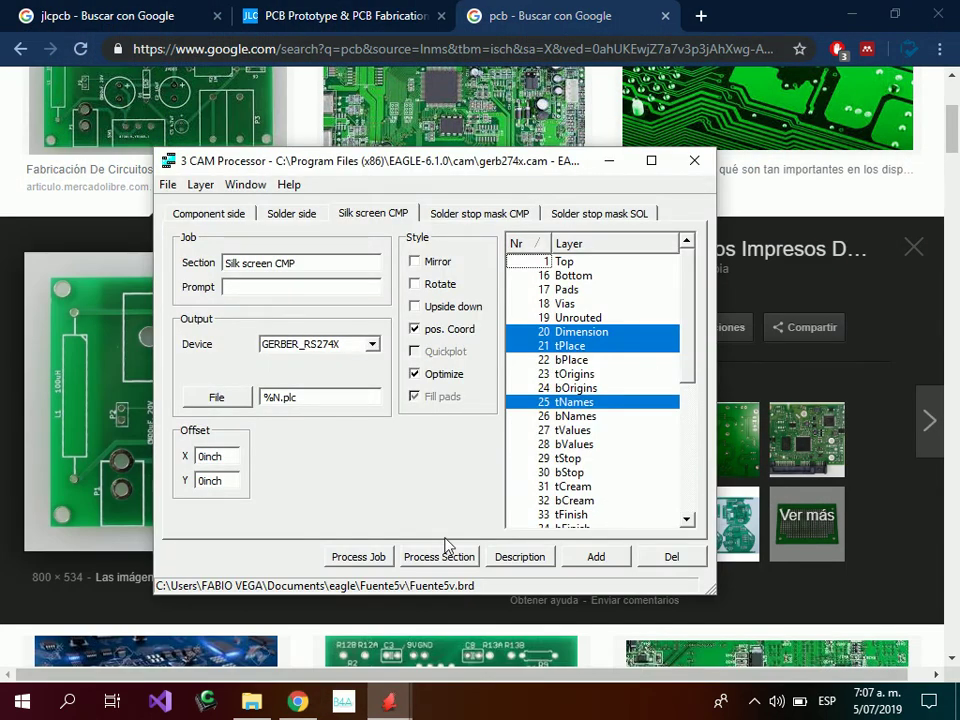
{"action": "left_click", "coordinate": [389, 703]}
{"action": "left_click", "coordinate": [361, 644]}
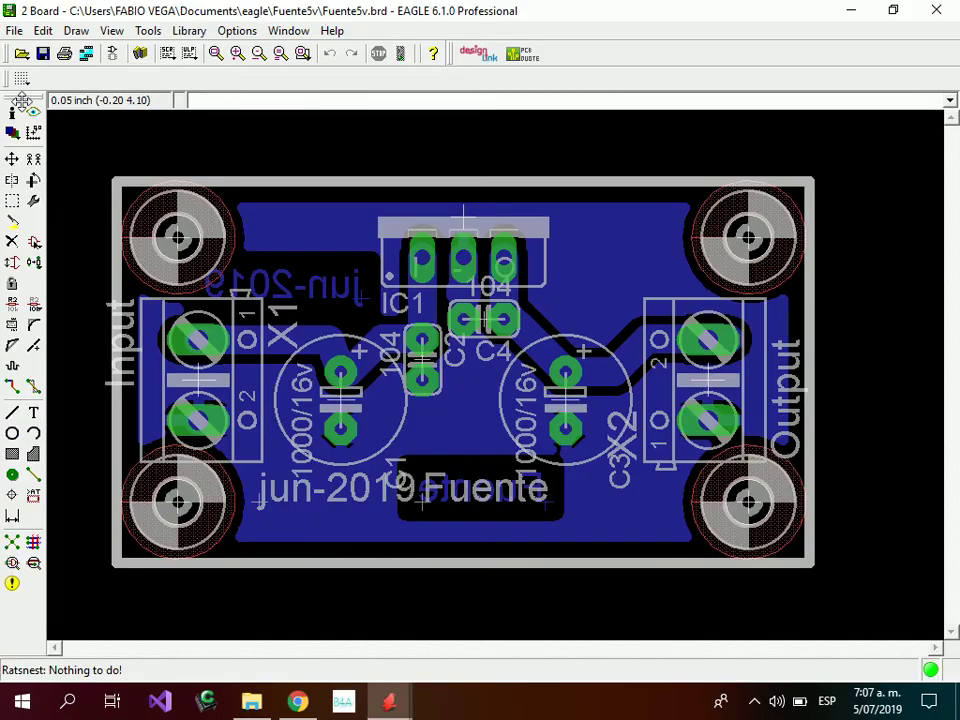
{"action": "left_click", "coordinate": [14, 133]}
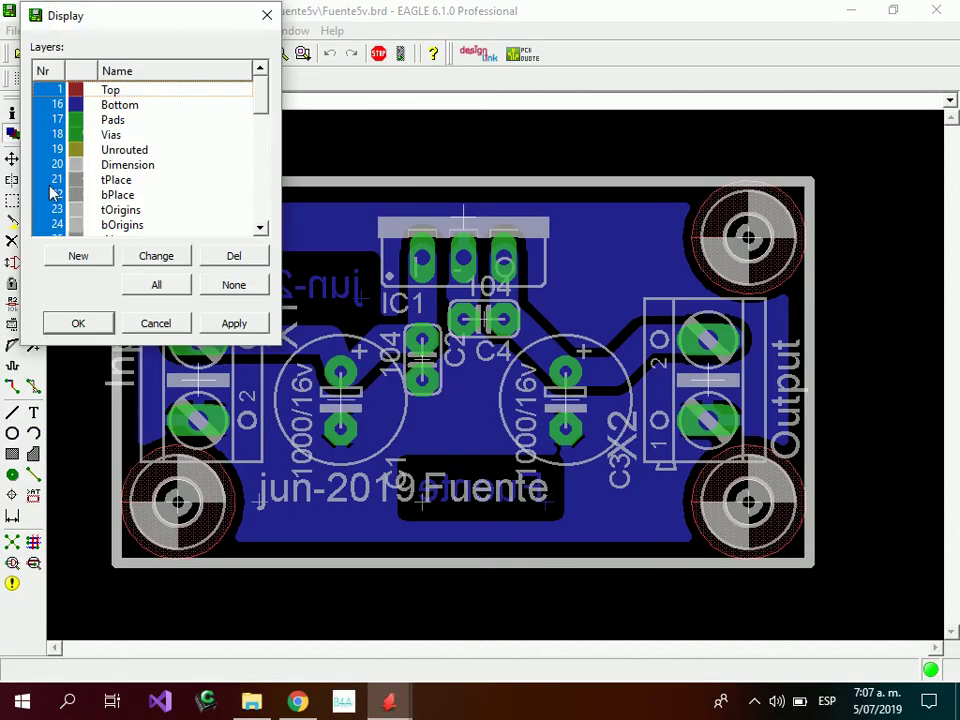
{"action": "left_click", "coordinate": [55, 180]}
{"action": "left_click", "coordinate": [78, 324]}
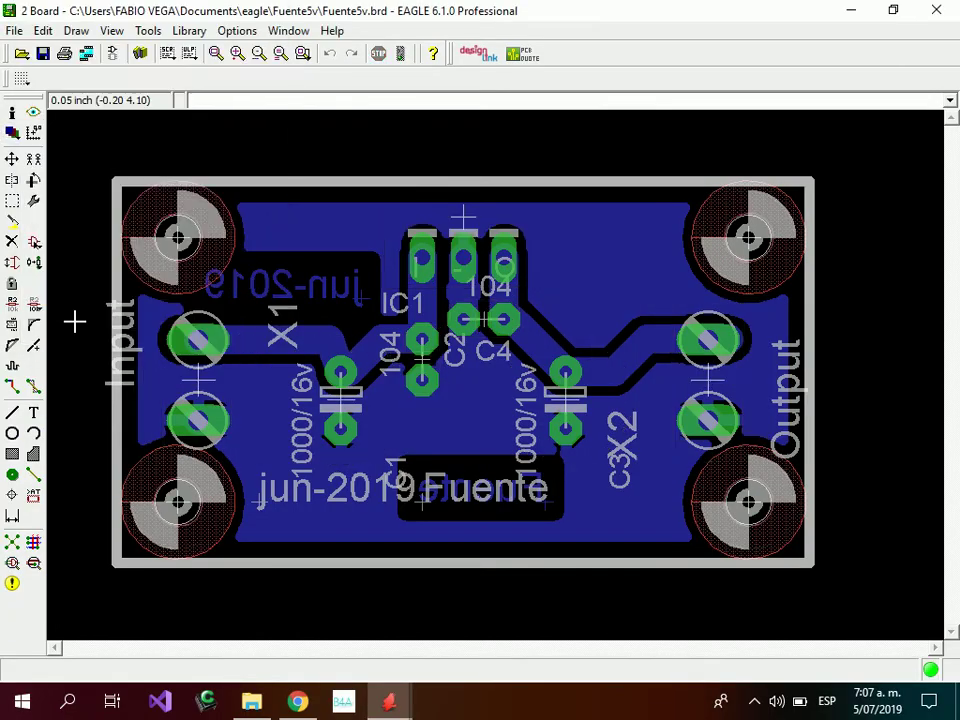
Make the tPlace layer visible on the board again
{"action": "left_click", "coordinate": [14, 133]}
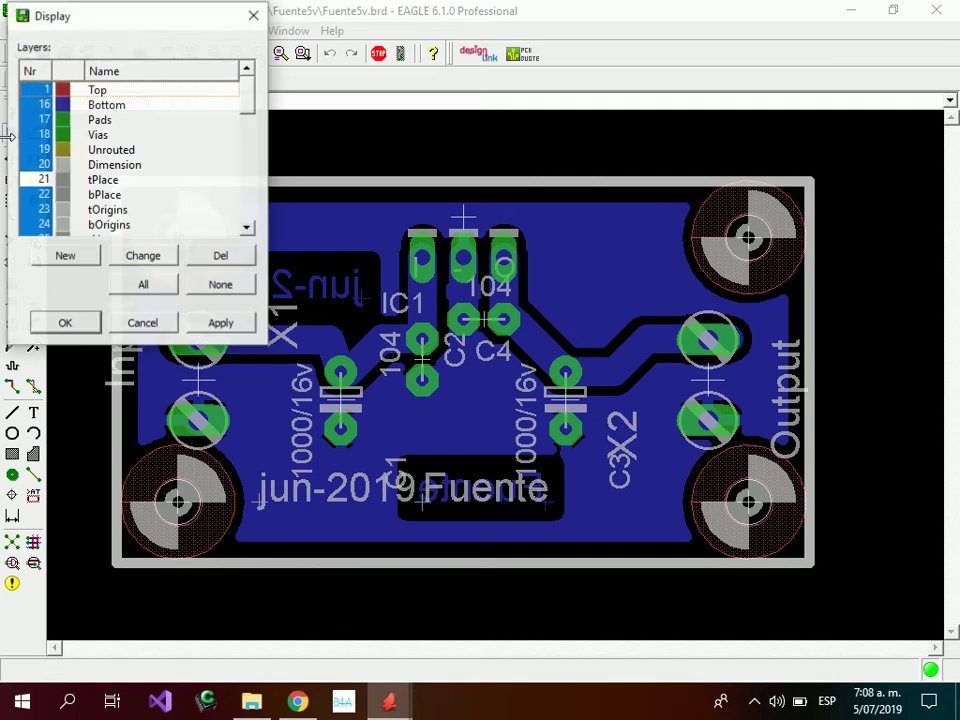
{"action": "left_click", "coordinate": [45, 180]}
{"action": "left_click", "coordinate": [65, 323]}
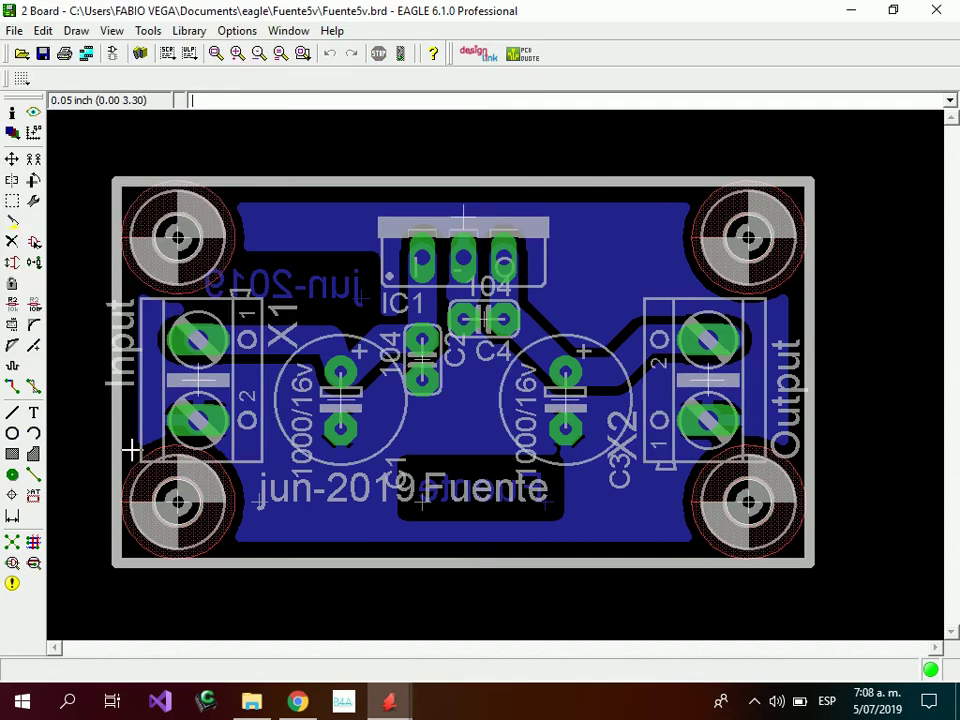
Return to the CAM Processor and replace the tNames layer with tValues in the Silk screen CMP section
{"action": "mouse_move", "coordinate": [389, 703]}
{"action": "left_click", "coordinate": [474, 654]}
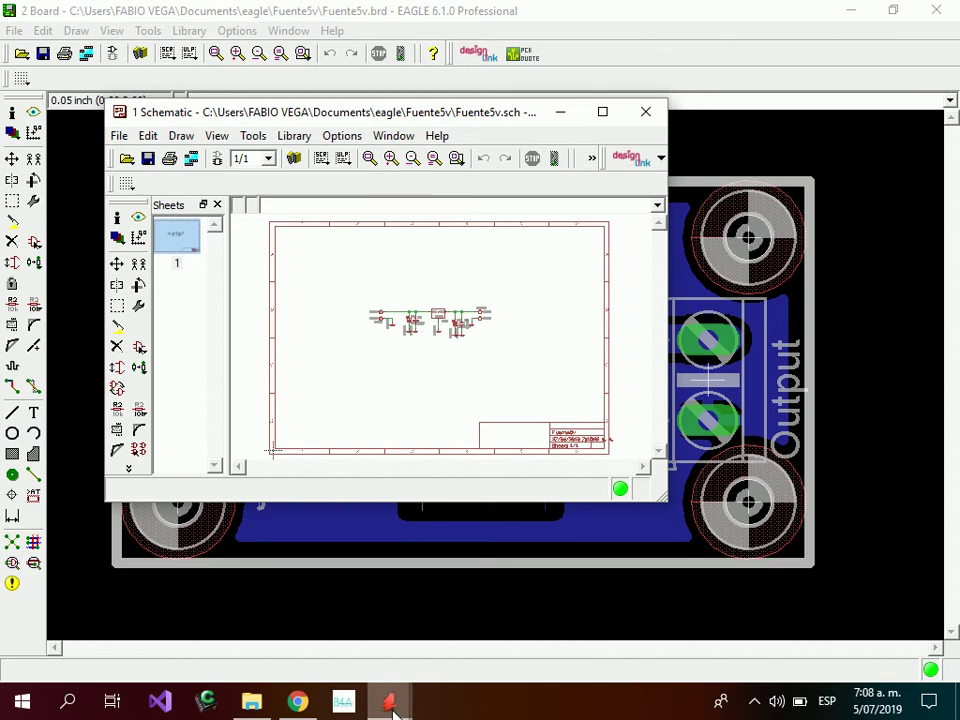
{"action": "left_click", "coordinate": [697, 645]}
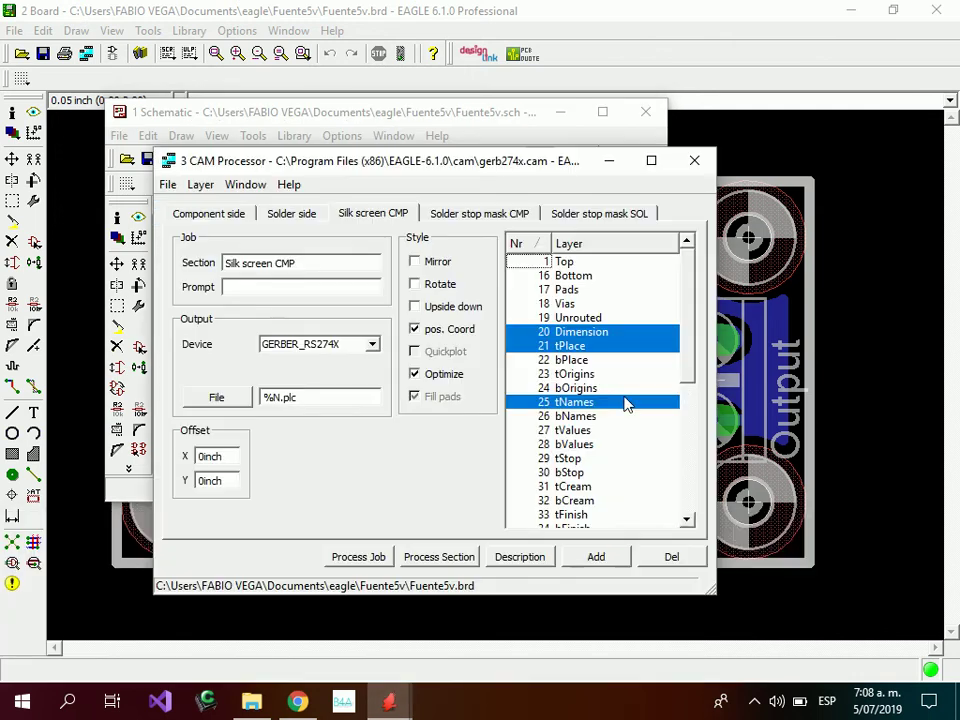
{"action": "left_click", "coordinate": [533, 401]}
{"action": "left_click", "coordinate": [525, 431]}
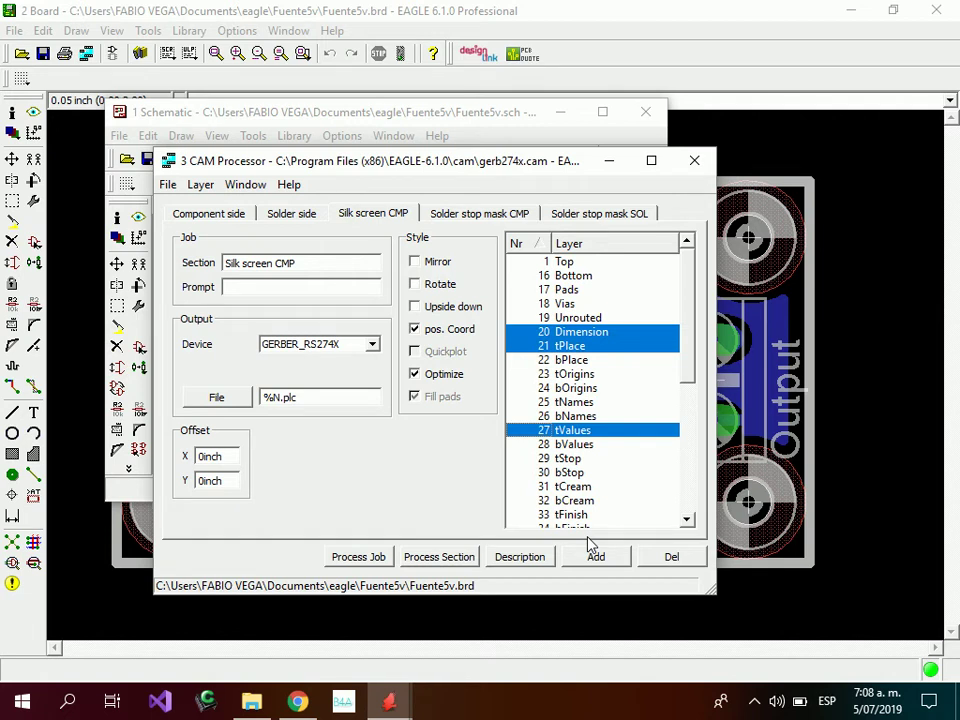
Review the layers selected in the Solder stop mask CMP and Solder stop mask SOL sections
{"action": "left_click", "coordinate": [467, 215]}
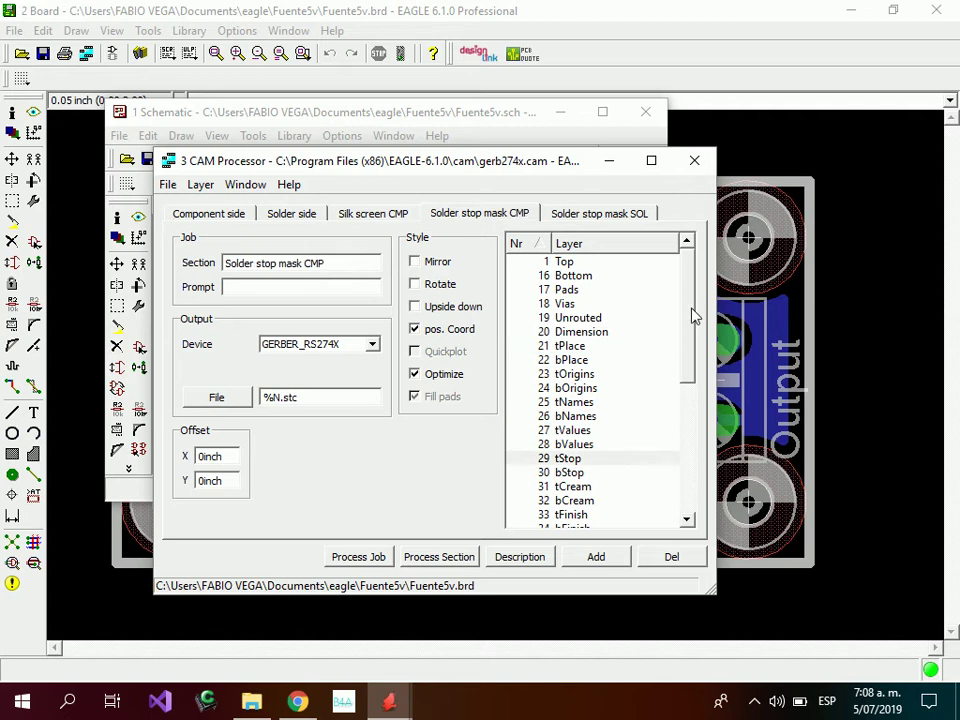
{"action": "left_click_drag", "start_coordinate": [688, 317], "coordinate": [661, 352]}
{"action": "scroll", "coordinate": [661, 293], "scroll_direction": "up", "scroll_amount": 3}
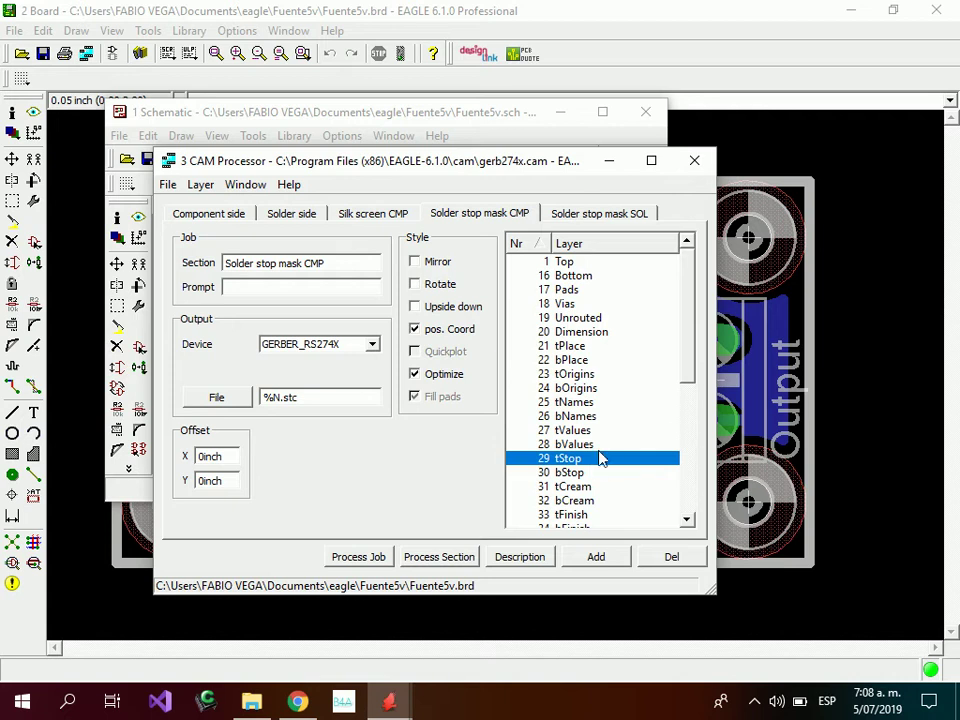
{"action": "left_click", "coordinate": [578, 218]}
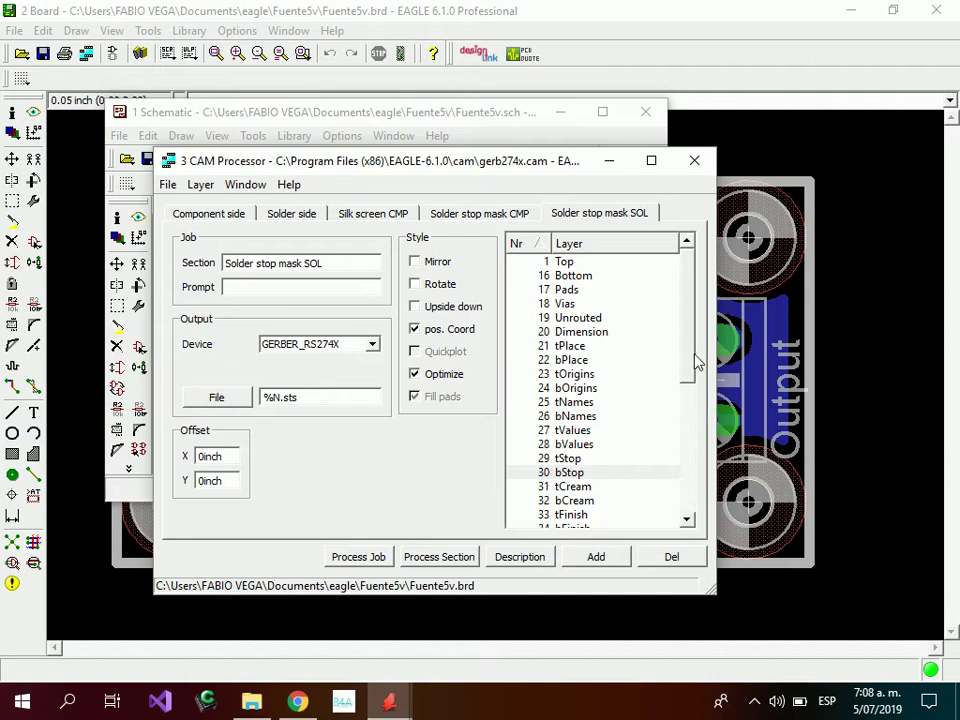
Switch to the board, make the tStop layer visible and inspect the solder mask around IC1's pads
{"action": "left_click_drag", "start_coordinate": [694, 357], "coordinate": [673, 411]}
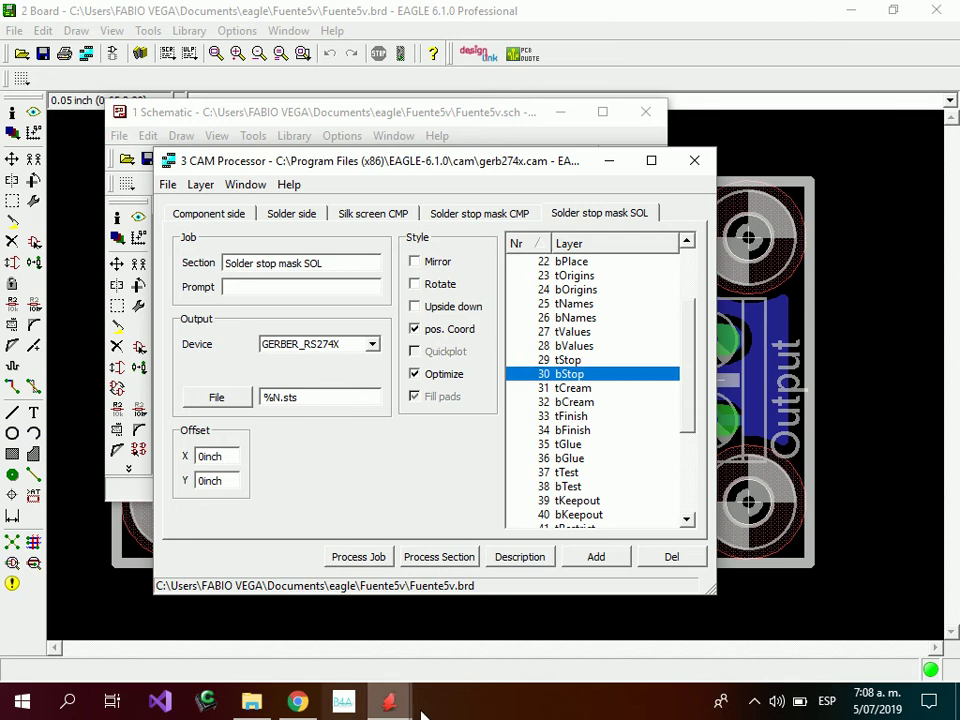
{"action": "left_click", "coordinate": [389, 702]}
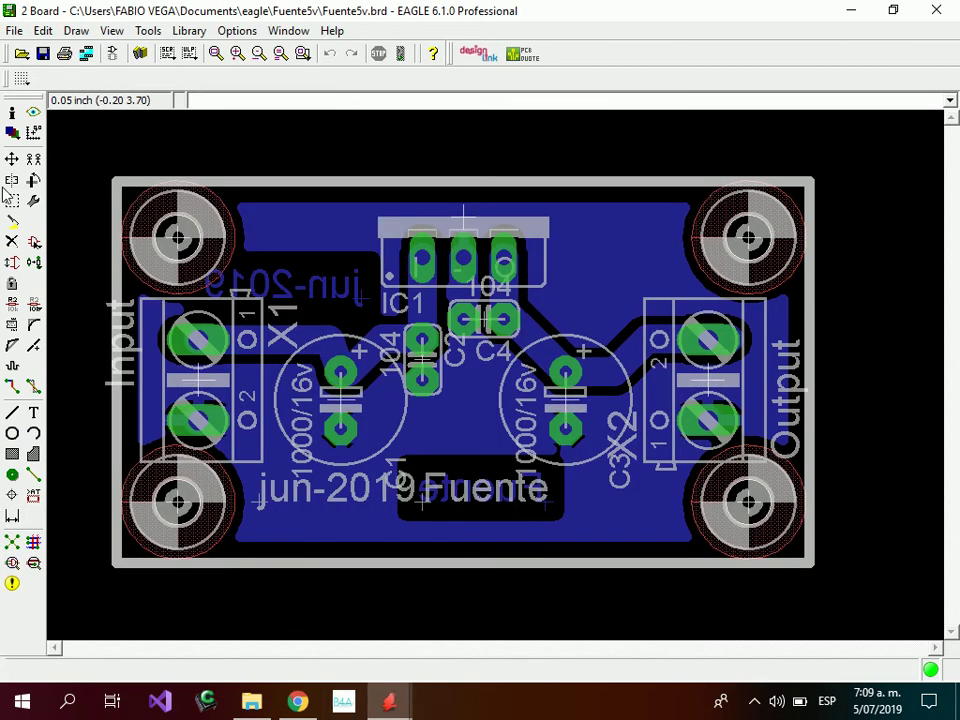
{"action": "left_click", "coordinate": [12, 131]}
{"action": "scroll", "coordinate": [40, 173], "scroll_direction": "down", "scroll_amount": 1}
{"action": "scroll", "coordinate": [40, 173], "scroll_direction": "down", "scroll_amount": 1}
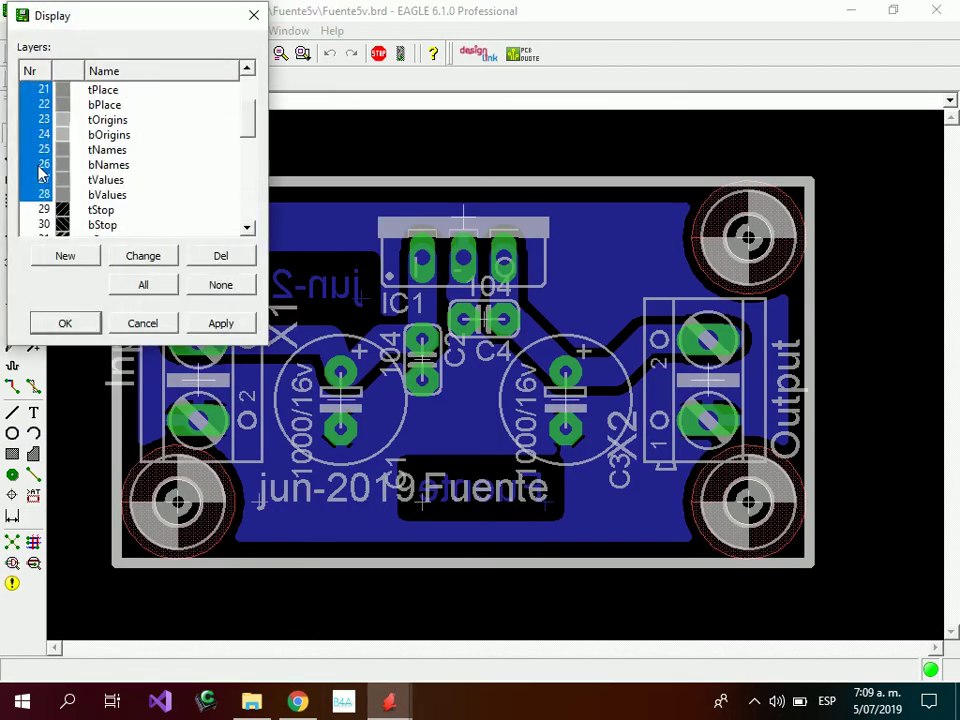
{"action": "left_click", "coordinate": [40, 210]}
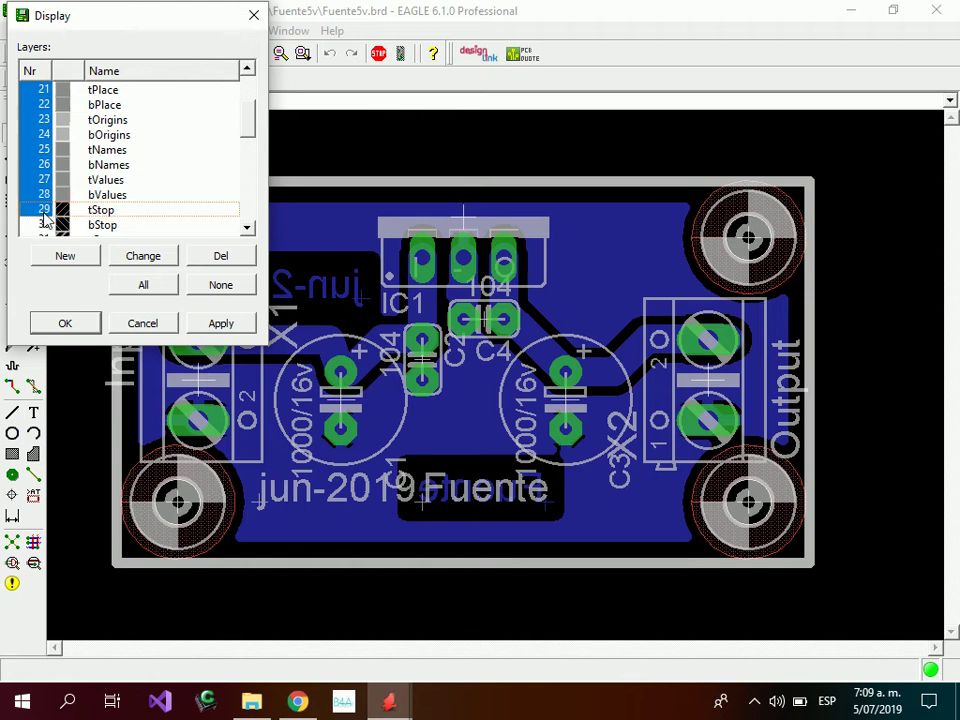
{"action": "left_click", "coordinate": [65, 323]}
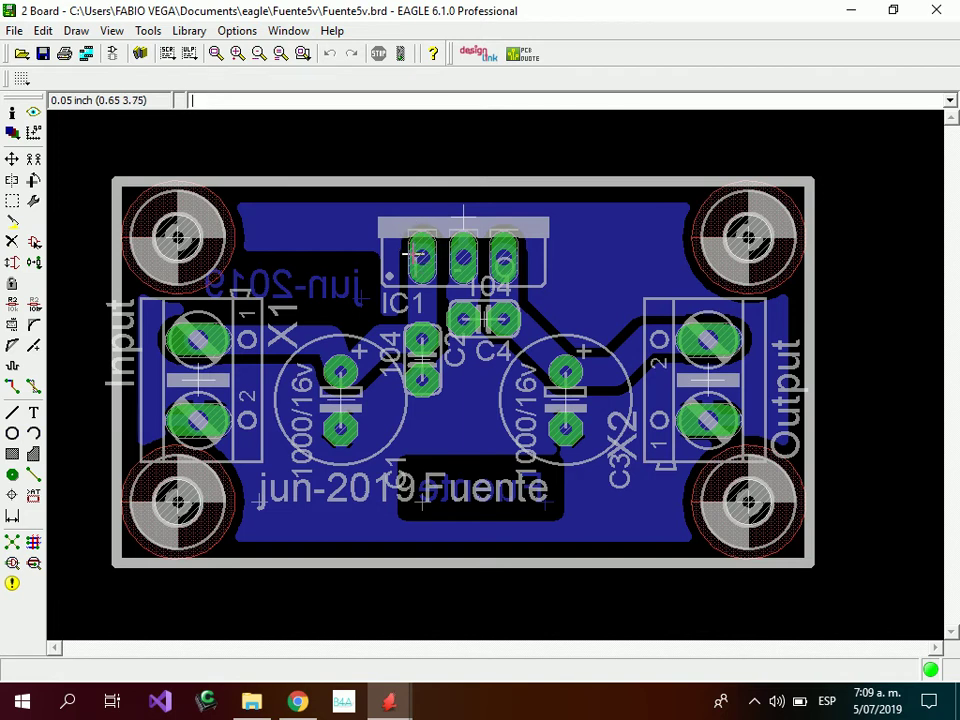
{"action": "scroll", "coordinate": [406, 253], "scroll_direction": "up", "scroll_amount": 5}
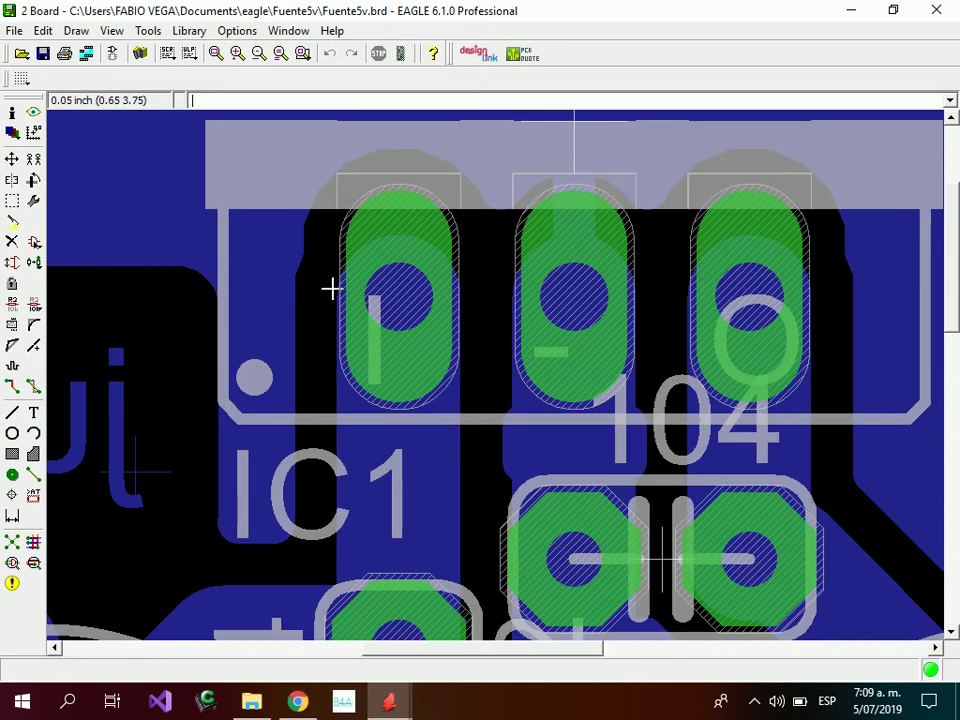
Hide the tStop layer on the board again
{"action": "left_click", "coordinate": [33, 112]}
{"action": "scroll", "coordinate": [118, 230], "scroll_direction": "down", "scroll_amount": 3}
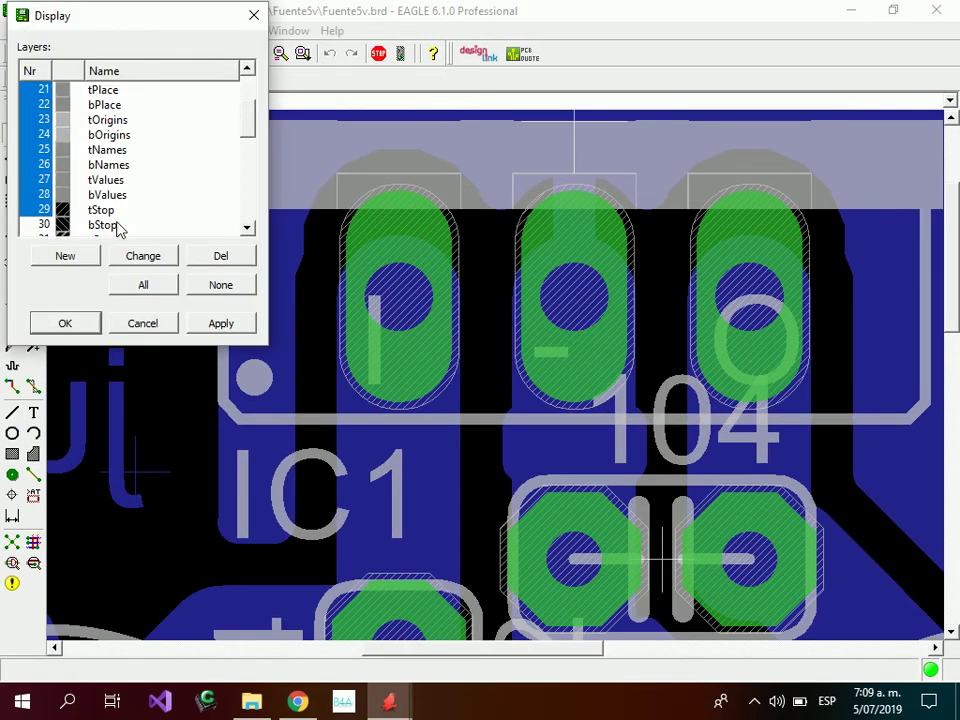
{"action": "left_click", "coordinate": [26, 166]}
{"action": "left_click", "coordinate": [64, 323]}
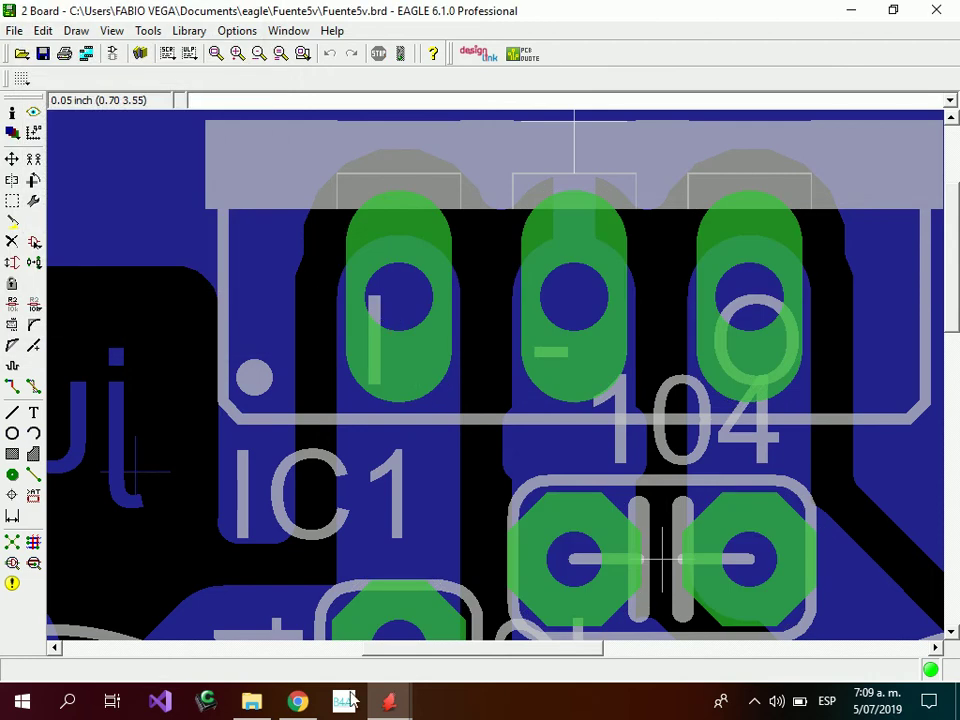
Switch to Chrome to examine the sample green PCB image, and return to EAGLE's CAM Processor
{"action": "left_click", "coordinate": [251, 702]}
{"action": "left_click", "coordinate": [296, 702]}
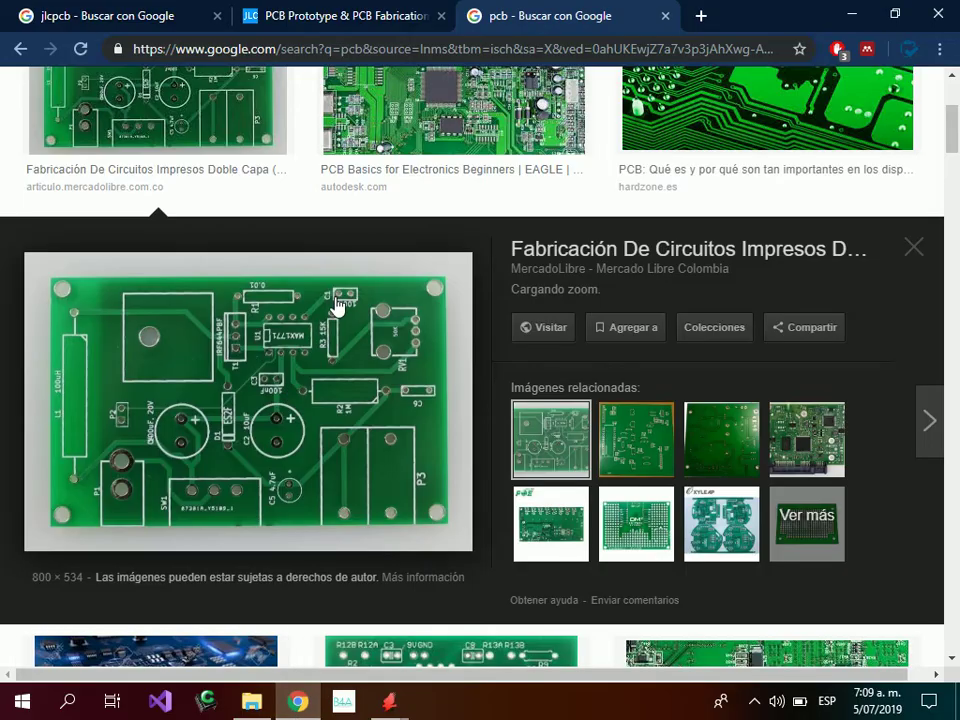
{"action": "scroll", "coordinate": [422, 332], "scroll_direction": "up", "scroll_amount": 2}
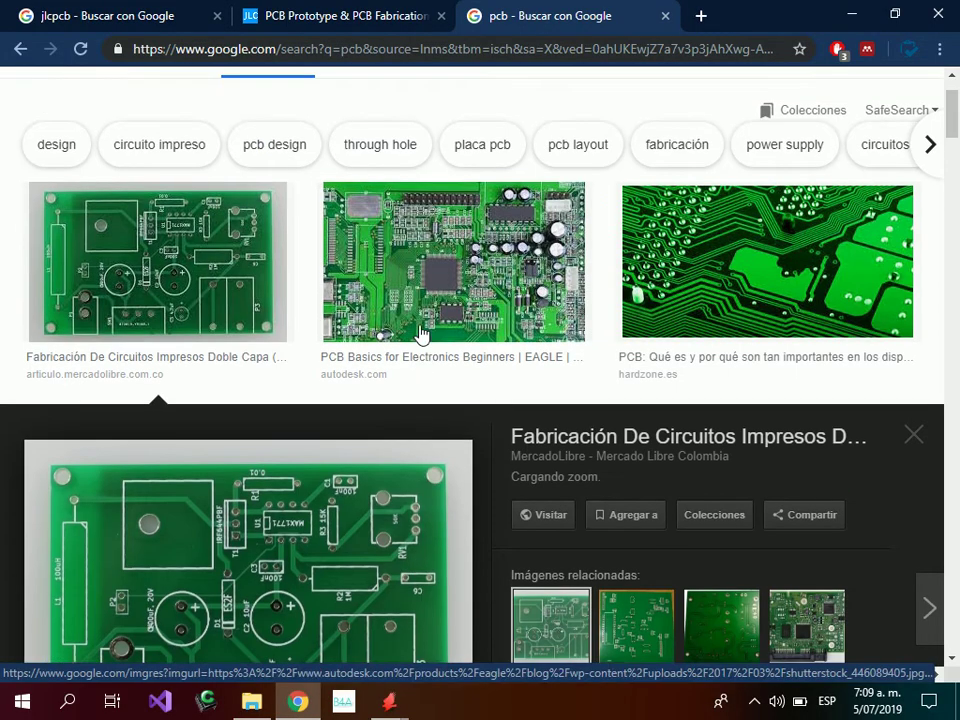
{"action": "scroll", "coordinate": [422, 336], "scroll_direction": "down", "scroll_amount": 3}
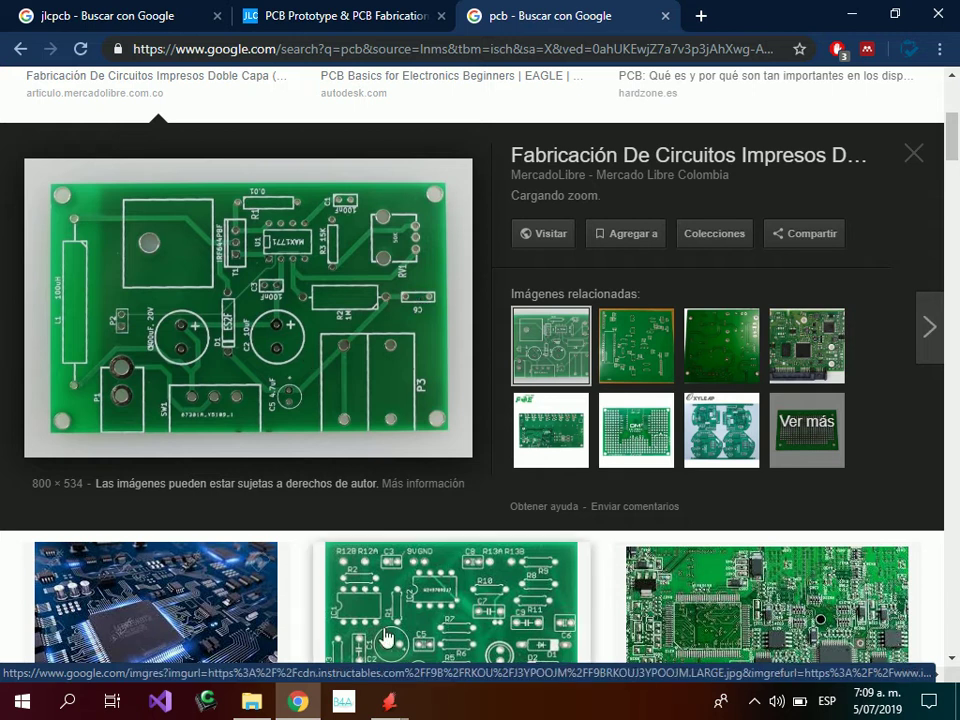
{"action": "mouse_move", "coordinate": [389, 701]}
{"action": "left_click", "coordinate": [649, 621]}
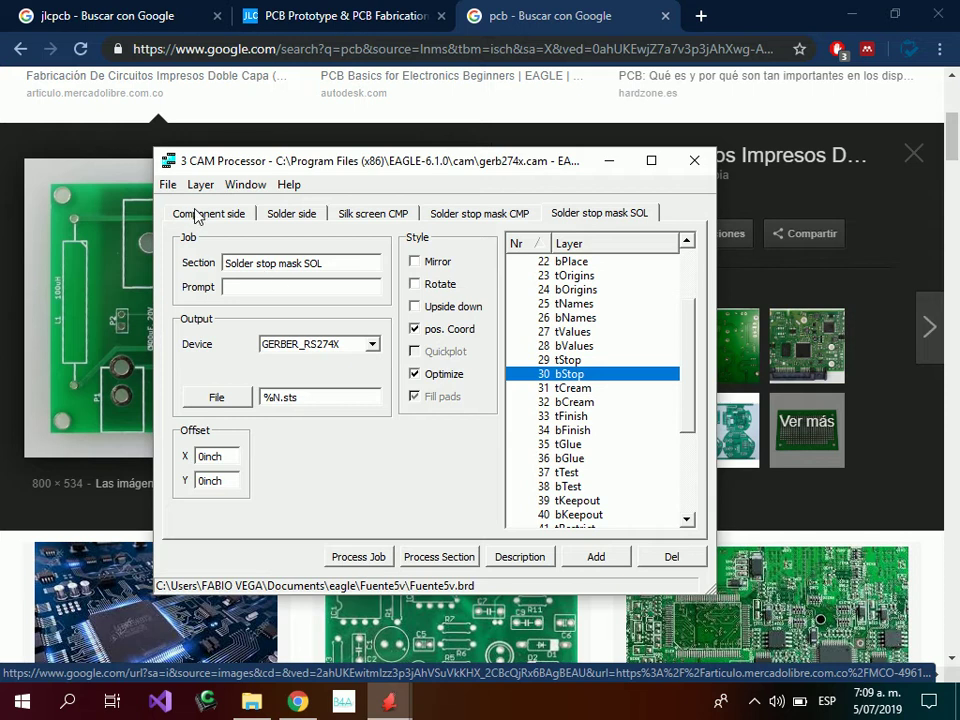
Switch to File Explorer and open the PROG 2019 folder
{"action": "mouse_move", "coordinate": [253, 703]}
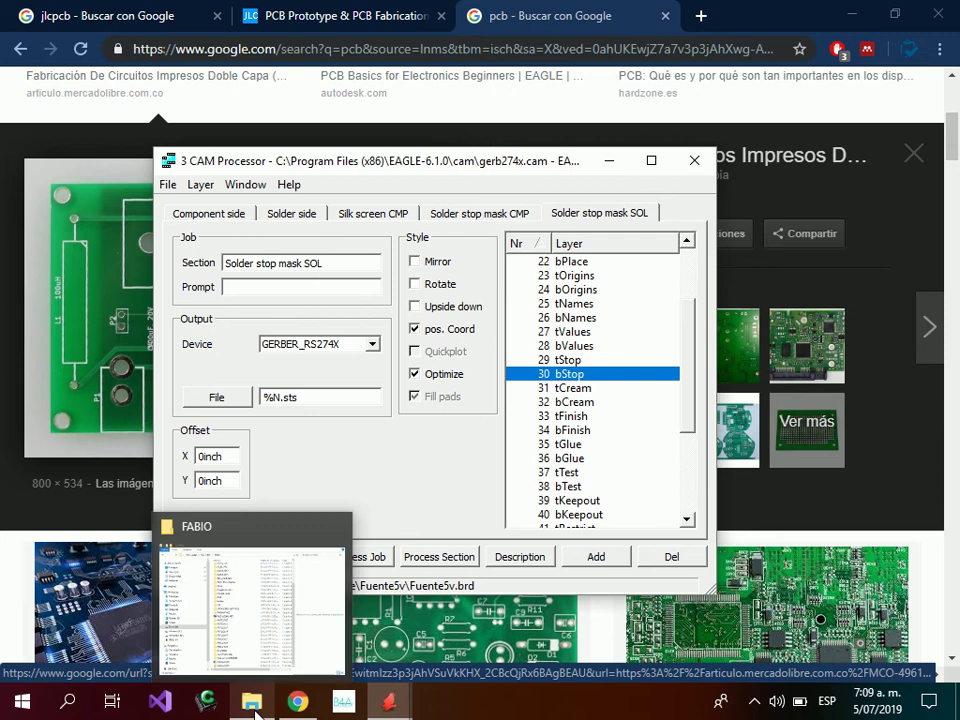
{"action": "left_click", "coordinate": [258, 646]}
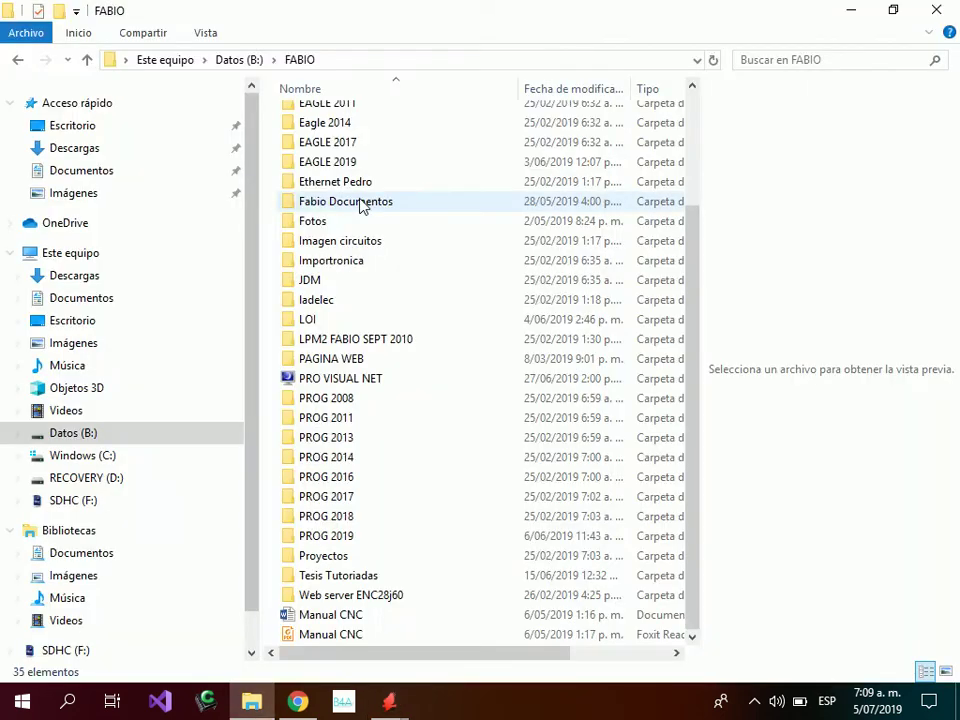
{"action": "double_click", "coordinate": [343, 540]}
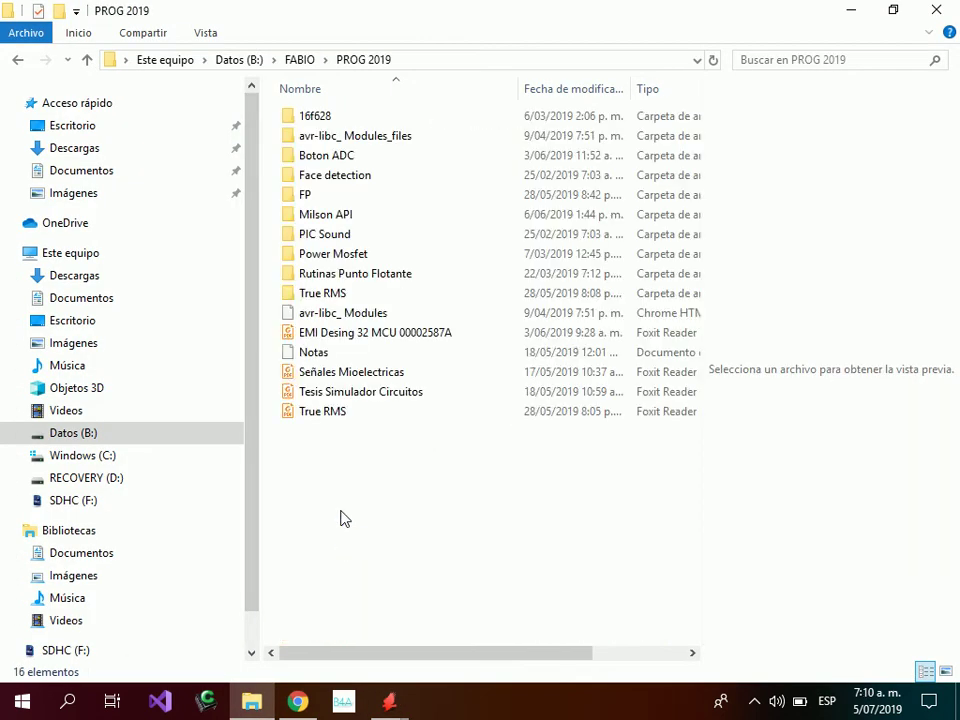
Switch to EAGLE's Control Panel and check where the Fuente5v project is stored
{"action": "mouse_move", "coordinate": [389, 703]}
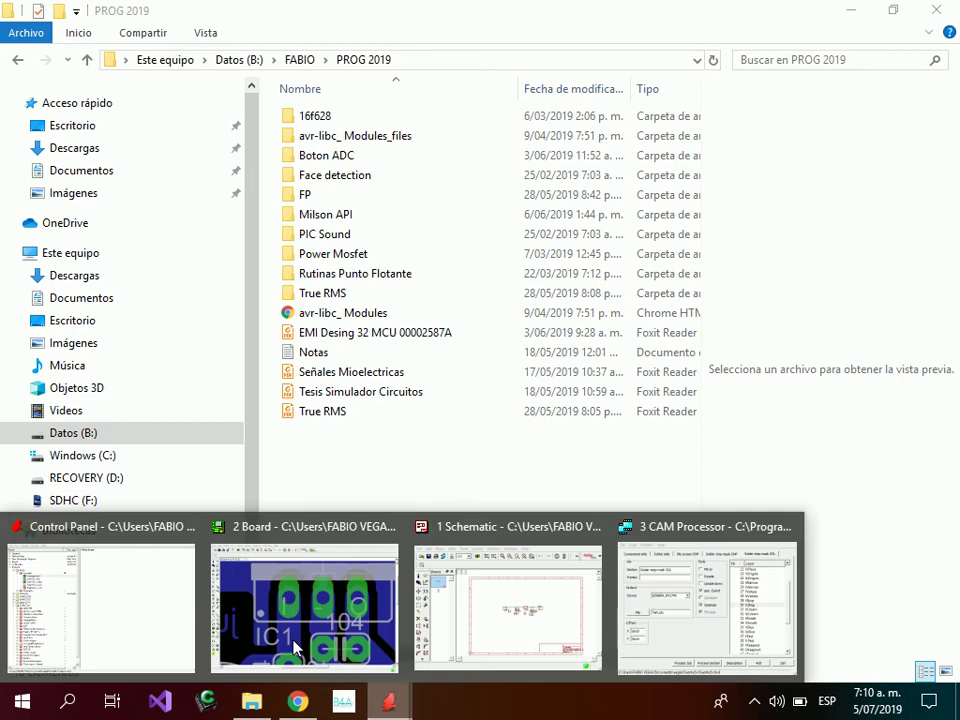
{"action": "left_click", "coordinate": [176, 626]}
{"action": "left_click", "coordinate": [75, 158]}
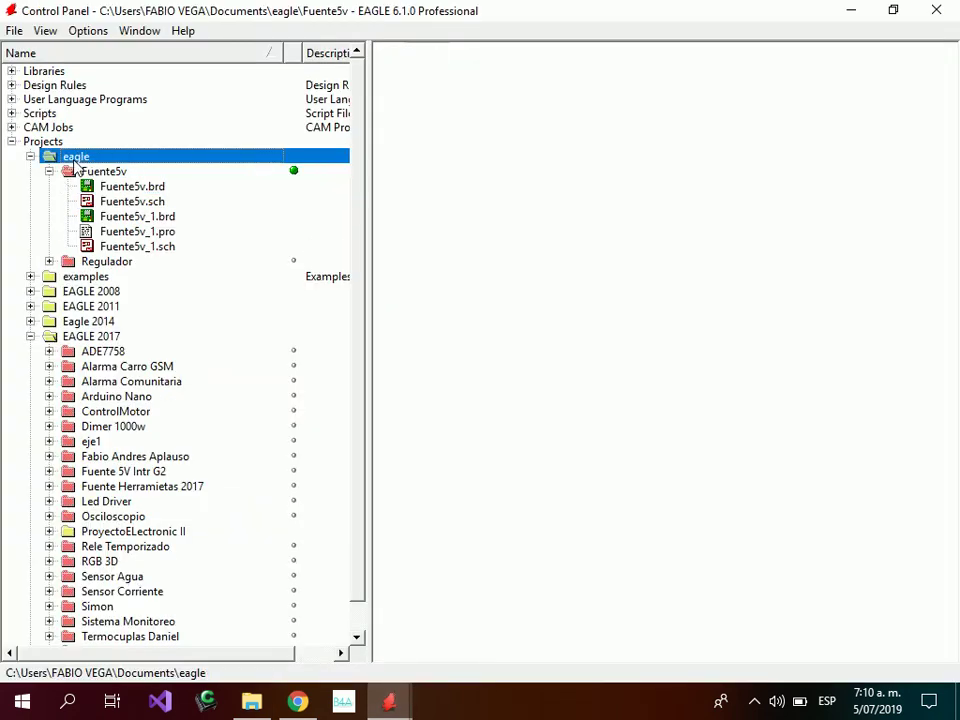
{"action": "right_click", "coordinate": [75, 158]}
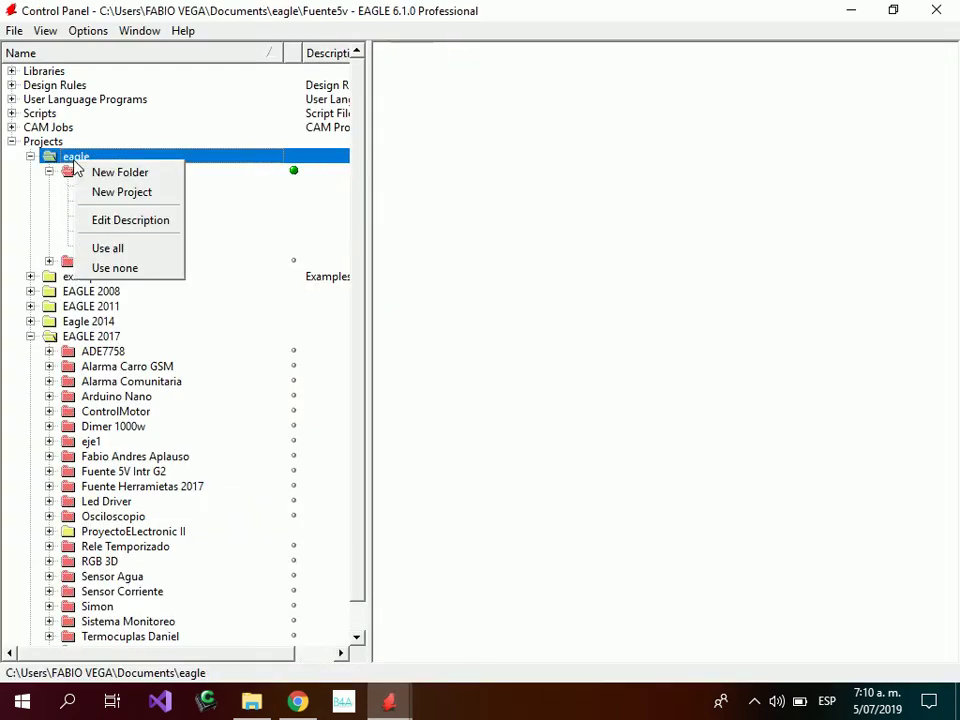
{"action": "left_click", "coordinate": [28, 207]}
{"action": "left_click", "coordinate": [112, 172]}
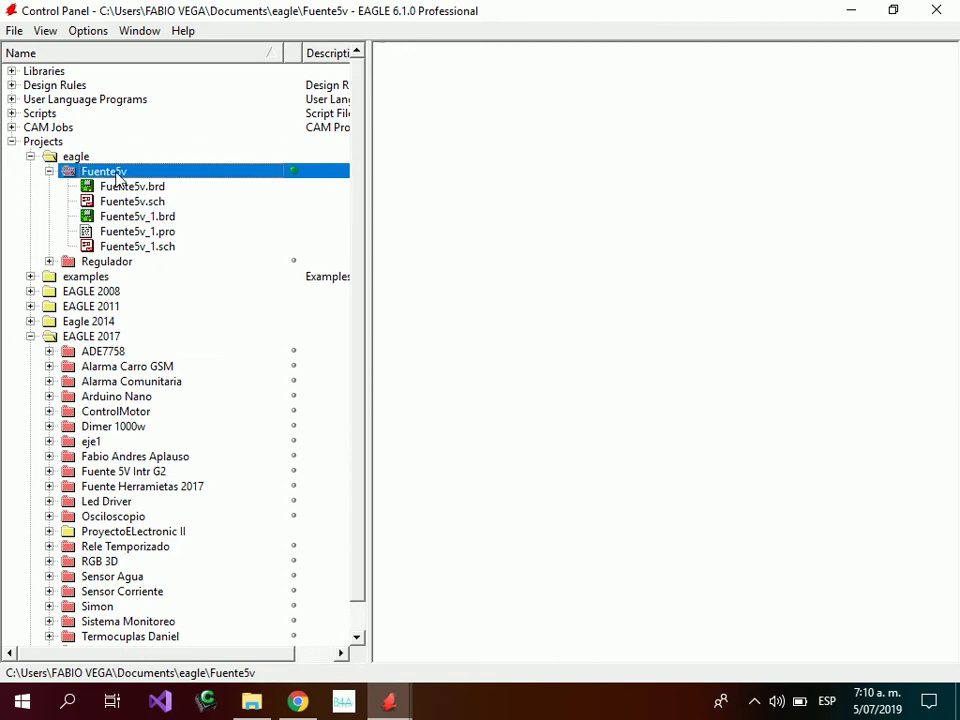
{"action": "right_click", "coordinate": [118, 175]}
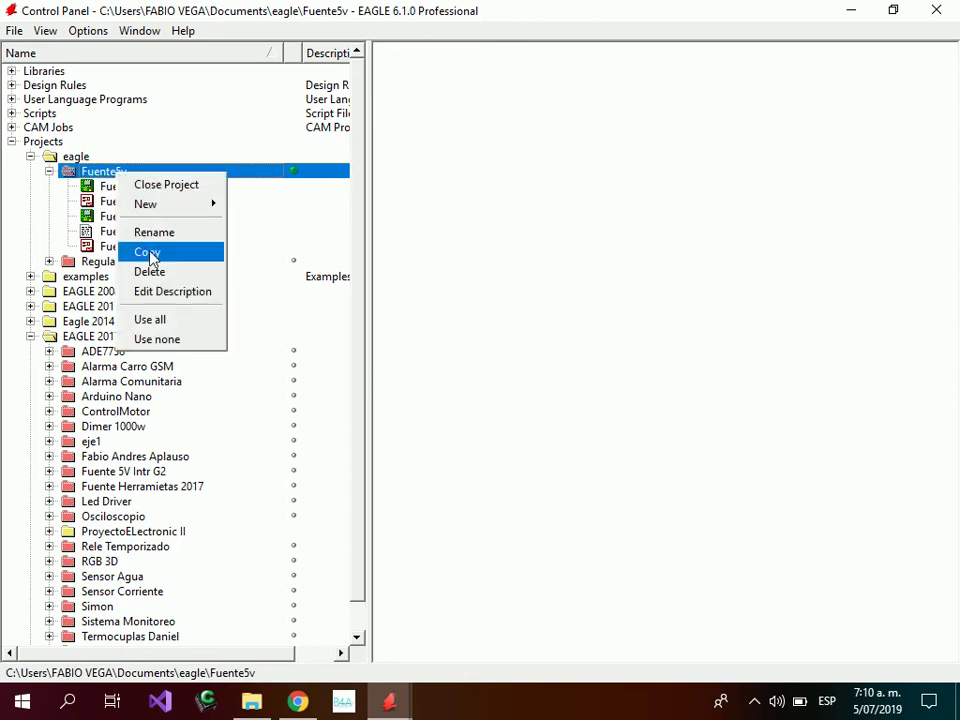
{"action": "left_click", "coordinate": [418, 343]}
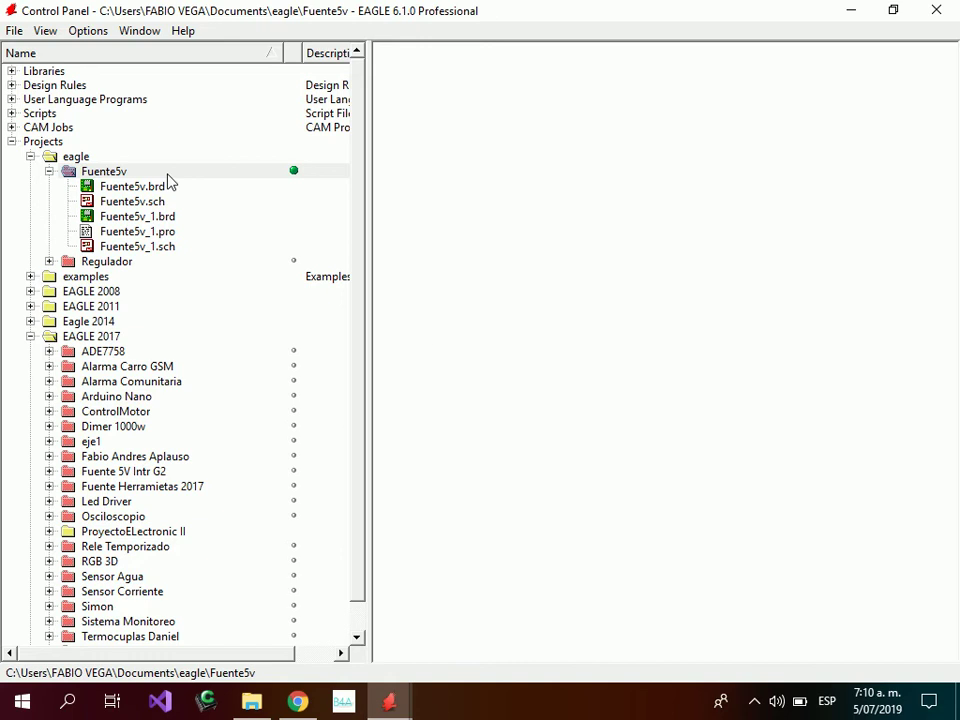
{"action": "left_click", "coordinate": [118, 171]}
Return to File Explorer and open the Fuente5v folder inside Documentos\eagle
{"action": "left_click", "coordinate": [408, 708]}
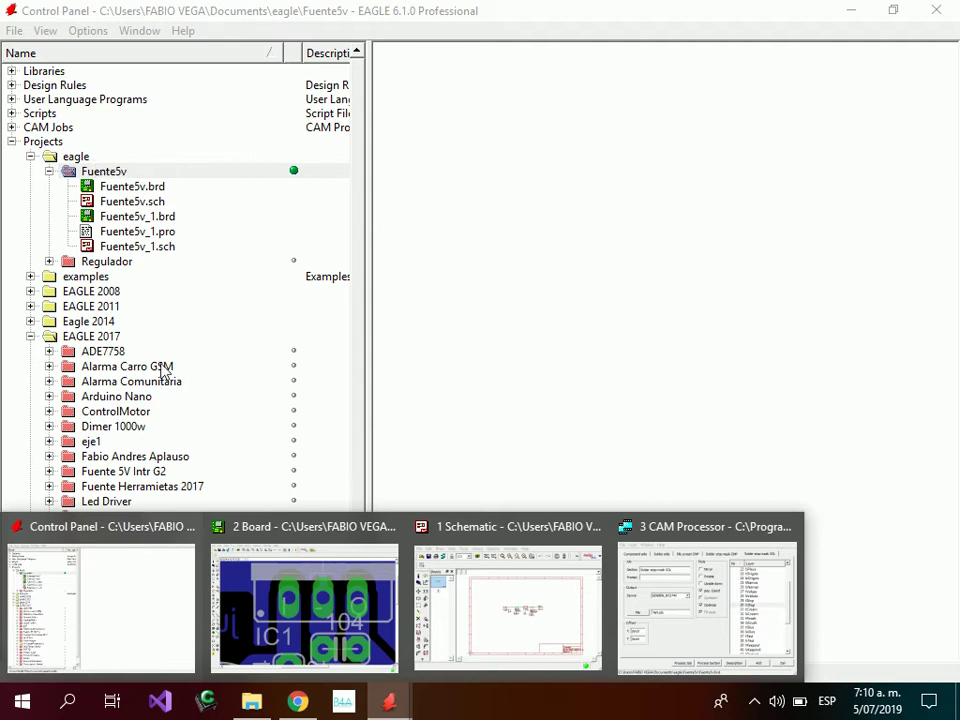
{"action": "key", "text": "alt+Tab"}
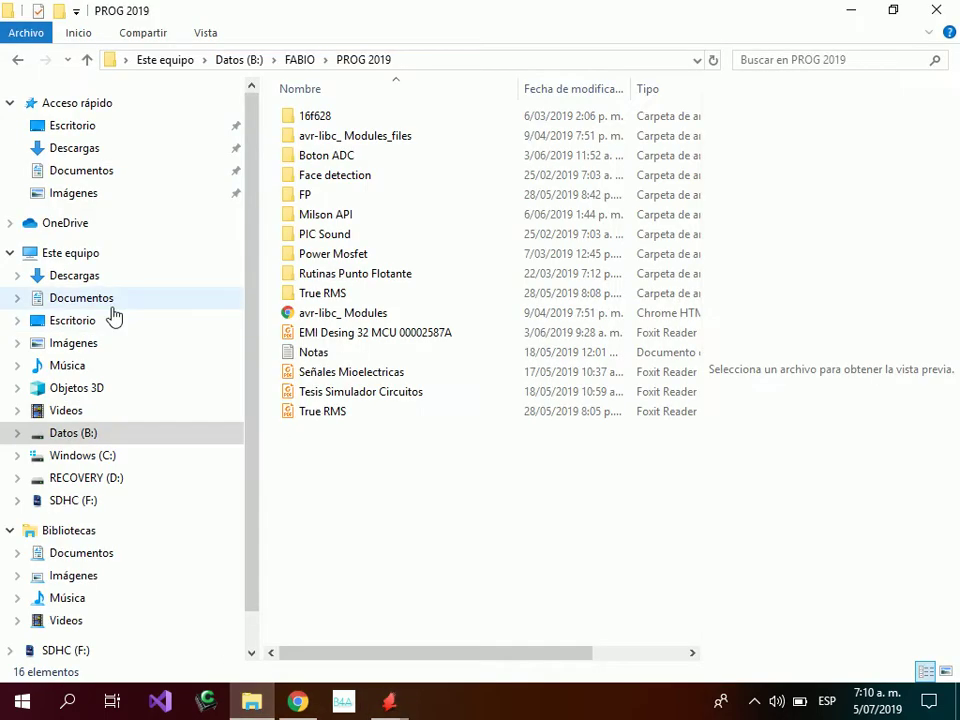
{"action": "left_click", "coordinate": [113, 300]}
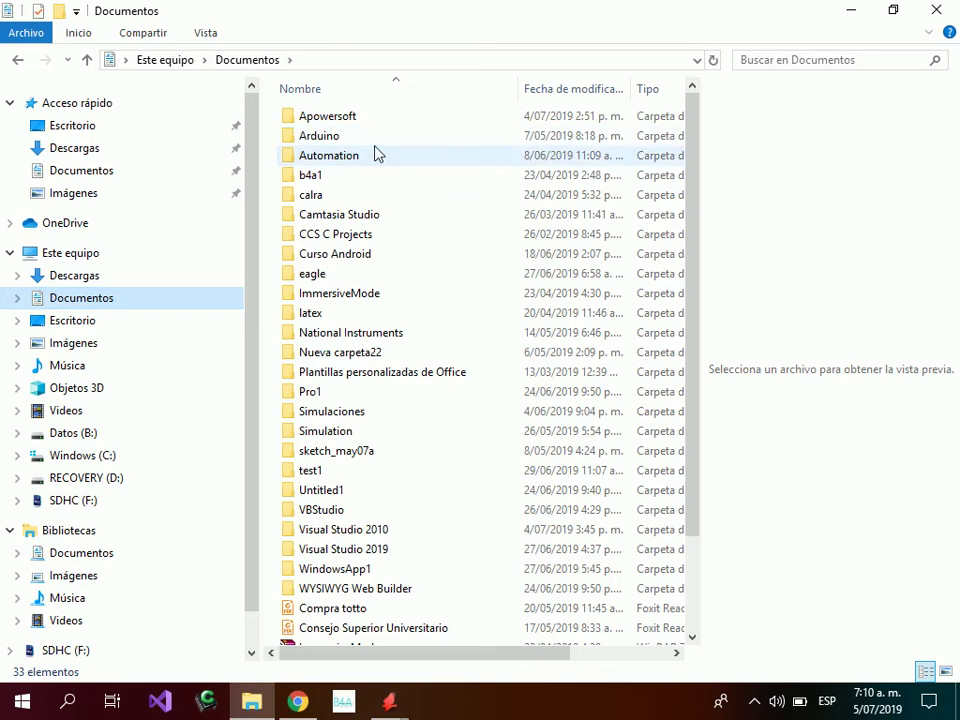
{"action": "left_click", "coordinate": [310, 276]}
{"action": "double_click", "coordinate": [310, 276]}
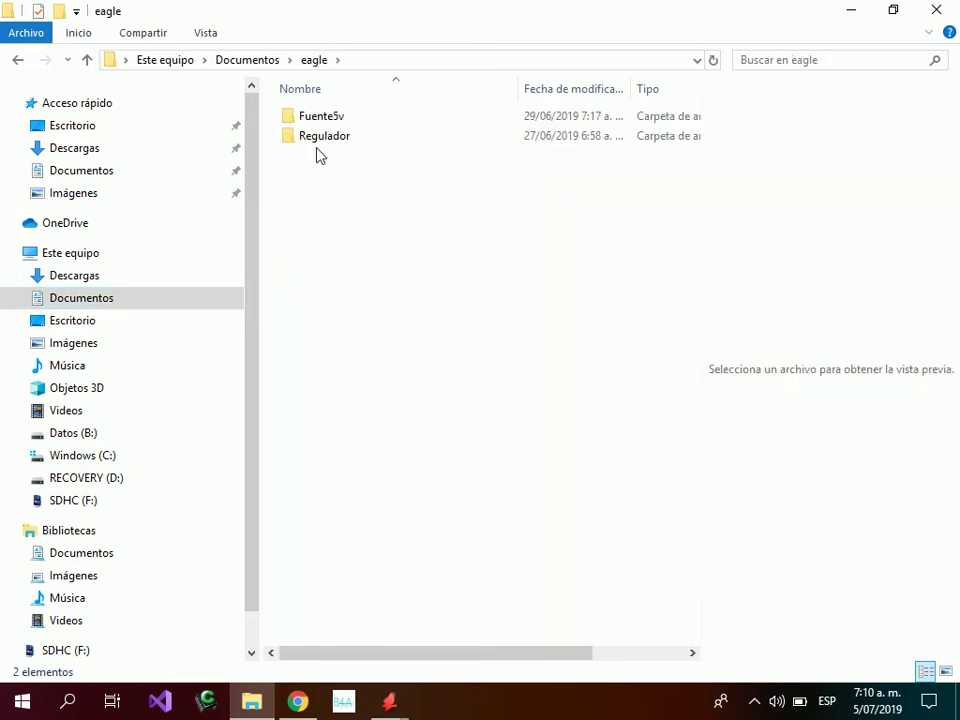
{"action": "left_click", "coordinate": [333, 117]}
{"action": "double_click", "coordinate": [333, 117]}
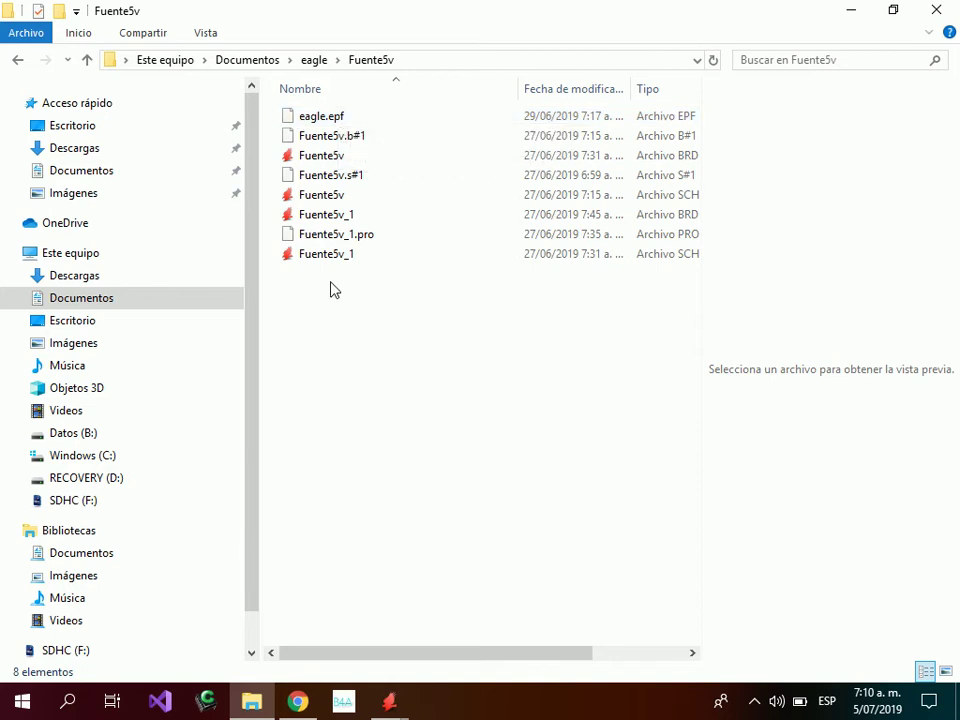
Delete eagle.epf, Fuente5v.b#1, Fuente5v.s#1 and Fuente5v_1.pro from the Fuente5v folder
{"action": "left_click", "coordinate": [326, 236]}
{"action": "left_click", "coordinate": [326, 197], "text": "ctrl"}
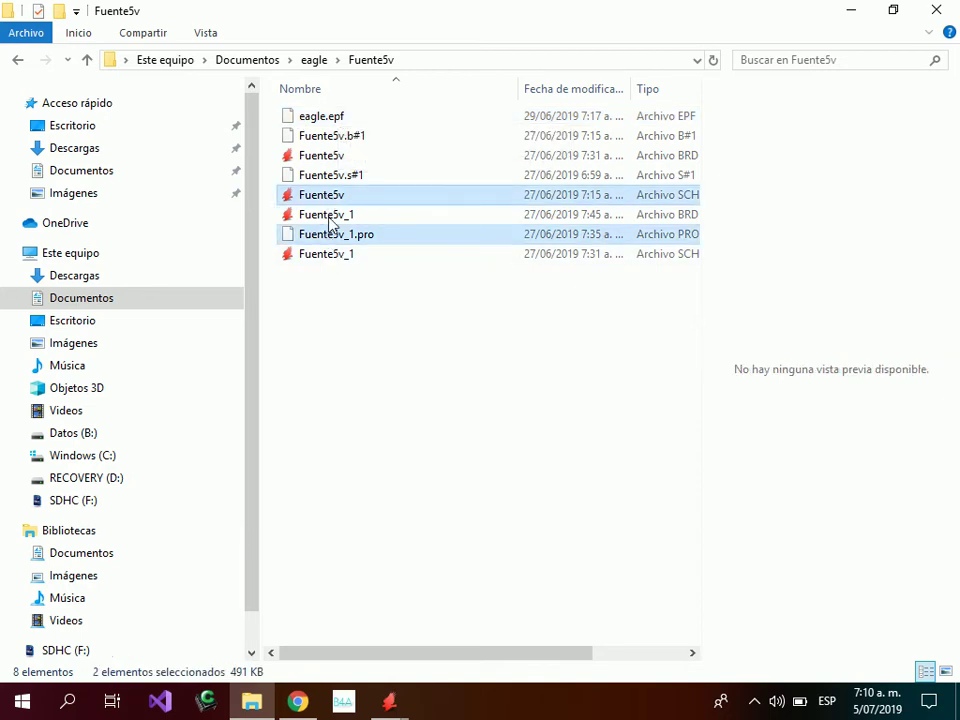
{"action": "left_click", "coordinate": [349, 196], "text": "ctrl"}
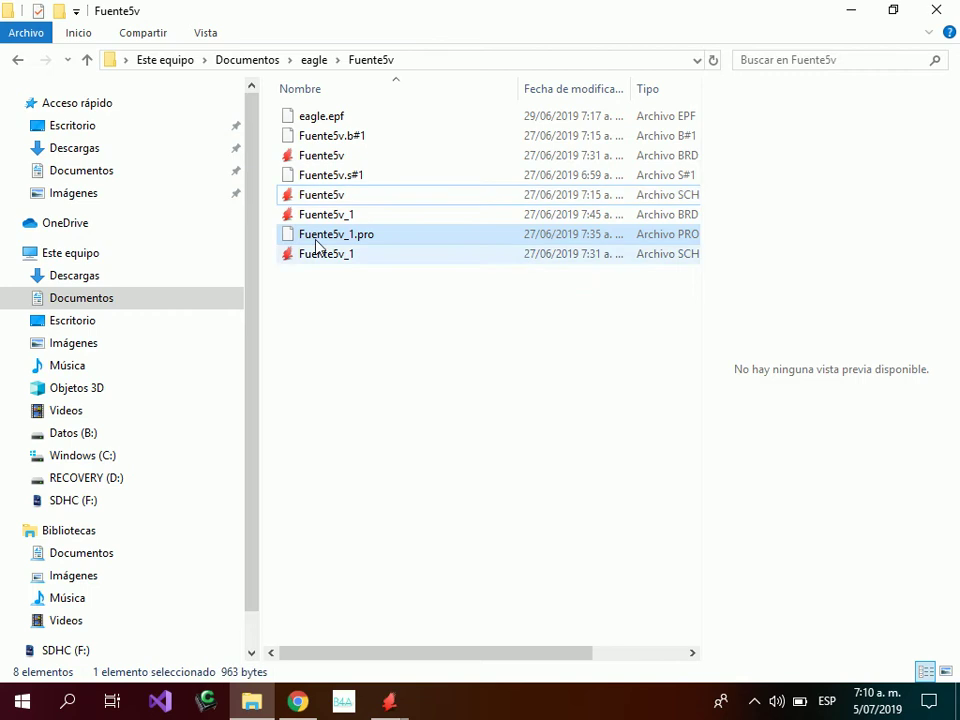
{"action": "left_click", "coordinate": [347, 178], "text": "ctrl"}
{"action": "left_click", "coordinate": [334, 134], "text": "ctrl"}
{"action": "left_click", "coordinate": [334, 117], "text": "ctrl"}
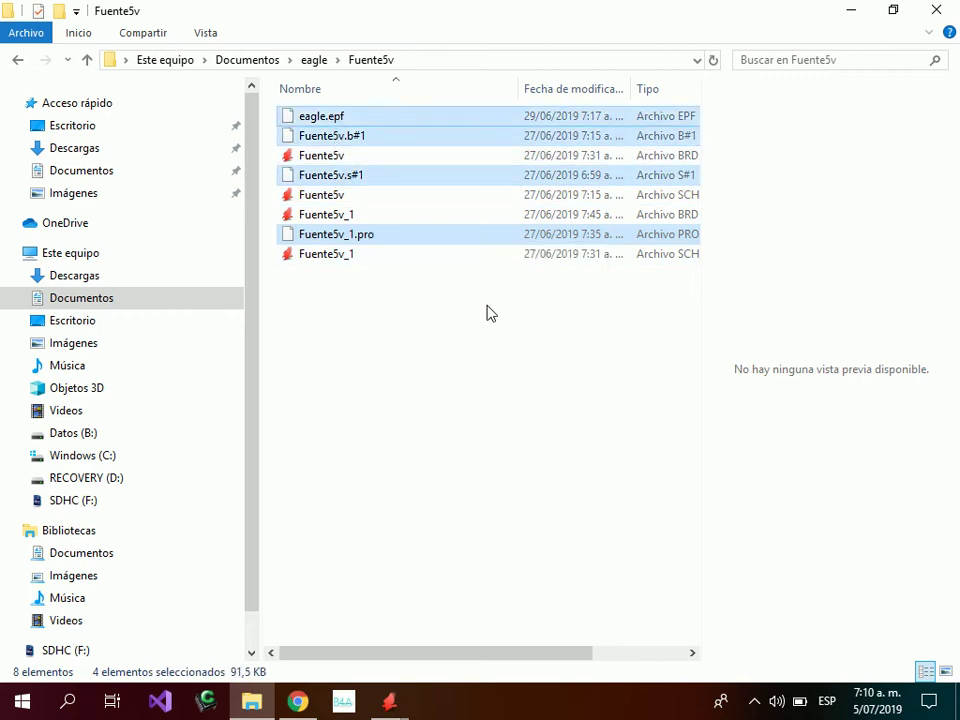
{"action": "key", "text": "Delete"}
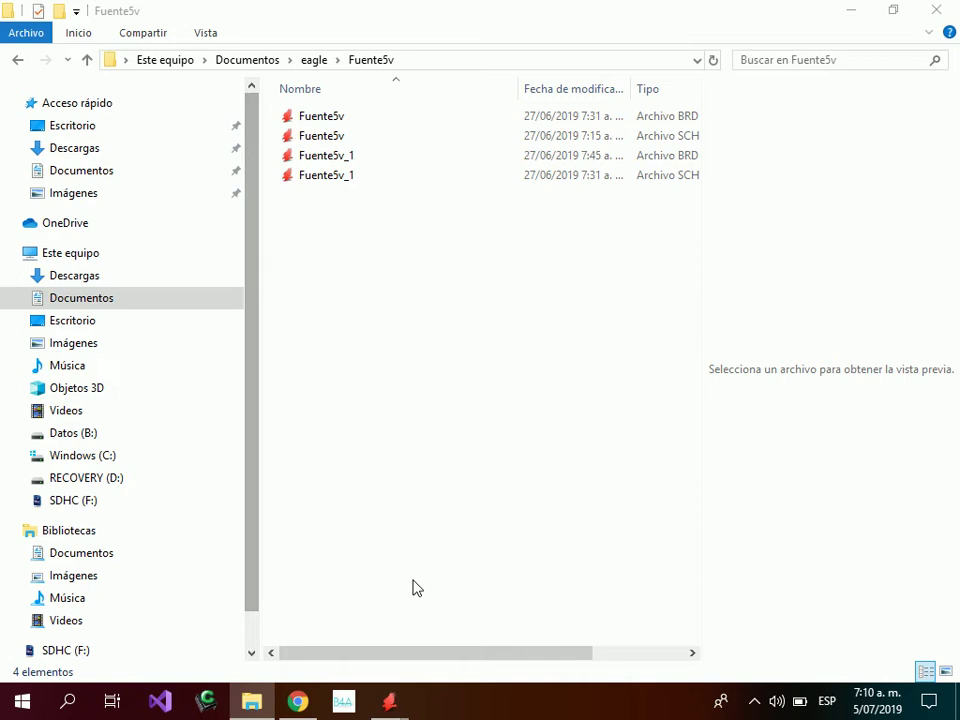
Return to the CAM Processor, process the whole Gerber job and close it without saving the job changes
{"action": "mouse_move", "coordinate": [389, 700]}
{"action": "left_click", "coordinate": [686, 572]}
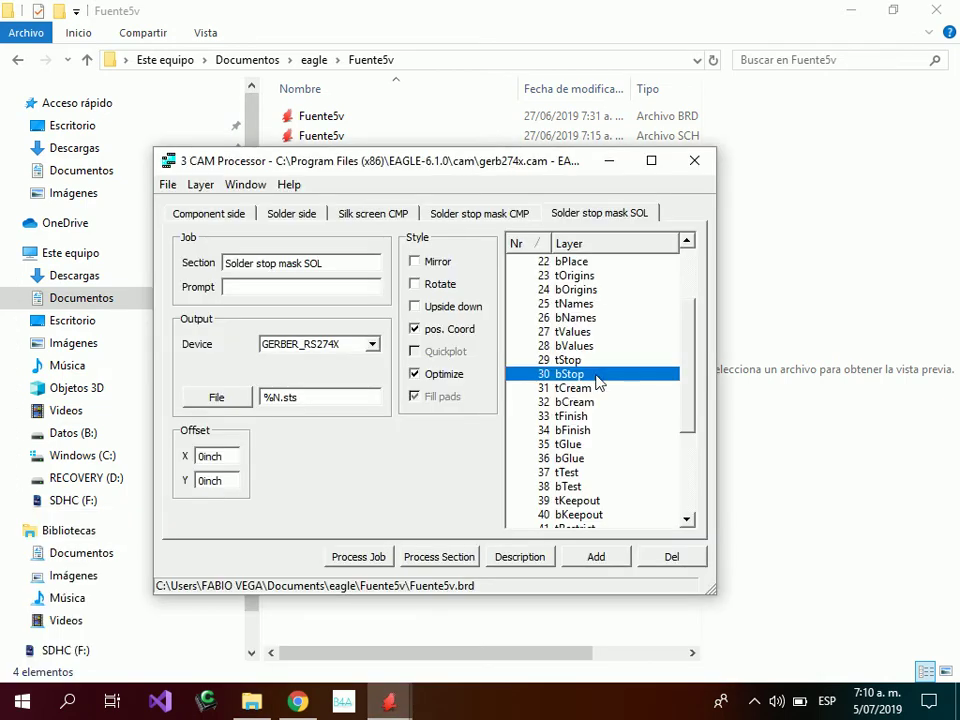
{"action": "left_click", "coordinate": [366, 557]}
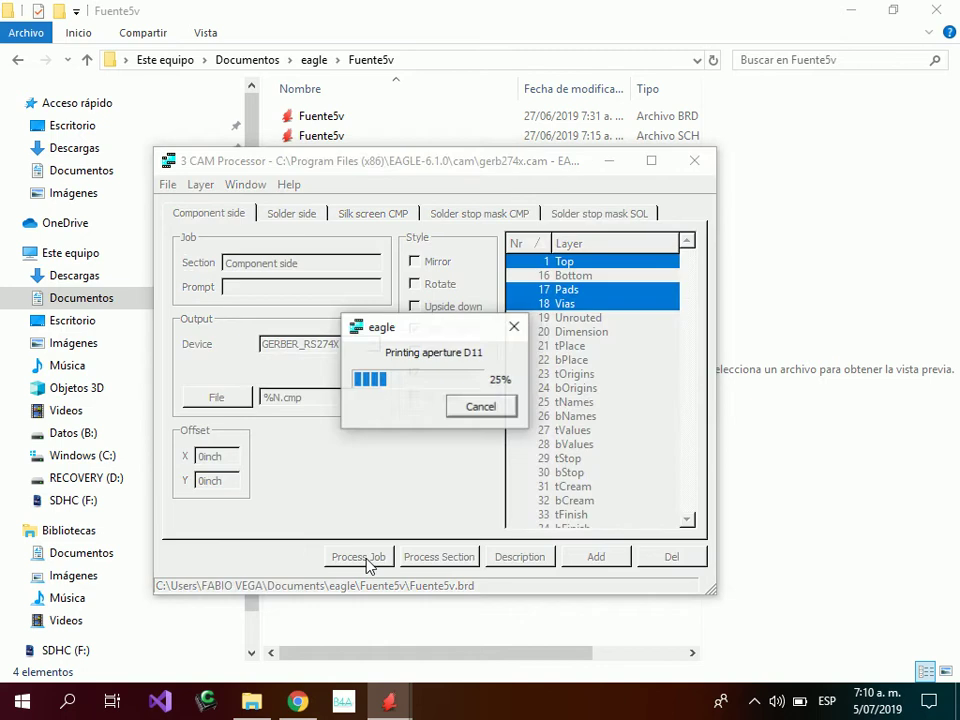
{"action": "left_click", "coordinate": [694, 160]}
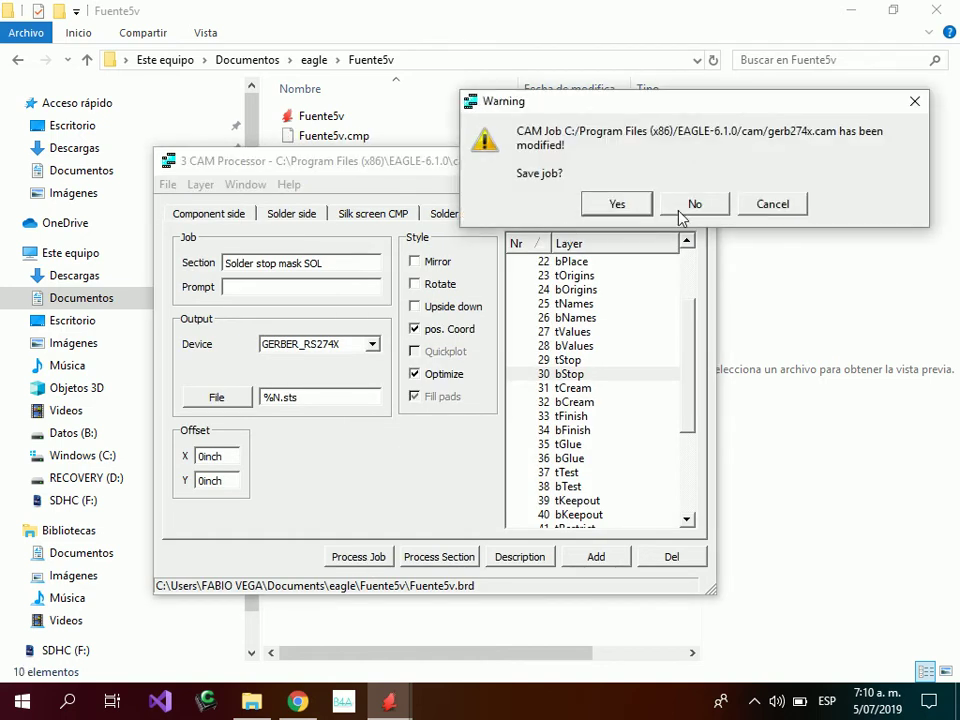
{"action": "left_click", "coordinate": [690, 205]}
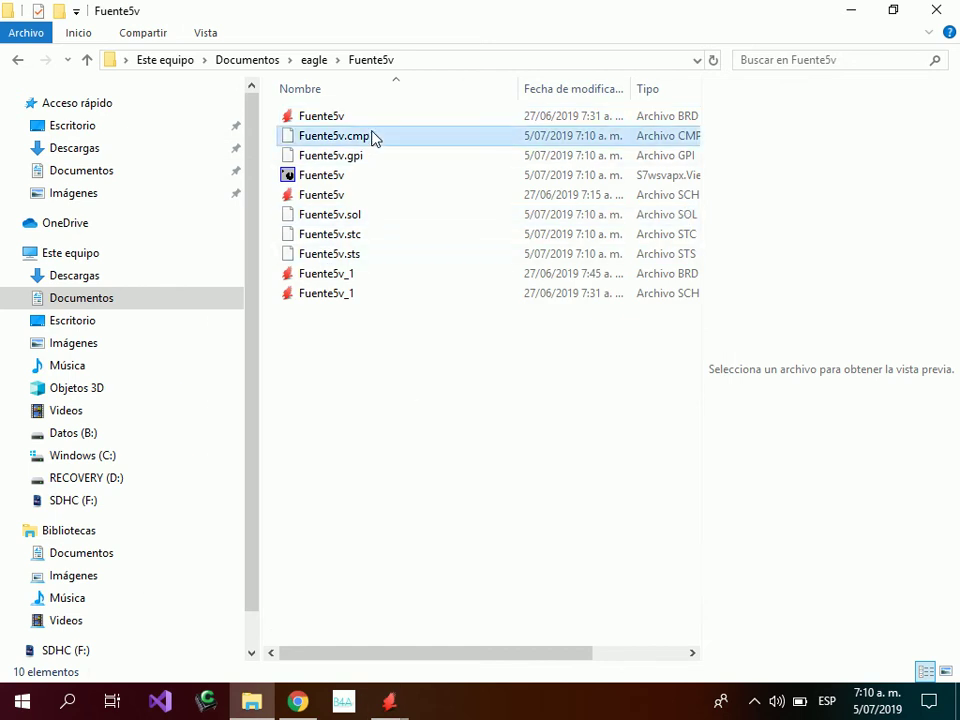
Examine the generated Fuente5v .cmp, .gpi, .sol, .stc and .sts files in the project folder
{"action": "left_click", "coordinate": [341, 156]}
{"action": "left_click", "coordinate": [342, 234]}
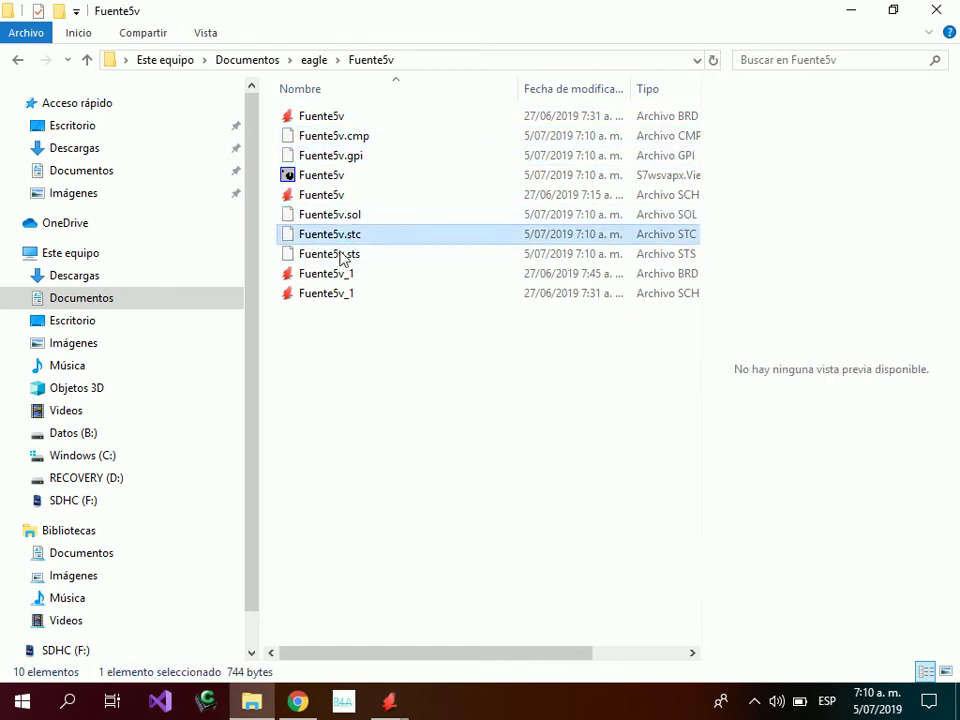
{"action": "left_click", "coordinate": [348, 217]}
{"action": "left_click", "coordinate": [352, 234]}
{"action": "left_click", "coordinate": [353, 218]}
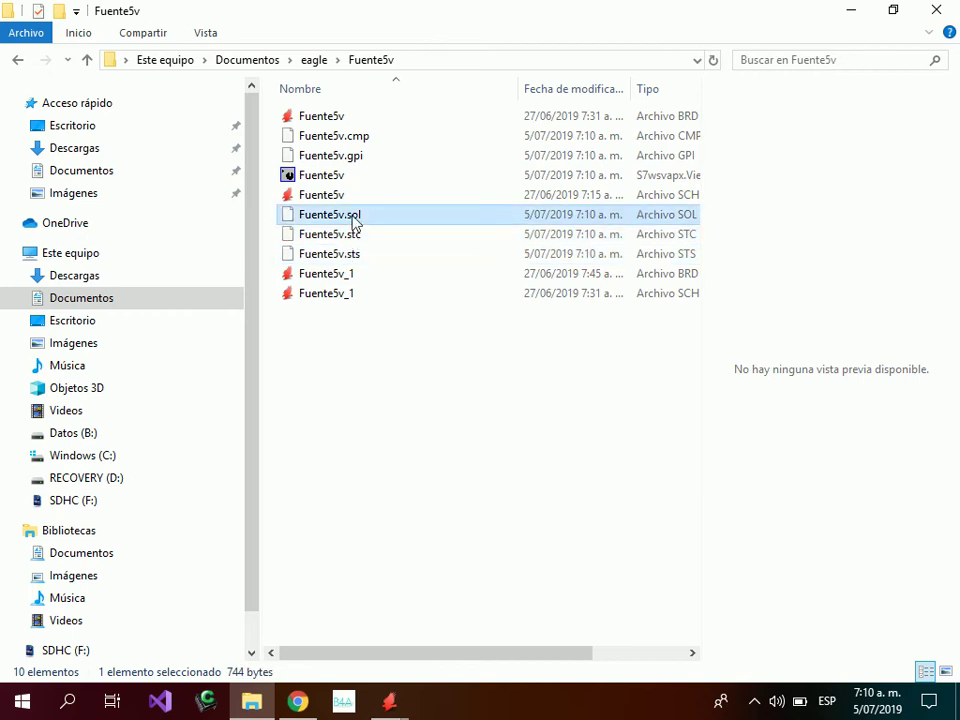
{"action": "left_click", "coordinate": [355, 227]}
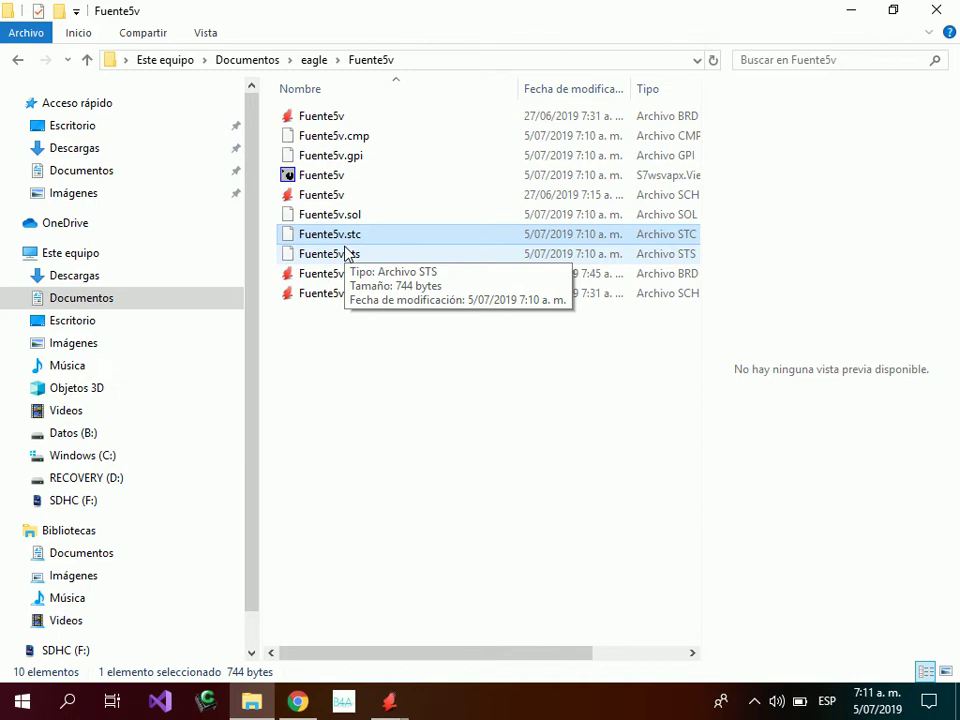
{"action": "left_click", "coordinate": [345, 216]}
{"action": "left_click", "coordinate": [345, 255]}
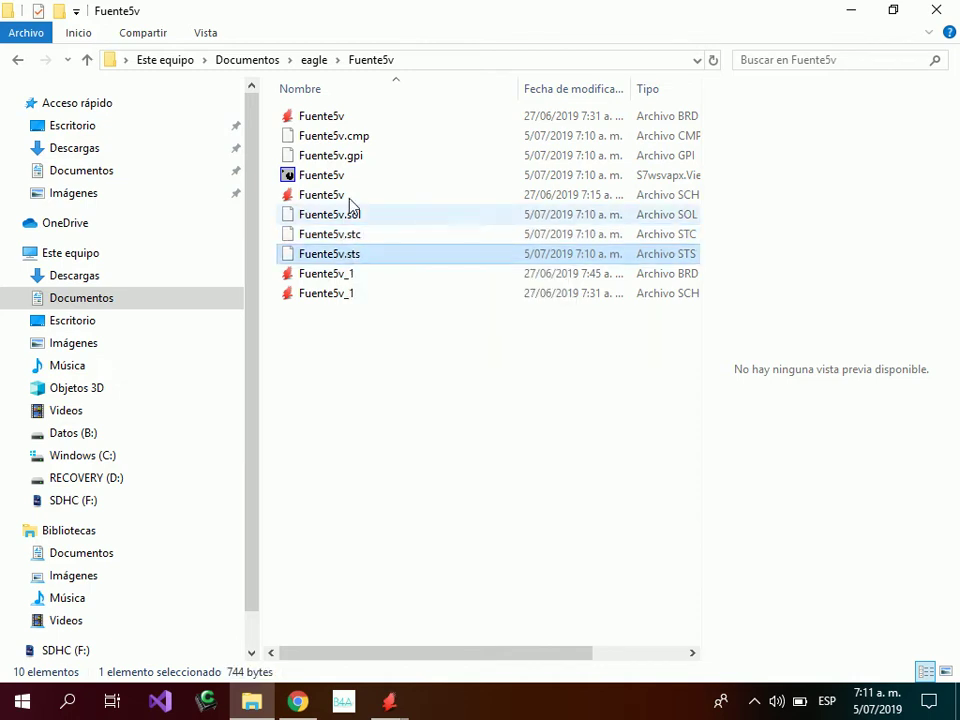
{"action": "left_click", "coordinate": [352, 156]}
{"action": "left_click", "coordinate": [352, 138]}
{"action": "left_click", "coordinate": [352, 156]}
Create a new subfolder named Gerber inside the Fuente5v folder
{"action": "left_click", "coordinate": [317, 392]}
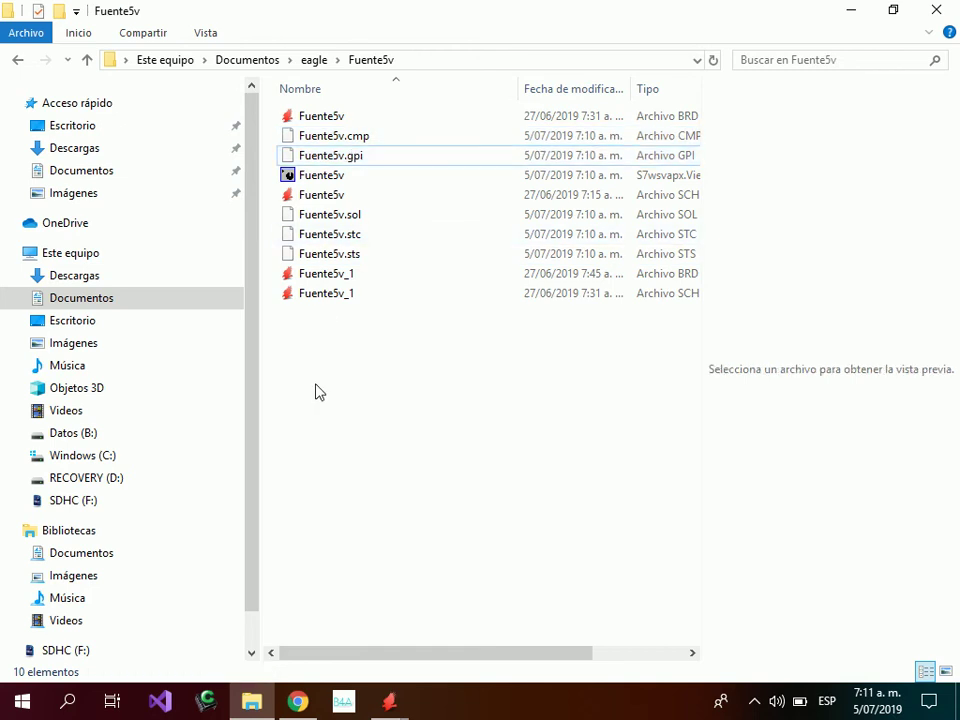
{"action": "right_click", "coordinate": [317, 392]}
{"action": "mouse_move", "coordinate": [403, 343]}
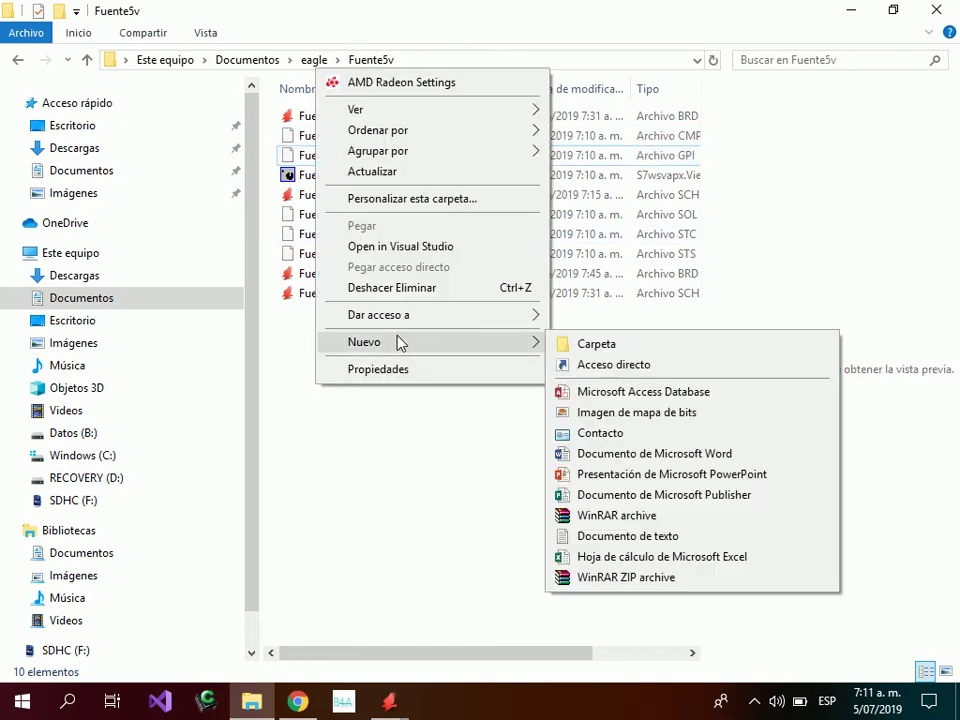
{"action": "left_click", "coordinate": [574, 341]}
{"action": "type", "text": "Gerber"}
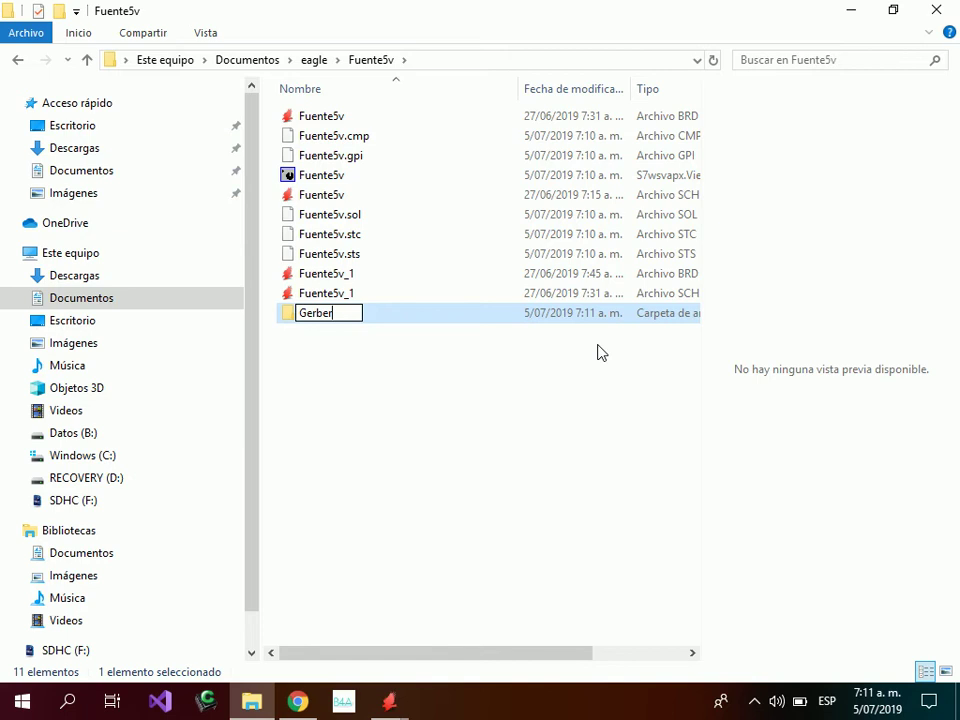
{"action": "key", "text": "Return"}
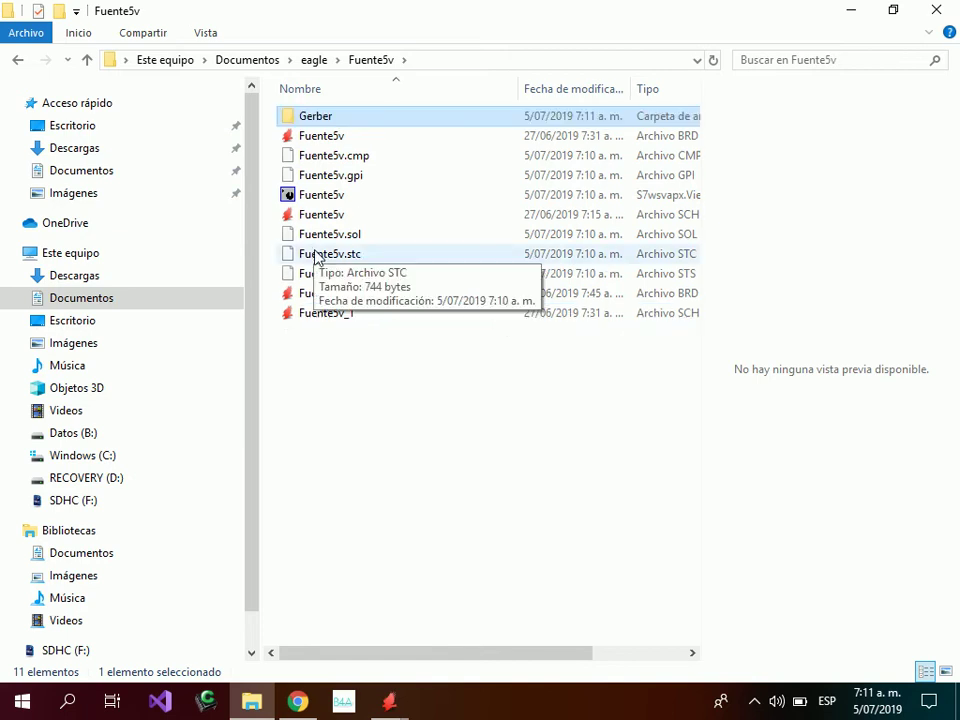
Move the Fuente5v .cmp, .gpi, .sol, .stc and .sts files and the generated Fuente5v viewer-type file into the Gerber folder
{"action": "left_click", "coordinate": [321, 238]}
{"action": "key", "text": "shift+Down"}
{"action": "key", "text": "shift+Down"}
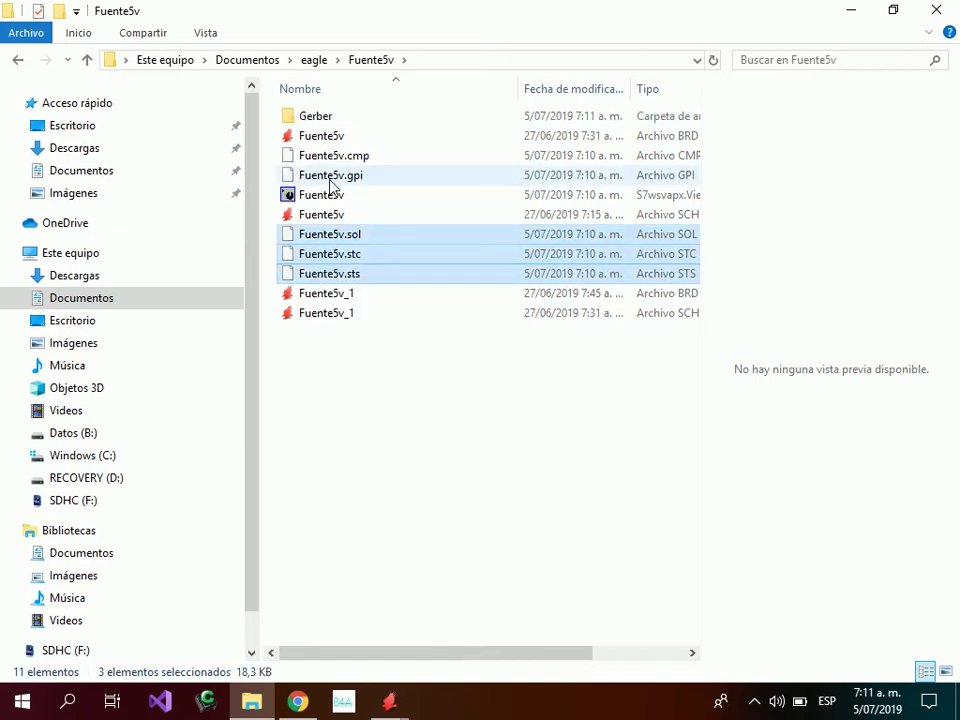
{"action": "left_click", "coordinate": [330, 178]}
{"action": "left_click", "coordinate": [336, 158], "text": "ctrl"}
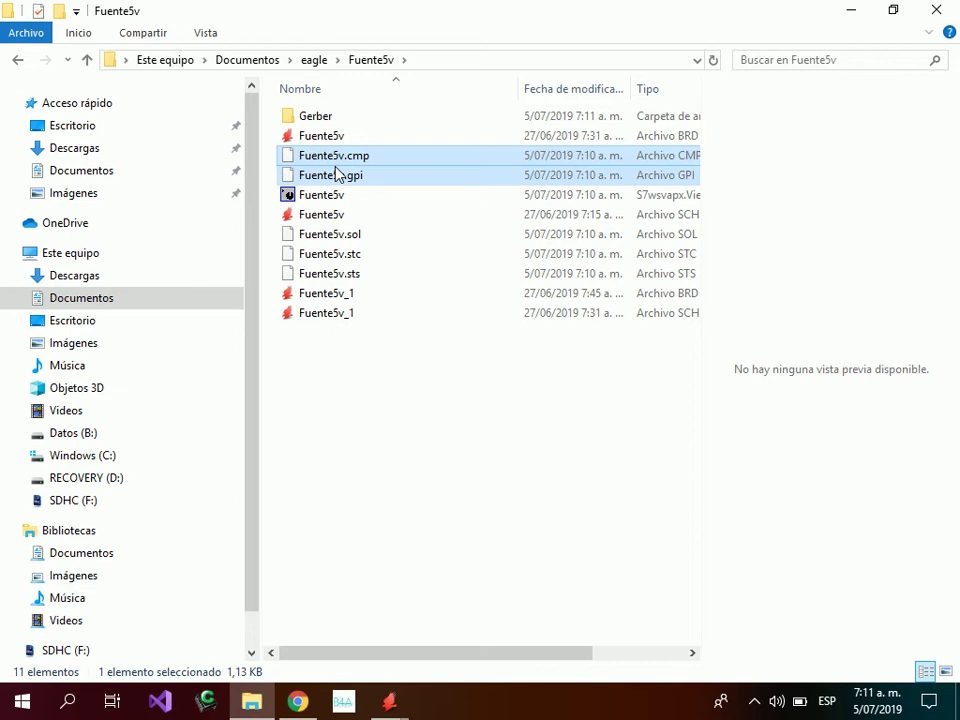
{"action": "left_click", "coordinate": [323, 238], "text": "ctrl"}
{"action": "left_click", "coordinate": [320, 255], "text": "ctrl"}
{"action": "left_click", "coordinate": [320, 273], "text": "ctrl"}
{"action": "left_click_drag", "start_coordinate": [336, 246], "coordinate": [343, 118]}
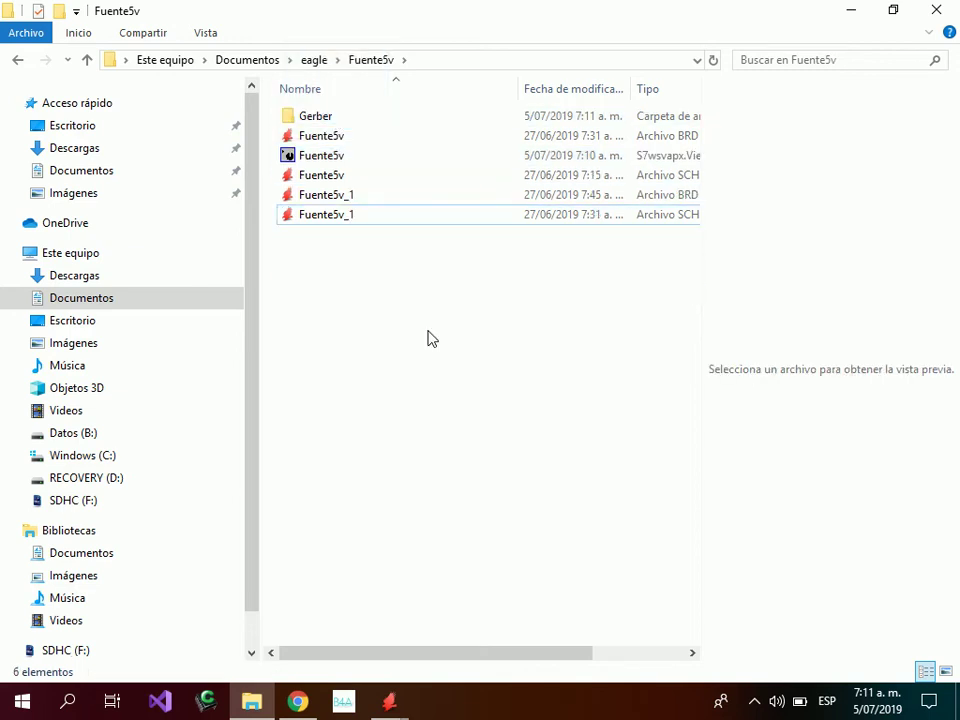
{"action": "left_click", "coordinate": [333, 160]}
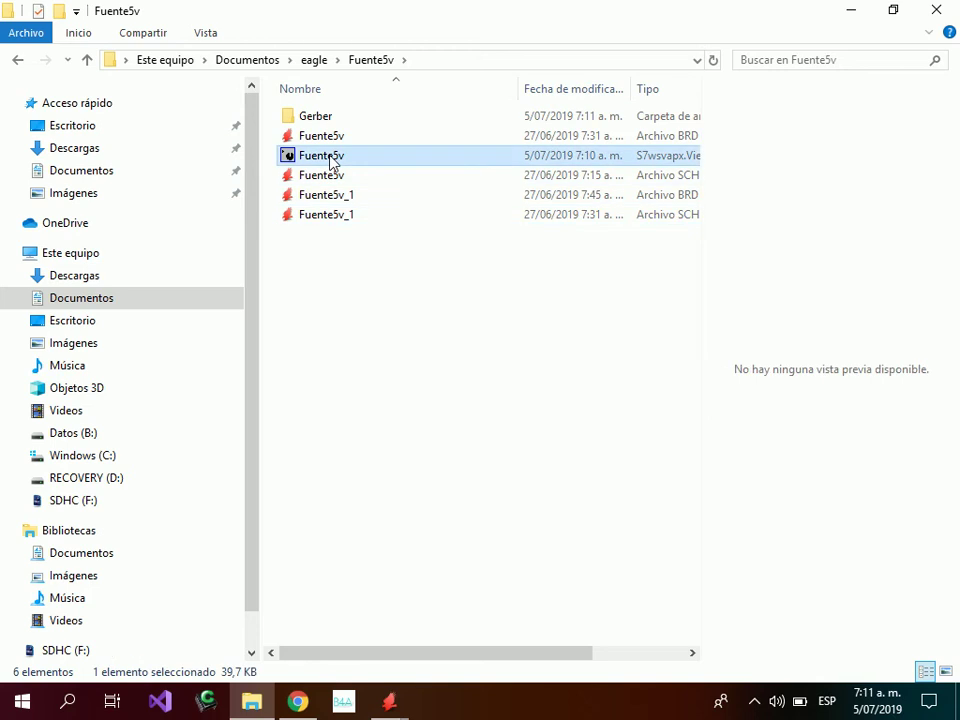
{"action": "left_click_drag", "start_coordinate": [333, 160], "coordinate": [337, 121]}
Switch to EAGLE's board window, load the excellon.cam job in the CAM Processor and process it to generate the drill data
{"action": "mouse_move", "coordinate": [388, 700]}
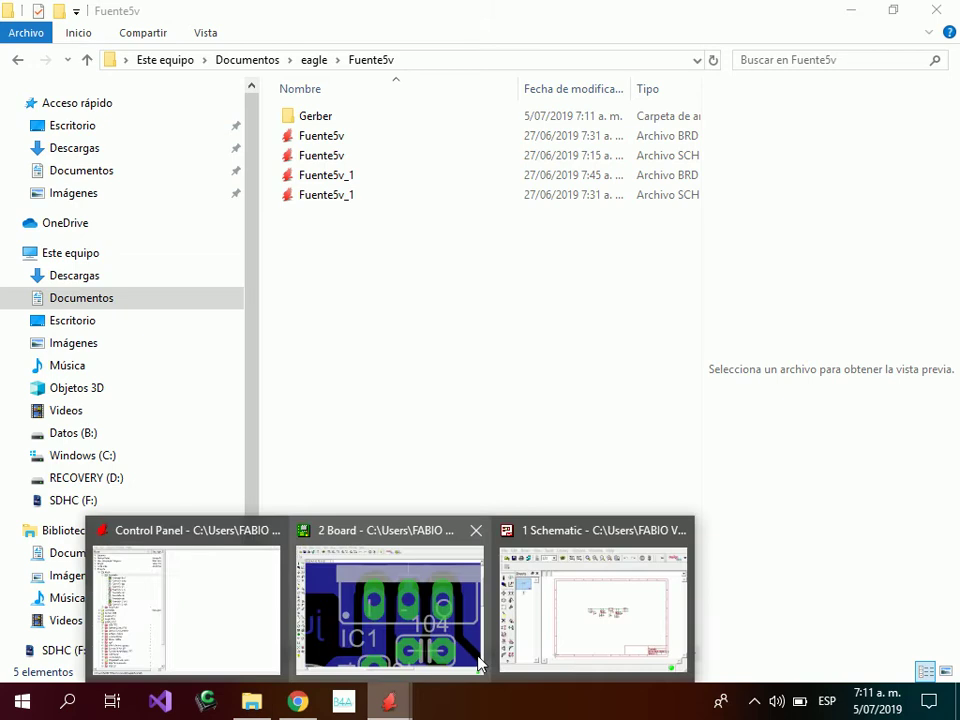
{"action": "left_click", "coordinate": [478, 662]}
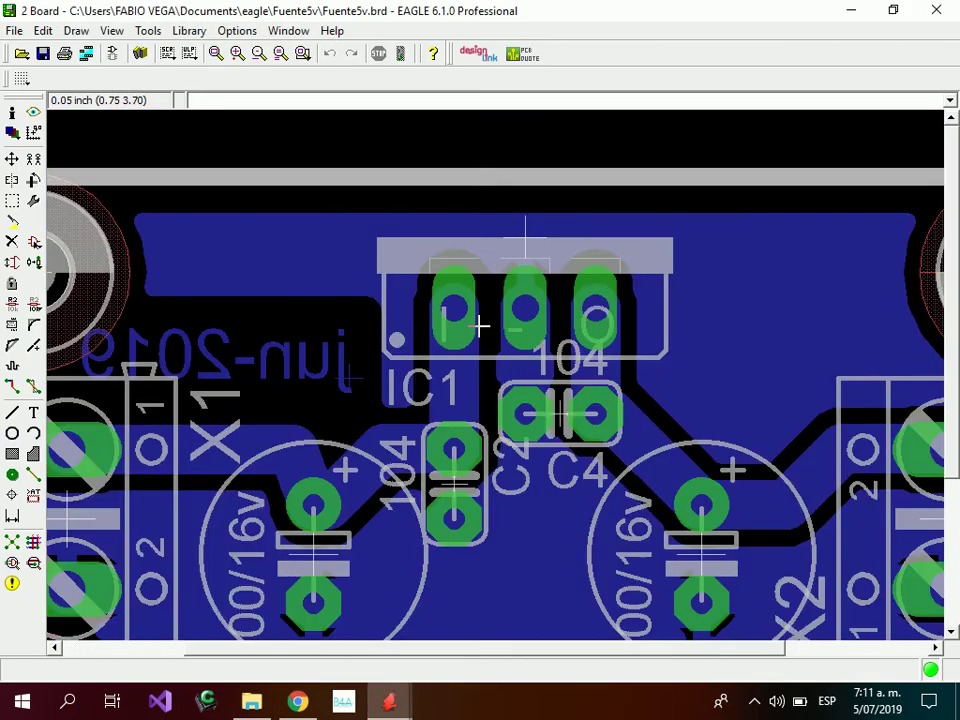
{"action": "scroll", "coordinate": [480, 325], "scroll_direction": "down", "scroll_amount": 3}
{"action": "scroll", "coordinate": [497, 208], "scroll_direction": "up", "scroll_amount": 4}
{"action": "scroll", "coordinate": [418, 355], "scroll_direction": "down", "scroll_amount": 1}
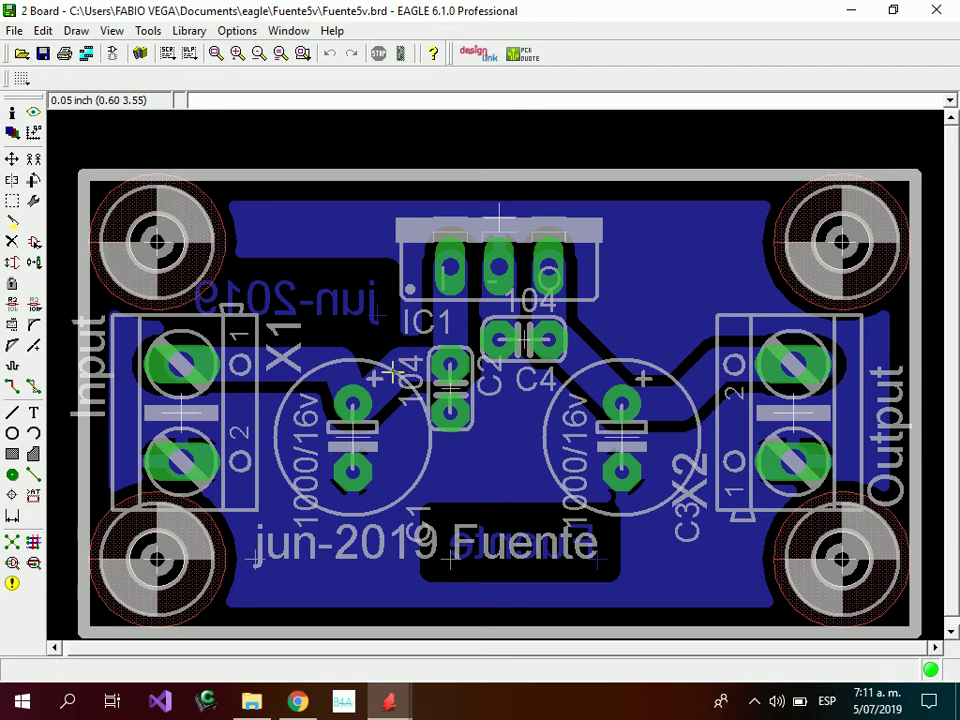
{"action": "left_click", "coordinate": [88, 62]}
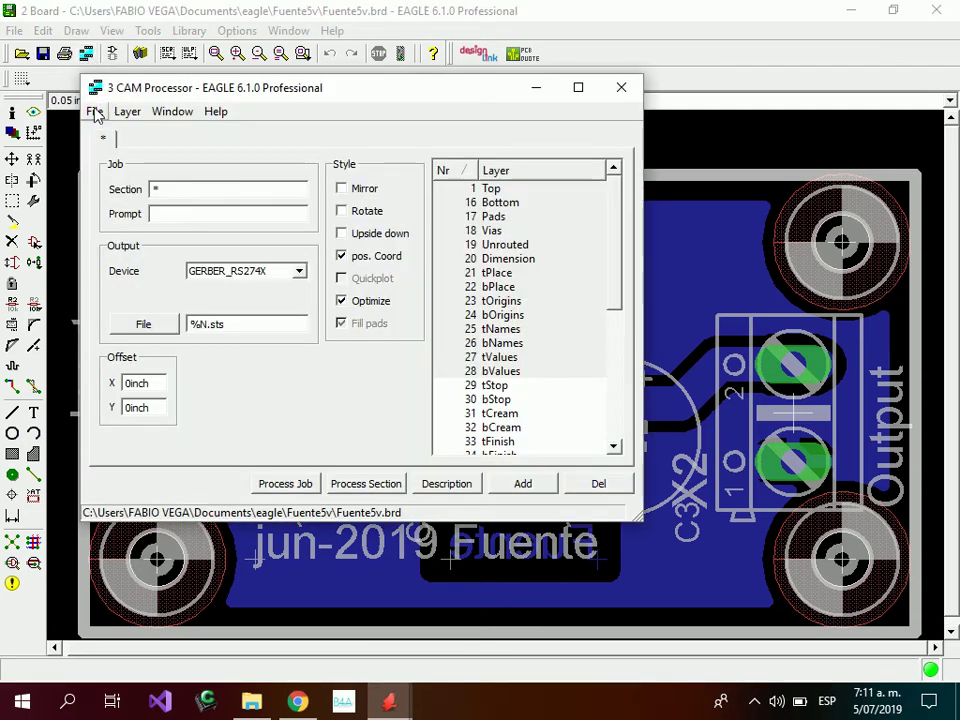
{"action": "left_click", "coordinate": [95, 112]}
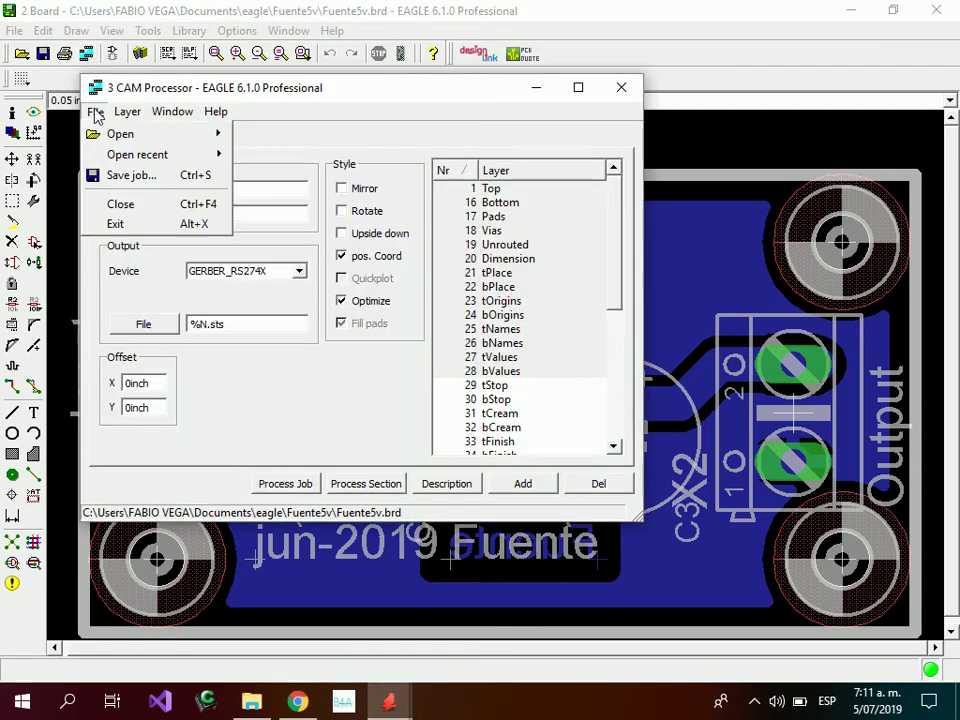
{"action": "mouse_move", "coordinate": [120, 113]}
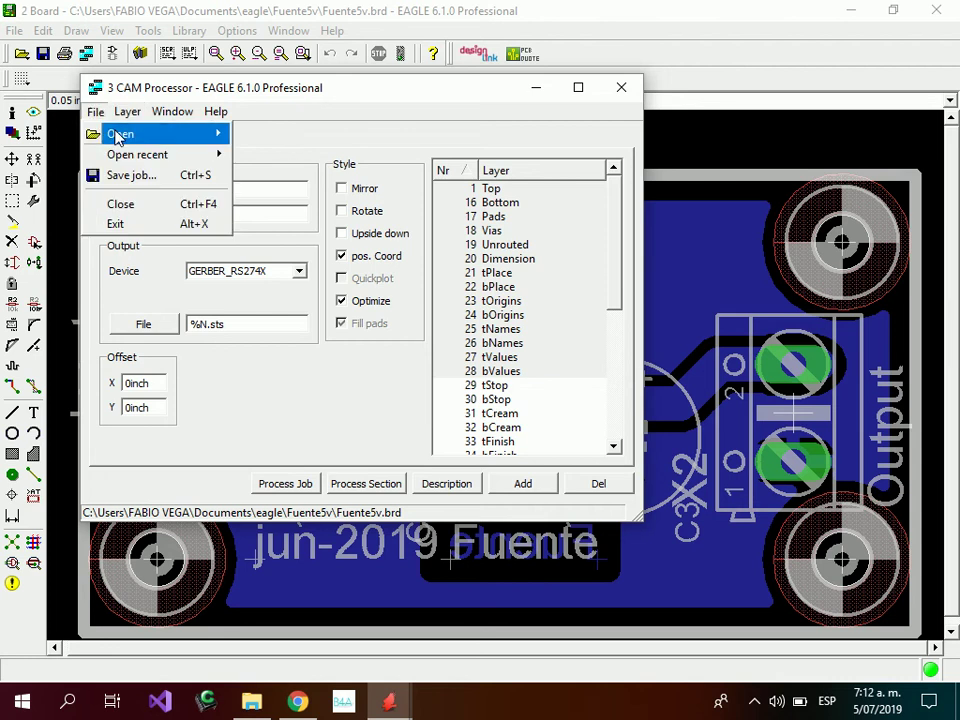
{"action": "left_click", "coordinate": [270, 236]}
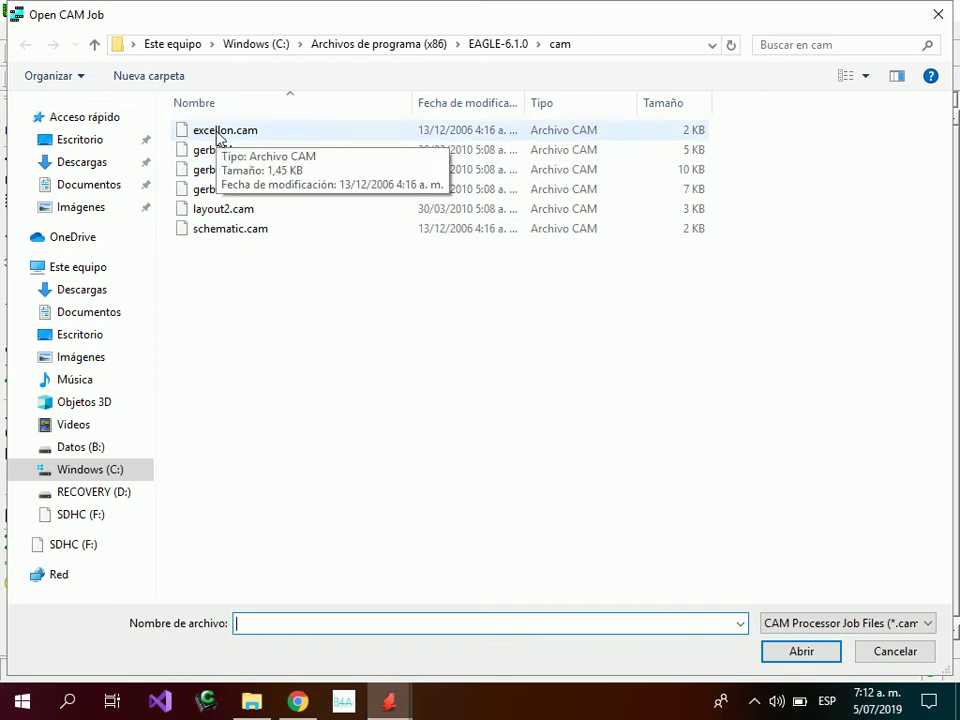
{"action": "double_click", "coordinate": [220, 134]}
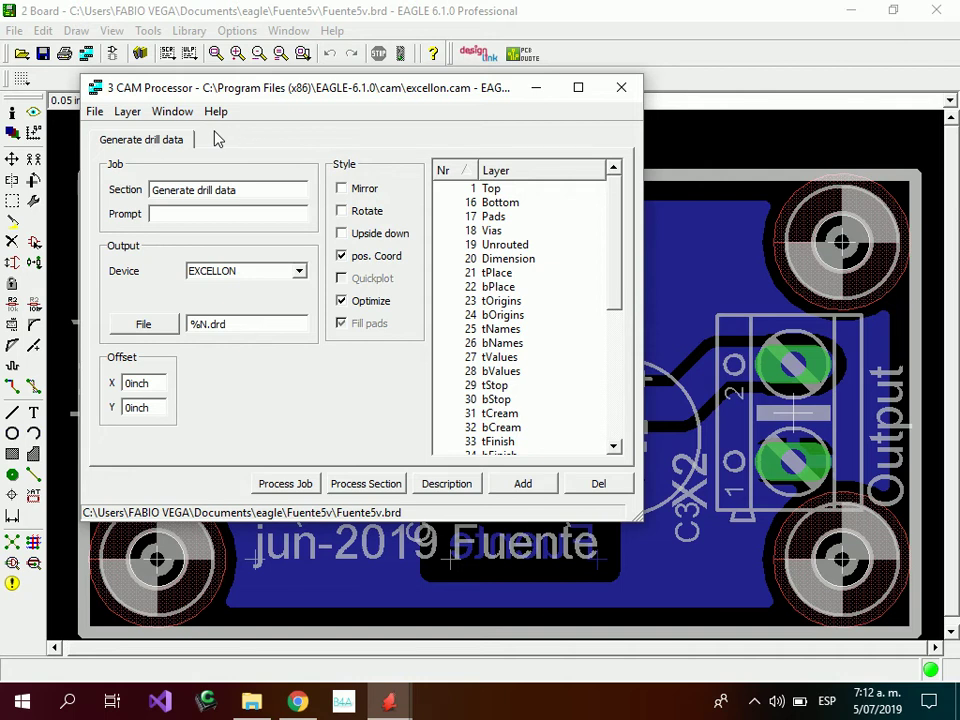
{"action": "left_click_drag", "start_coordinate": [619, 259], "coordinate": [611, 407]}
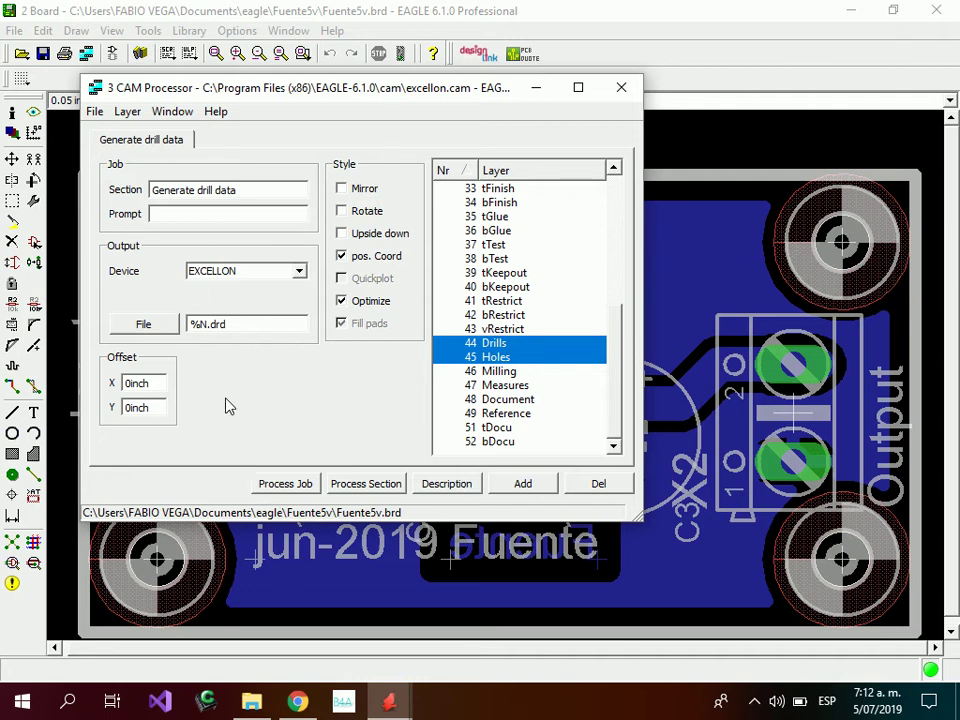
{"action": "left_click", "coordinate": [282, 486]}
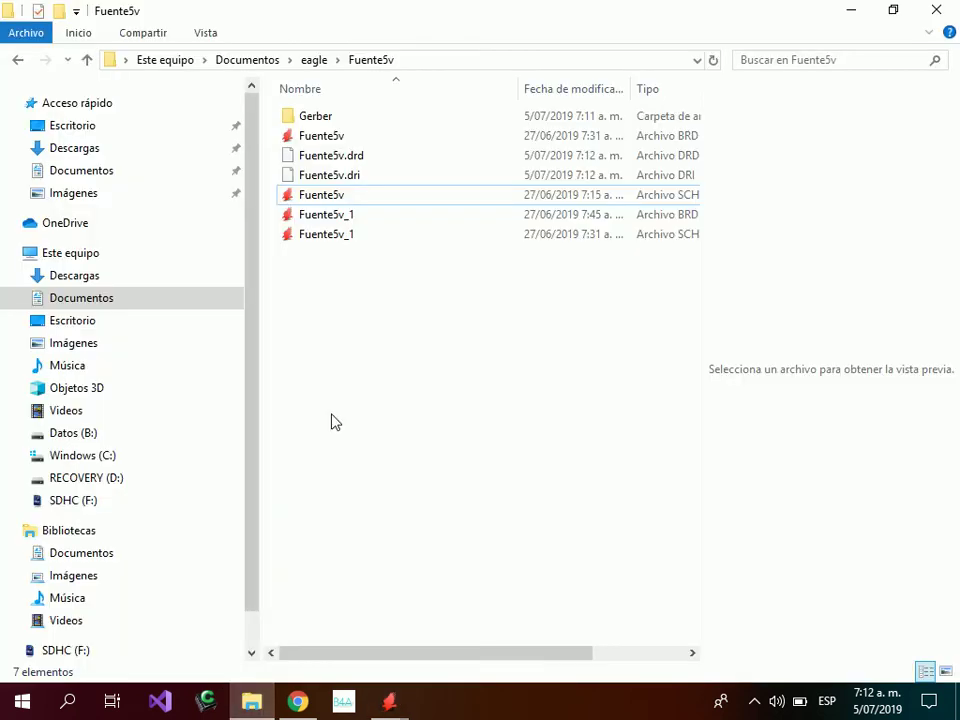
Move the drill files Fuente5v.drd and Fuente5v.dri into the Gerber folder
{"action": "left_click", "coordinate": [336, 175]}
{"action": "left_click", "coordinate": [340, 158], "text": "ctrl"}
{"action": "left_click_drag", "start_coordinate": [315, 176], "coordinate": [343, 116]}
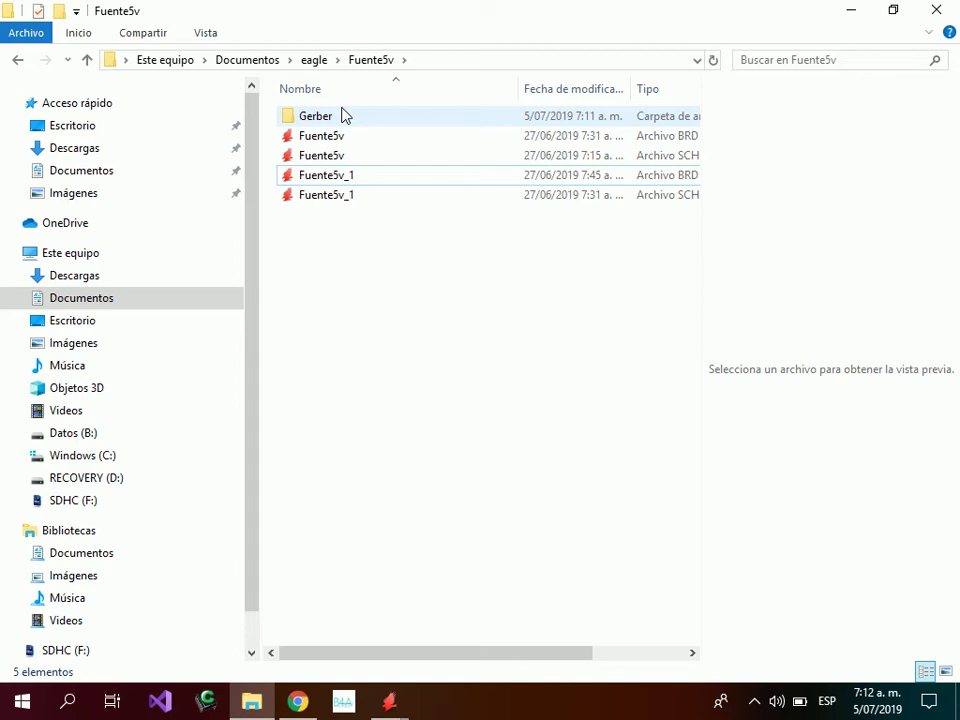
Switch back to EAGLE's board window and dimension the height and width of the board outline along its left and bottom edges
{"action": "left_click", "coordinate": [297, 701]}
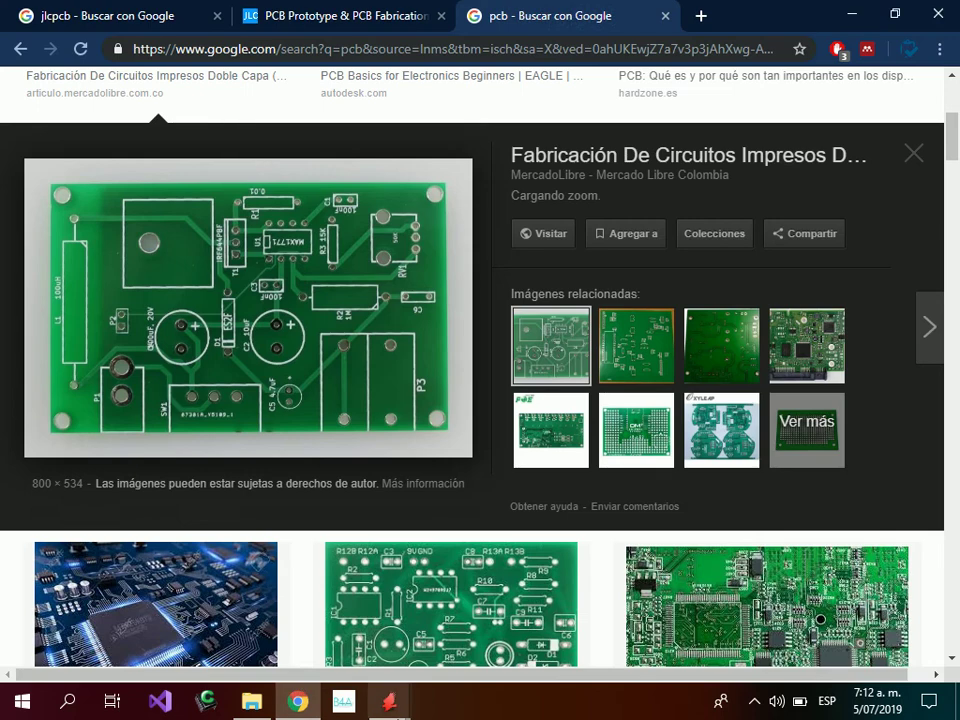
{"action": "mouse_move", "coordinate": [389, 701]}
{"action": "left_click", "coordinate": [306, 600]}
{"action": "scroll", "coordinate": [350, 253], "scroll_direction": "down", "scroll_amount": 2}
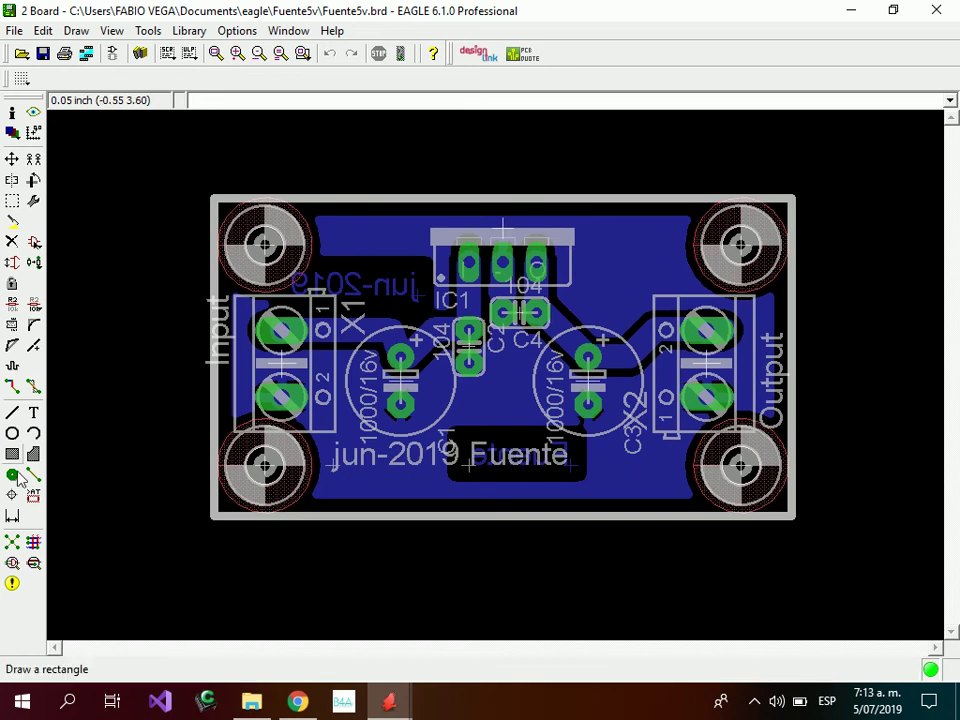
{"action": "left_click", "coordinate": [12, 516]}
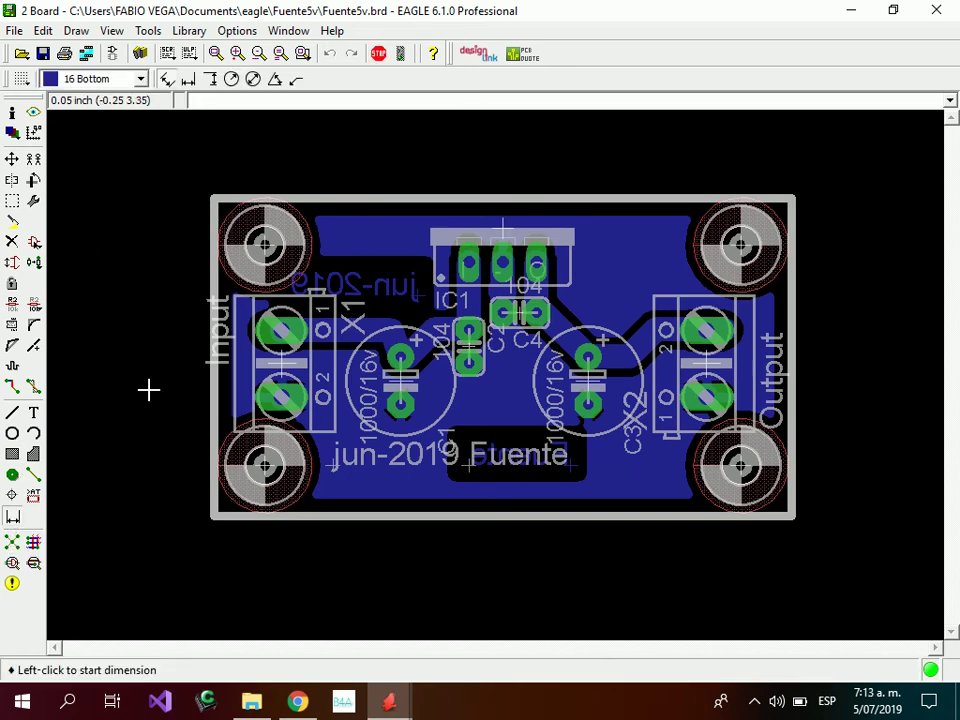
{"action": "left_click", "coordinate": [197, 386]}
{"action": "left_click", "coordinate": [138, 387]}
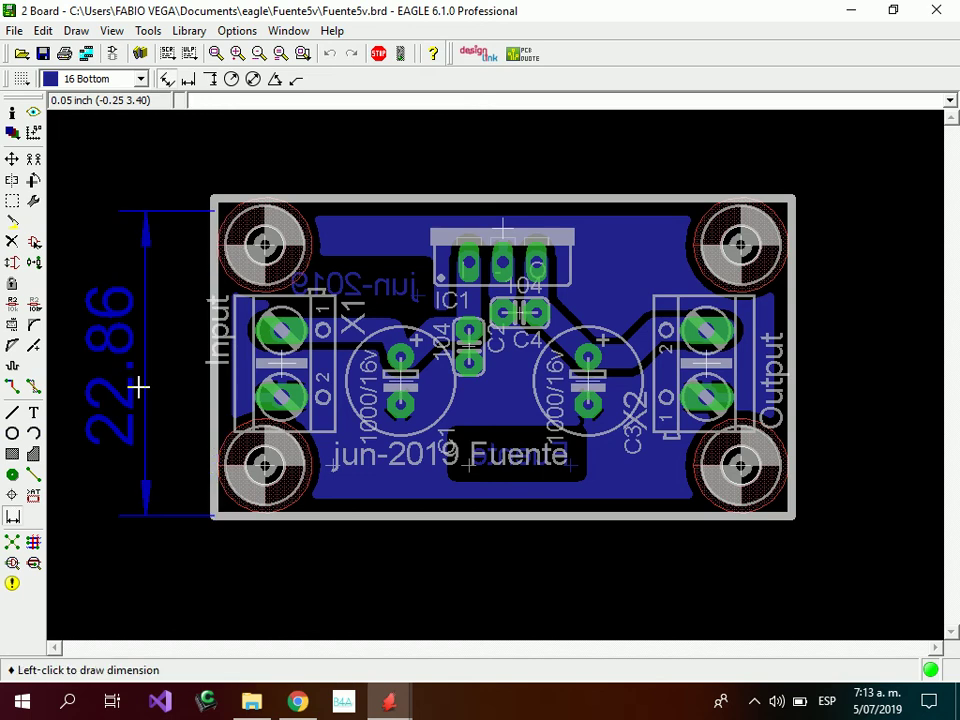
{"action": "left_click", "coordinate": [138, 387]}
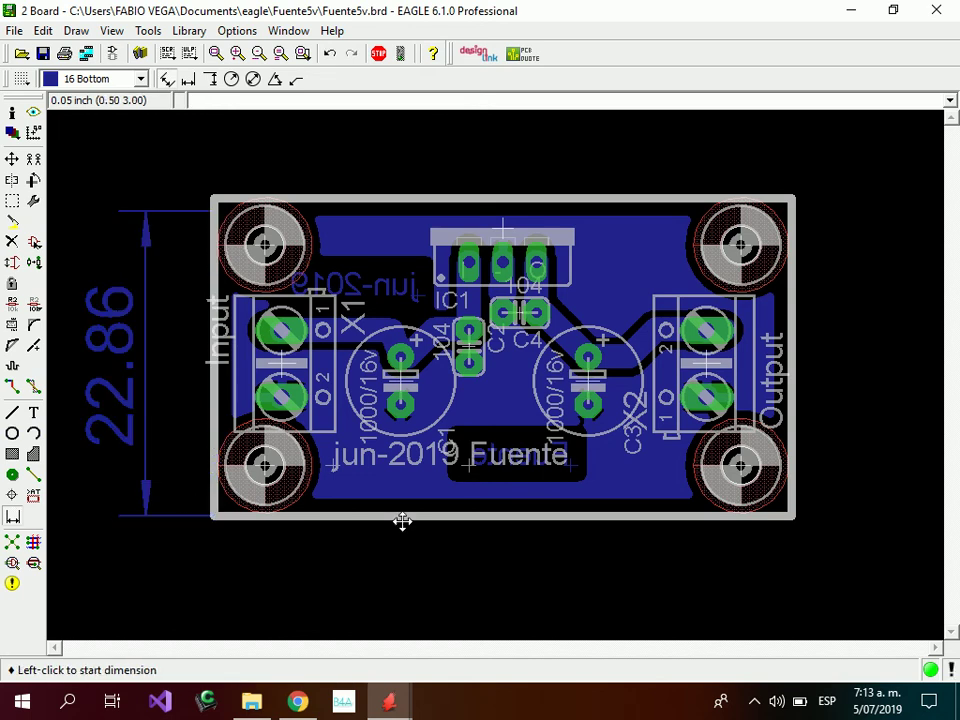
{"action": "left_click", "coordinate": [401, 519]}
{"action": "left_click", "coordinate": [394, 577]}
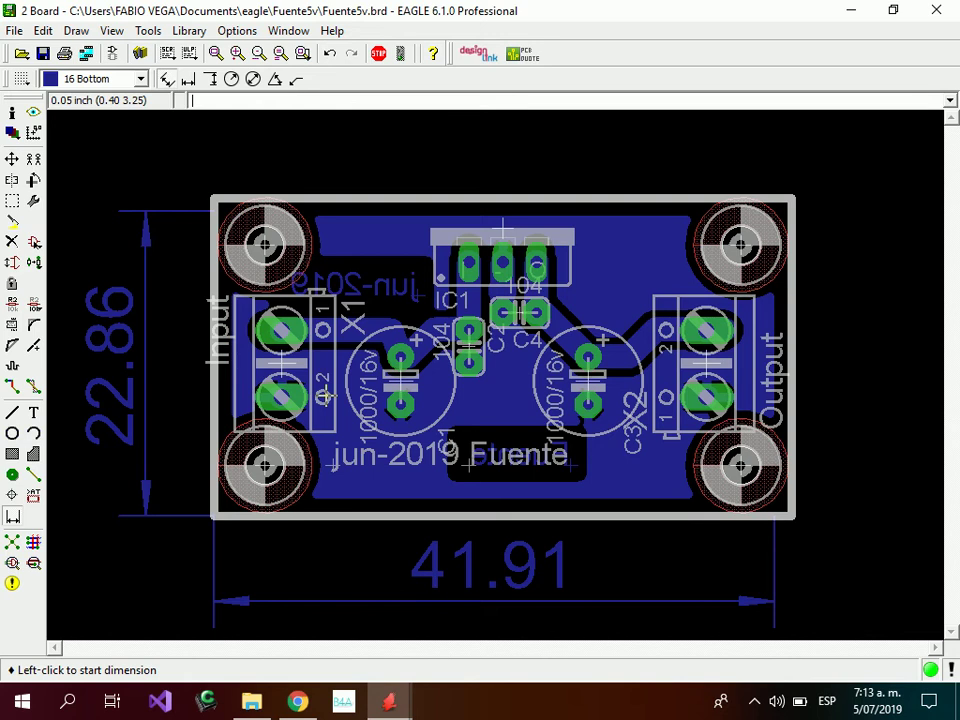
{"action": "scroll", "coordinate": [261, 360], "scroll_direction": "down", "scroll_amount": 1}
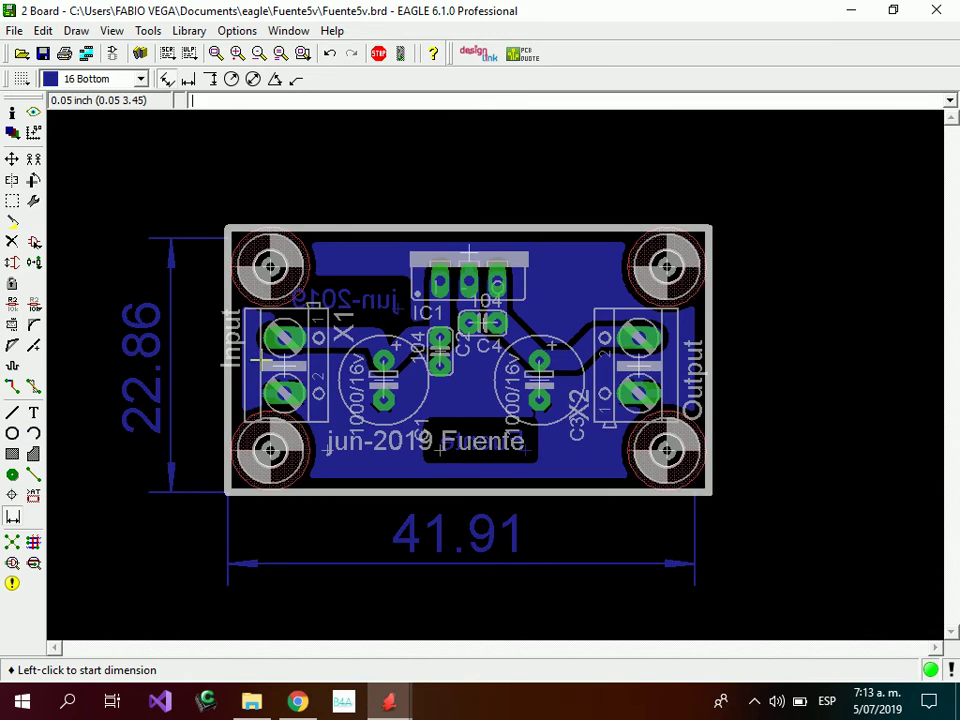
Switch to the JLCPCB page in Chrome and set the board width in the instant quote form to 29 mm
{"action": "left_click", "coordinate": [298, 703]}
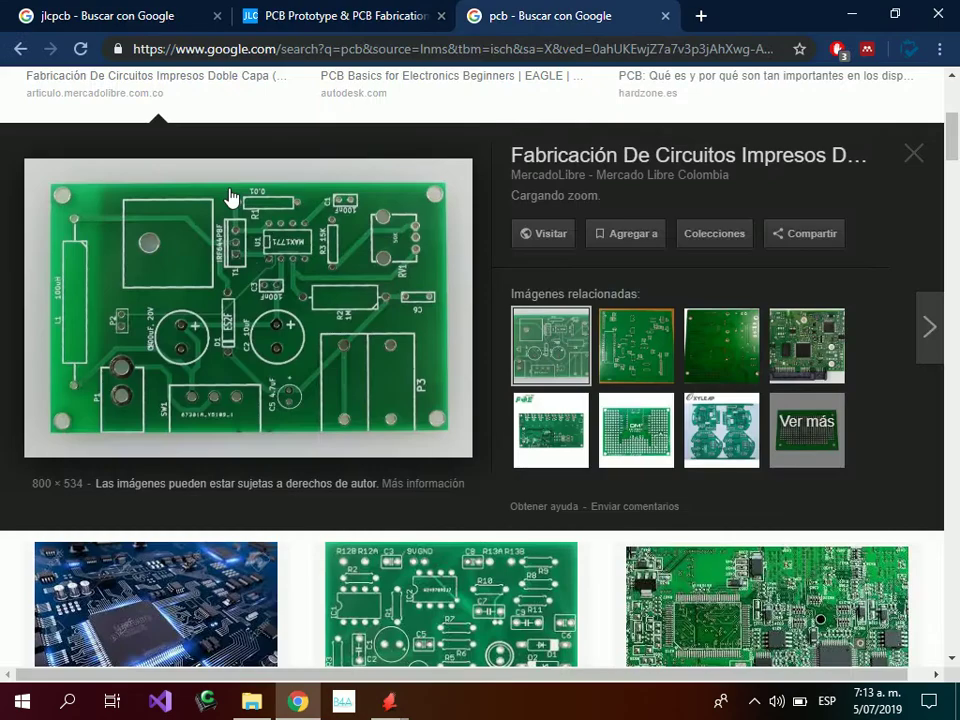
{"action": "left_click", "coordinate": [300, 20]}
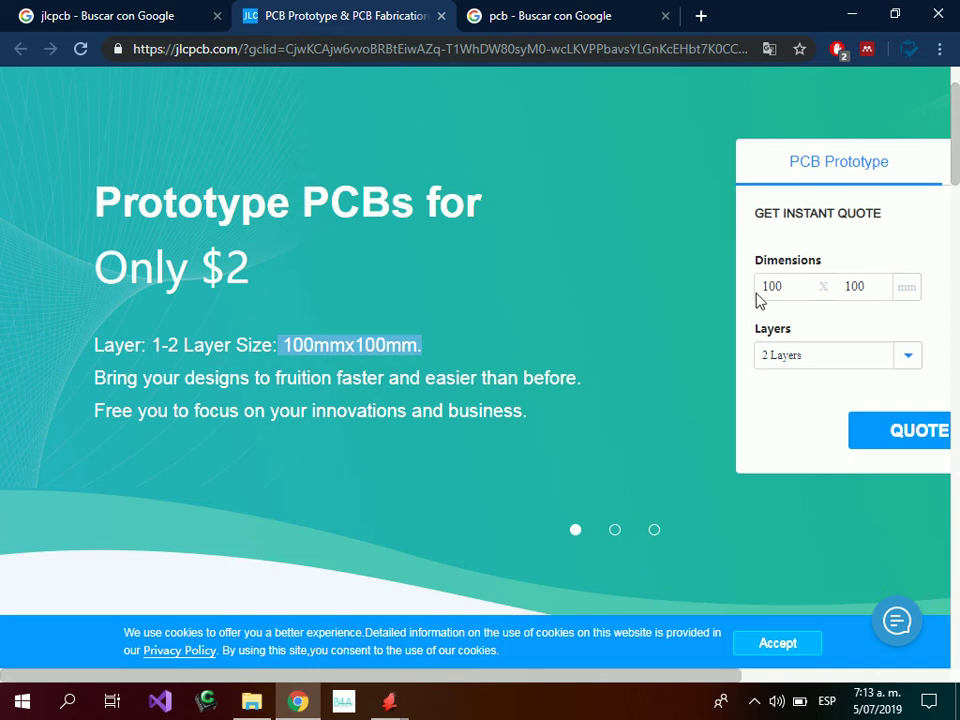
{"action": "left_click_drag", "start_coordinate": [789, 285], "coordinate": [743, 290]}
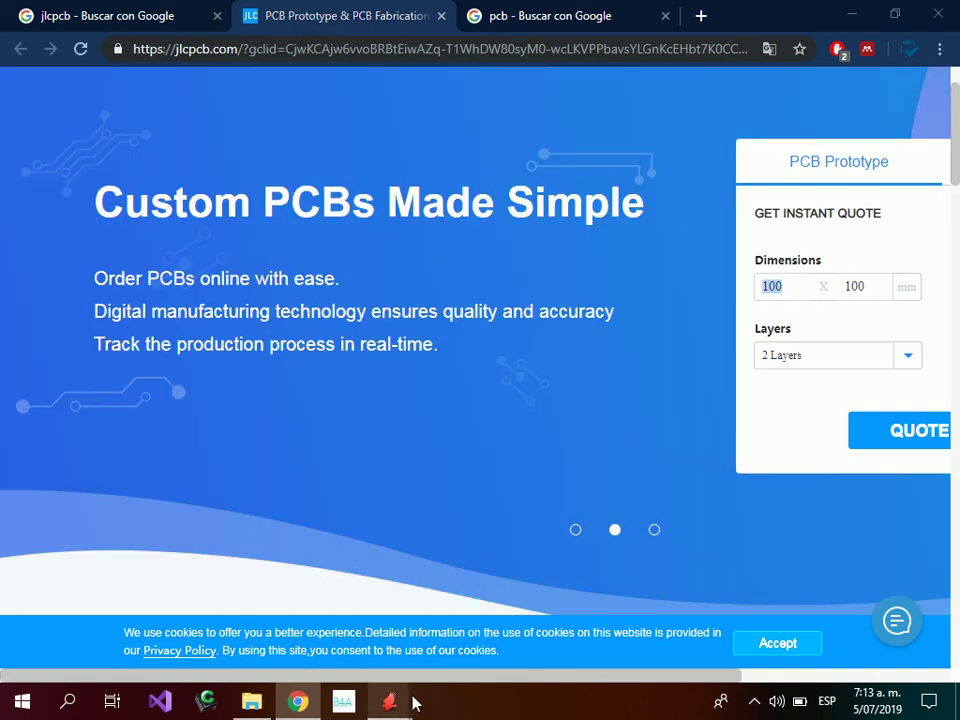
{"action": "mouse_move", "coordinate": [389, 703]}
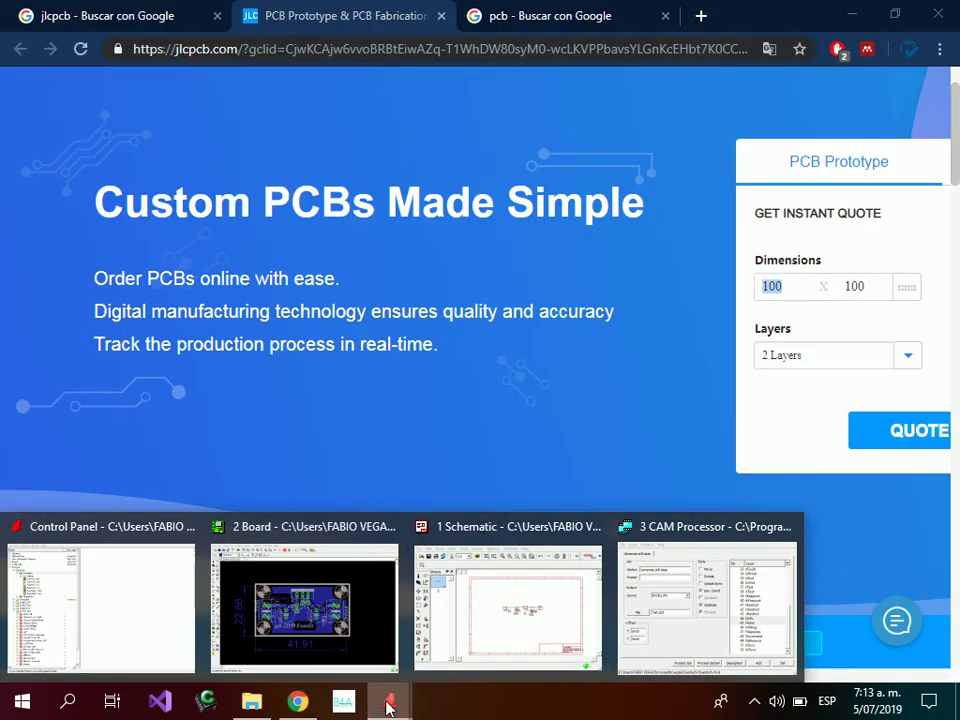
{"action": "left_click", "coordinate": [787, 286]}
{"action": "key", "text": "BackSpace"}
{"action": "key", "text": "BackSpace"}
{"action": "key", "text": "BackSpace"}
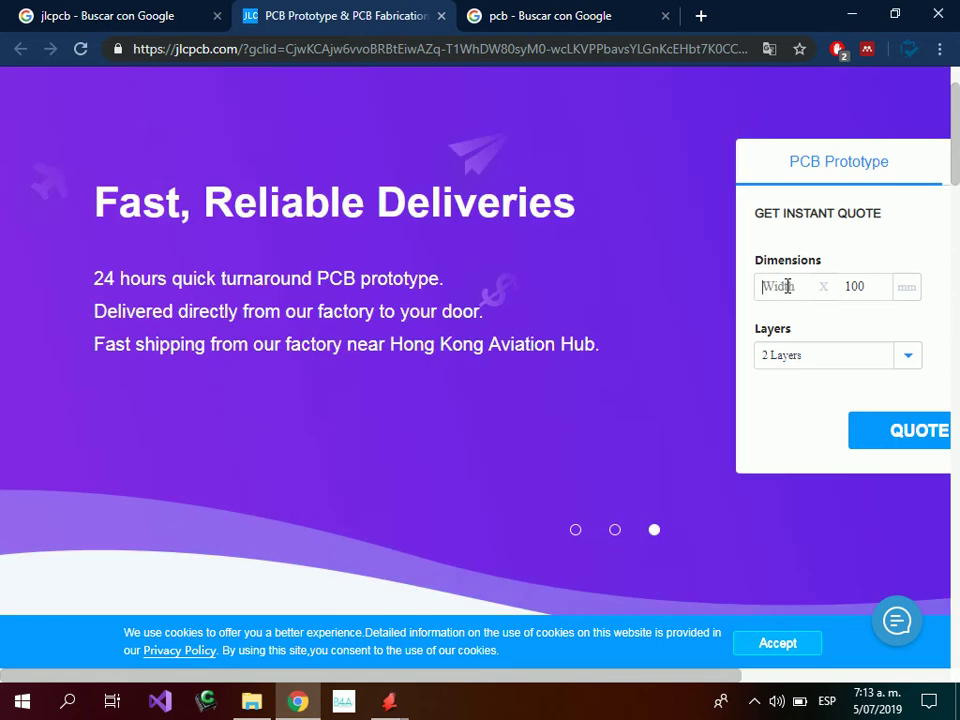
{"action": "type", "text": "201"}
{"action": "type", "text": "9"}
Check the board dimensions in EAGLE, then set the board length in the JLCPCB instant quote form to 42 mm
{"action": "left_click", "coordinate": [366, 648]}
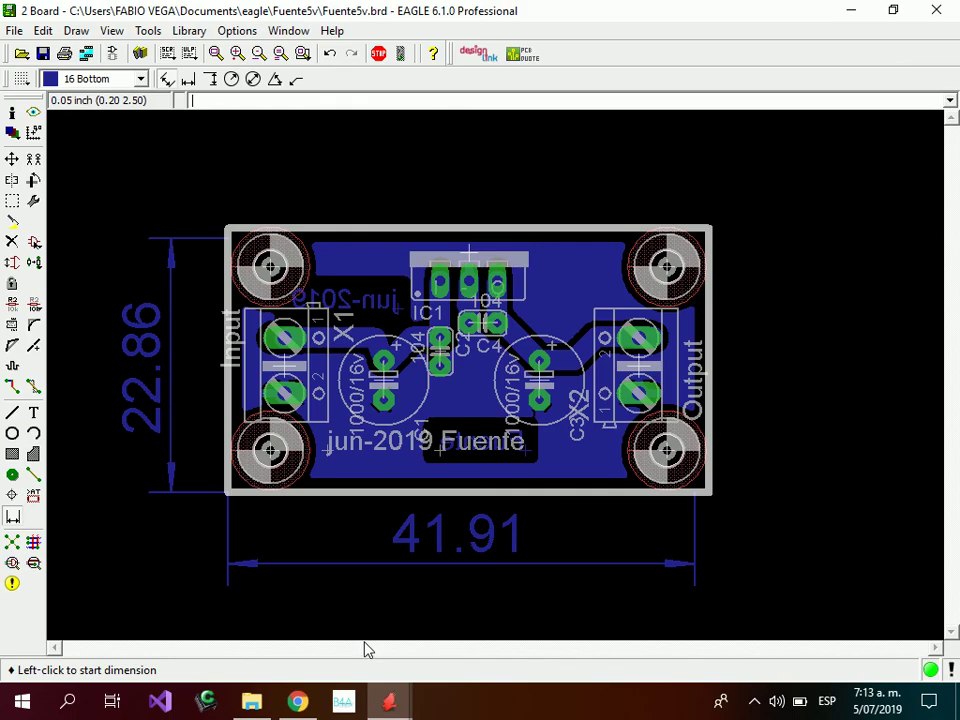
{"action": "left_click", "coordinate": [316, 708]}
{"action": "left_click", "coordinate": [862, 280]}
{"action": "type", "text": "10"}
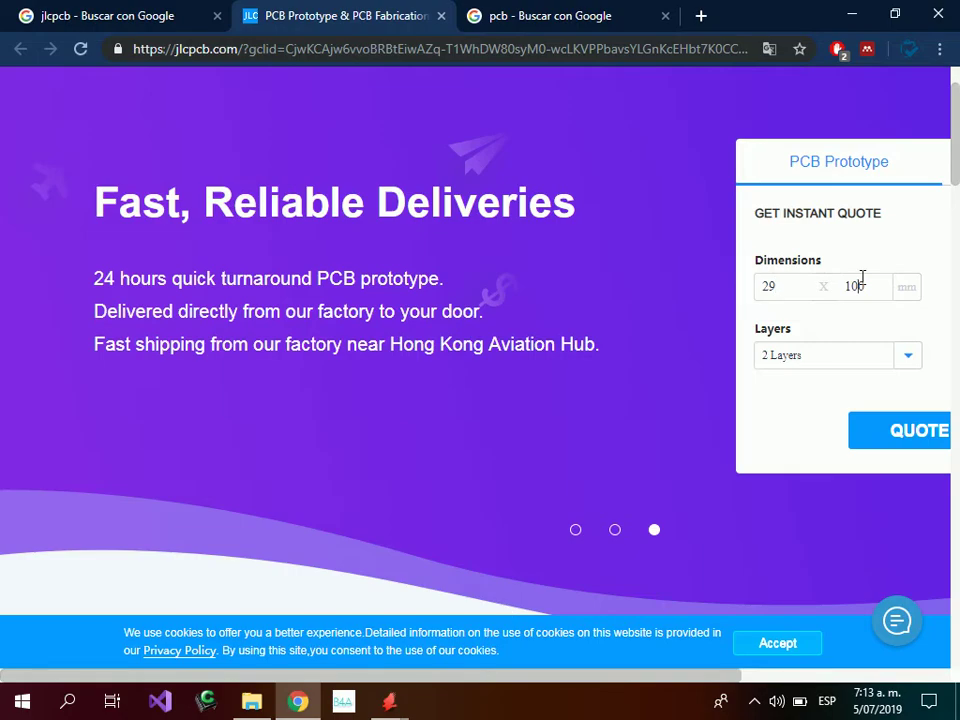
{"action": "type", "text": "0"}
{"action": "key", "text": "BackSpace"}
{"action": "key", "text": "BackSpace"}
{"action": "key", "text": "BackSpace"}
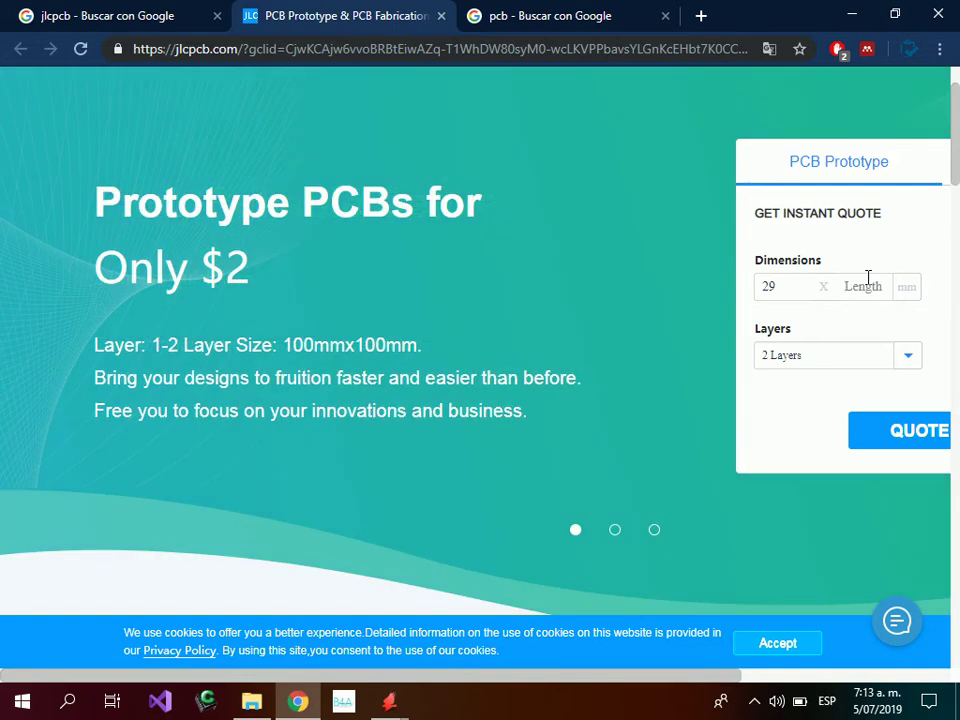
{"action": "type", "text": "42"}
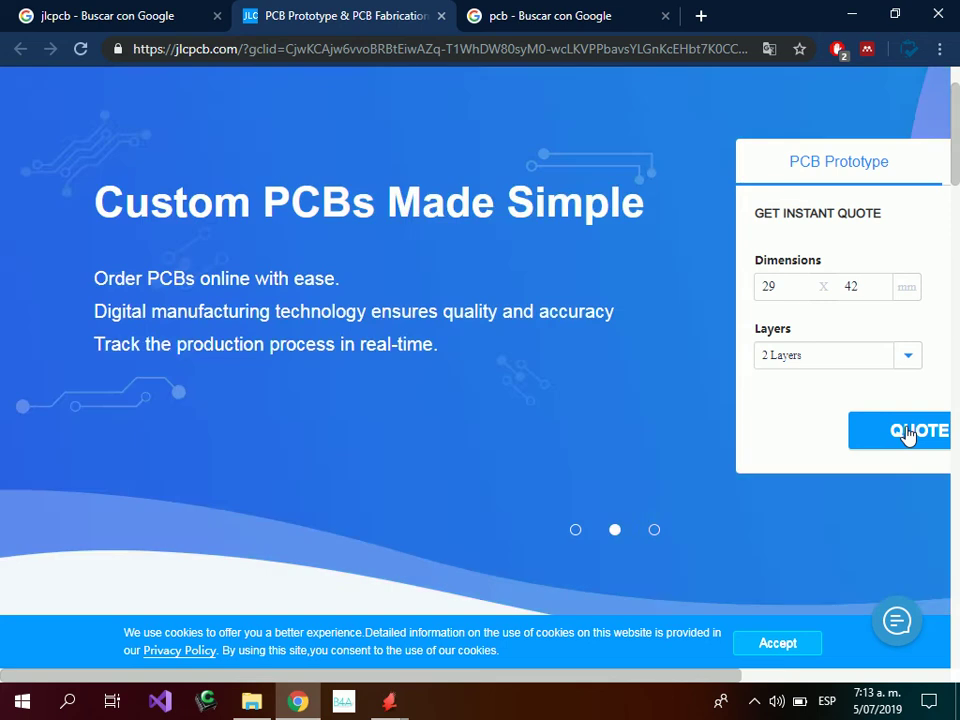
Request the instant quote for the 2-layer board and check which archive formats the Gerber upload accepts
{"action": "left_click", "coordinate": [907, 433]}
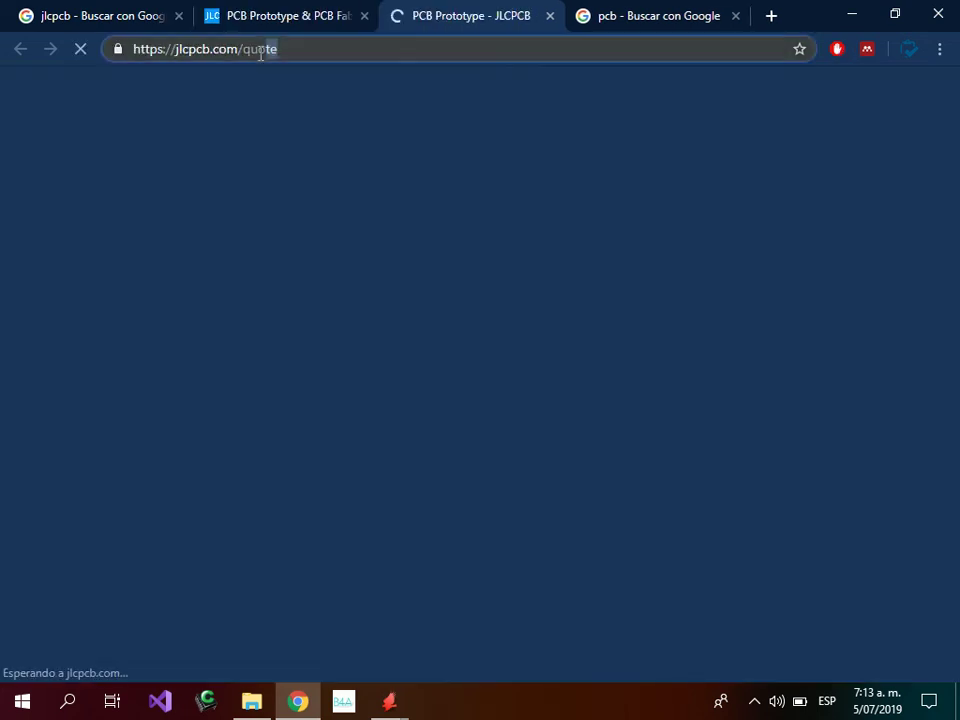
{"action": "left_click_drag", "start_coordinate": [260, 54], "coordinate": [238, 54]}
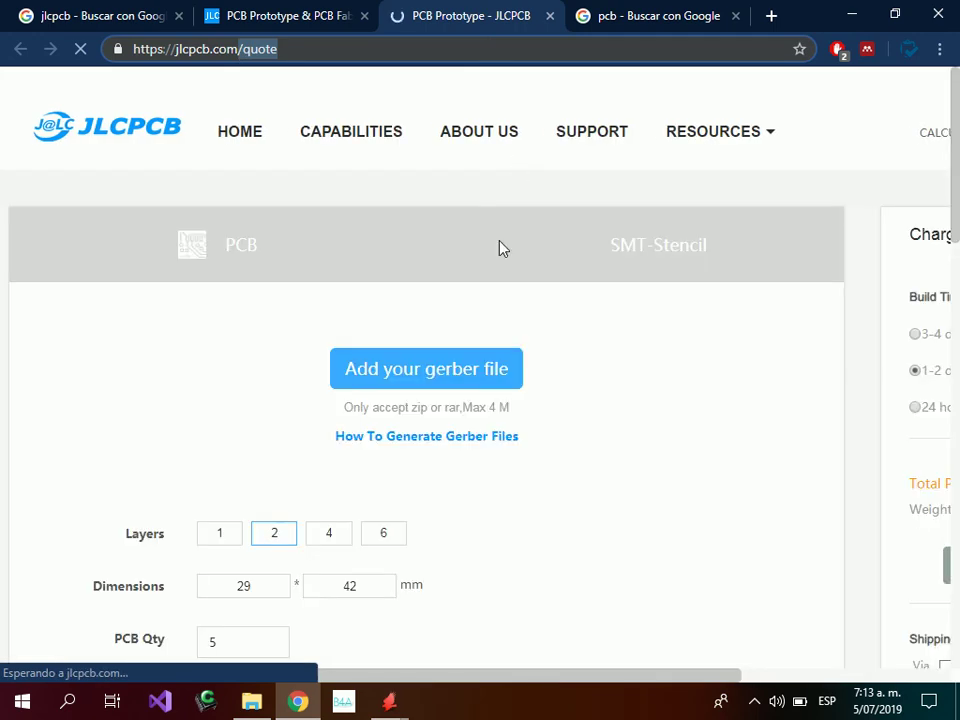
{"action": "scroll", "coordinate": [370, 195], "scroll_direction": "down", "scroll_amount": 1}
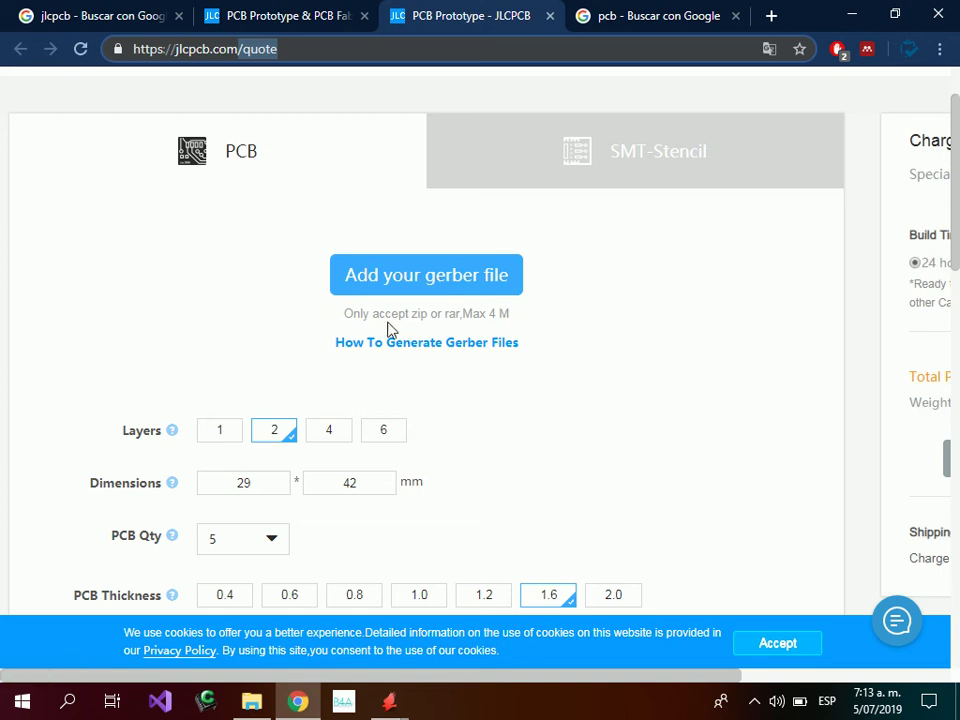
{"action": "left_click_drag", "start_coordinate": [411, 314], "coordinate": [458, 315]}
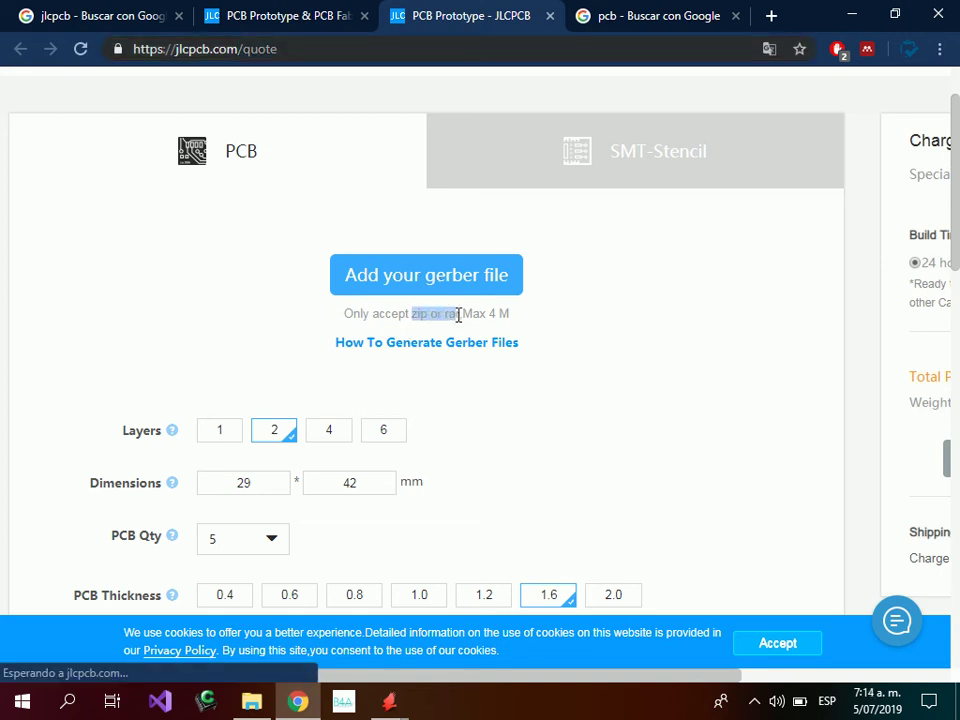
Switch to File Explorer and compress the Gerber folder into Gerber.rar within the Fuente5v folder
{"action": "left_click", "coordinate": [251, 701]}
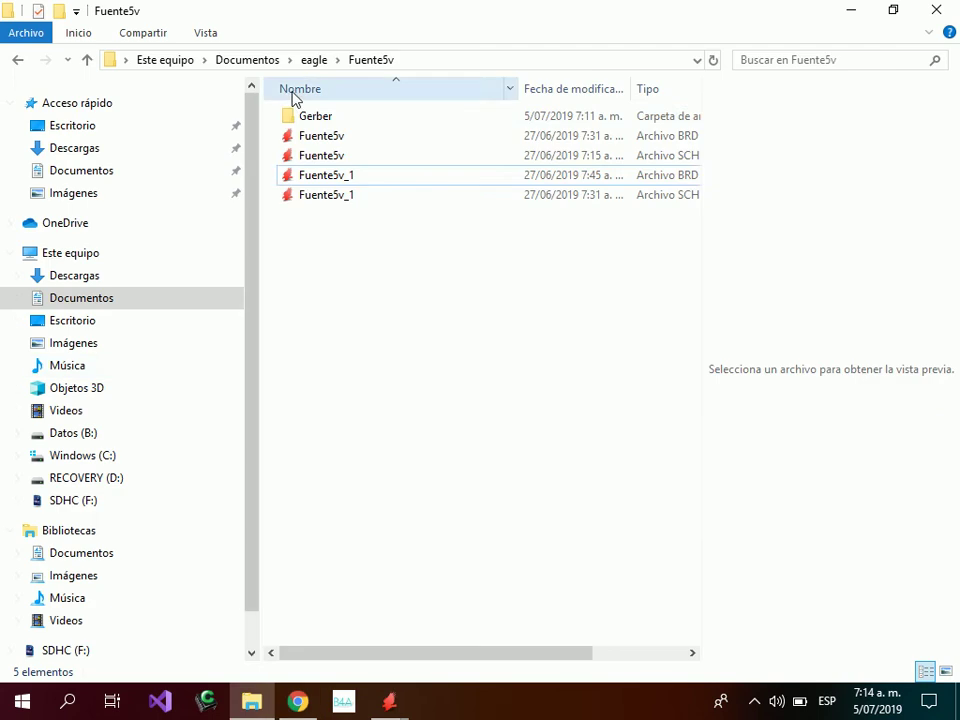
{"action": "left_click", "coordinate": [324, 120]}
{"action": "right_click", "coordinate": [326, 124]}
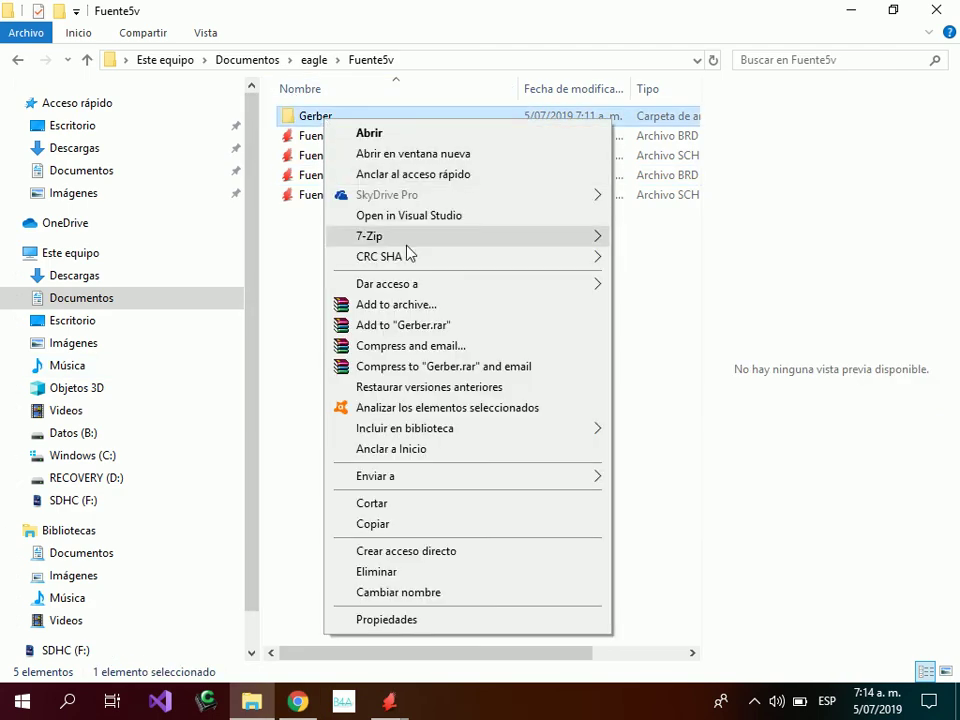
{"action": "left_click", "coordinate": [450, 325]}
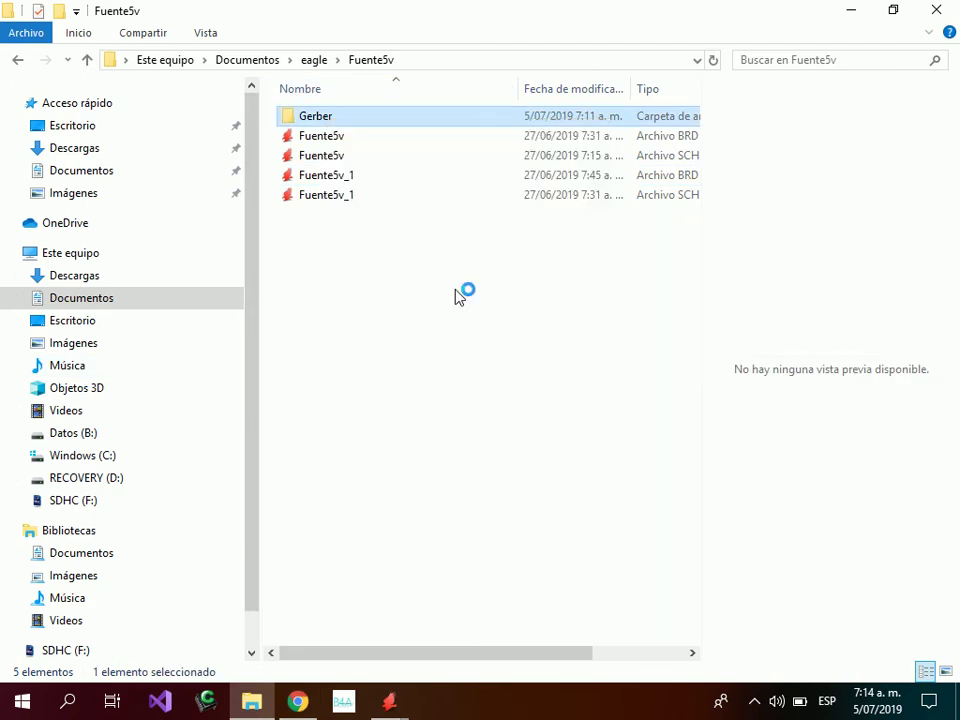
{"action": "left_click", "coordinate": [327, 216]}
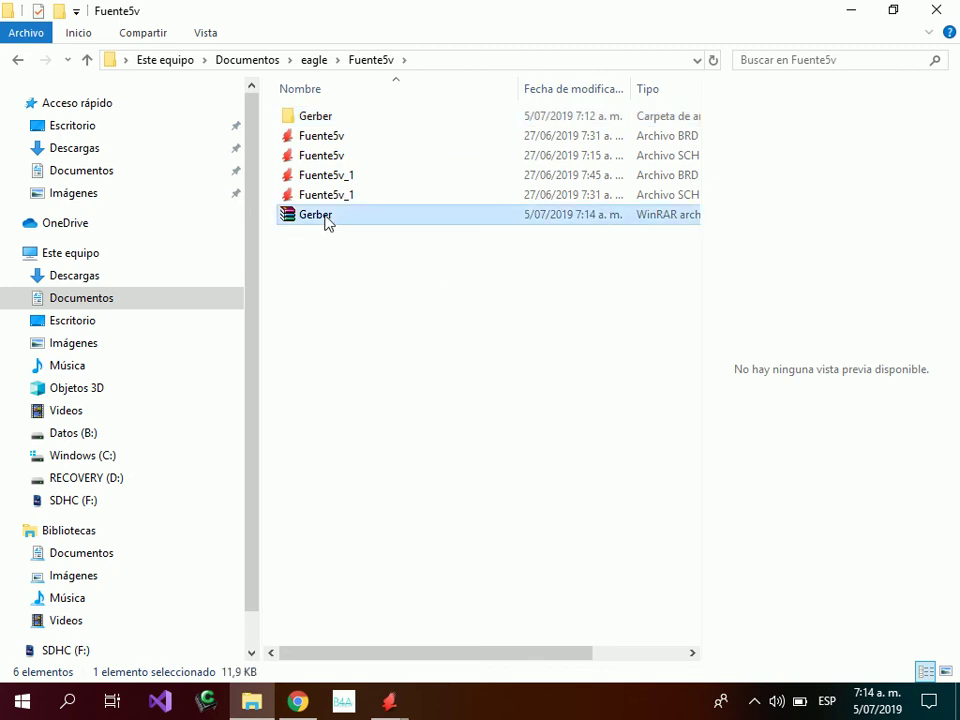
Switch back to the JLCPCB quote page and upload the Gerber archive from Documentos > eagle > Fuente5v
{"action": "key", "text": "alt+Tab"}
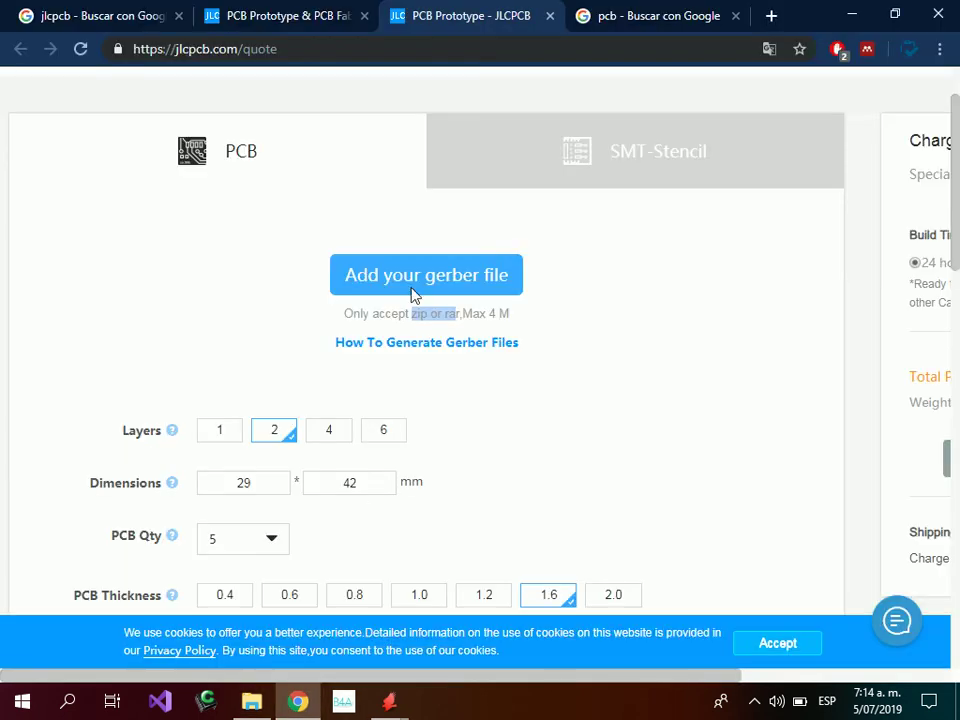
{"action": "left_click", "coordinate": [420, 287]}
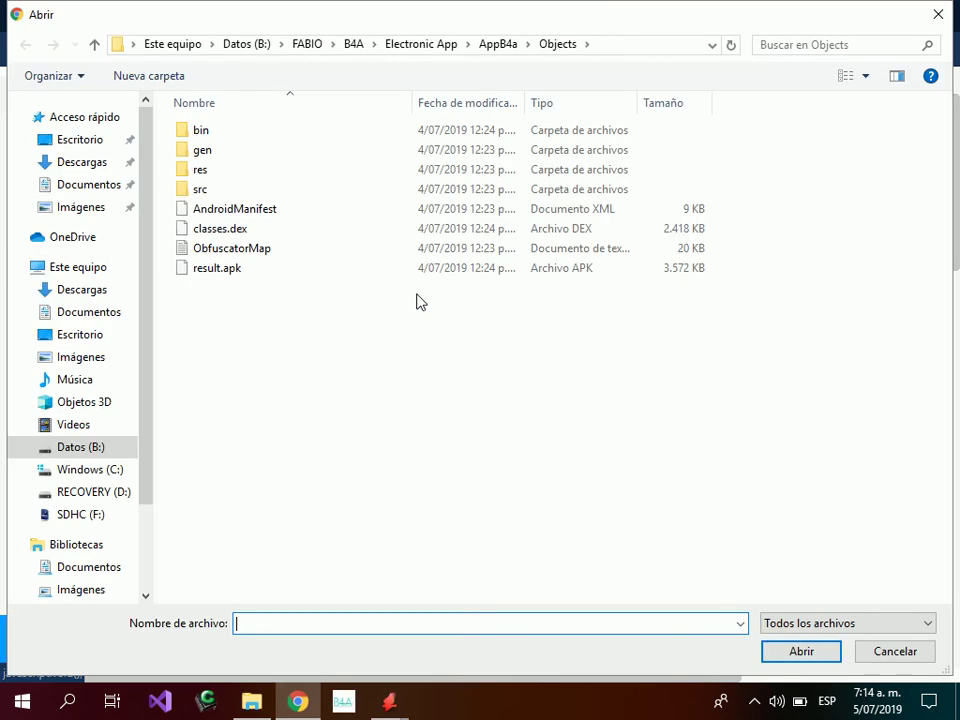
{"action": "left_click", "coordinate": [92, 188]}
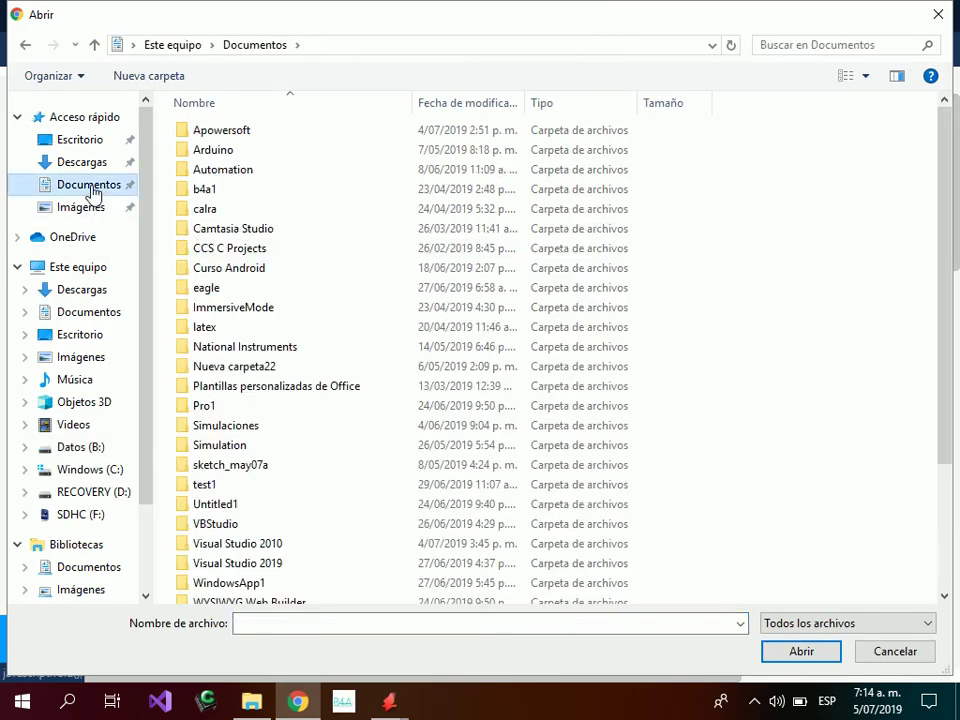
{"action": "left_click", "coordinate": [214, 290]}
{"action": "double_click", "coordinate": [214, 290]}
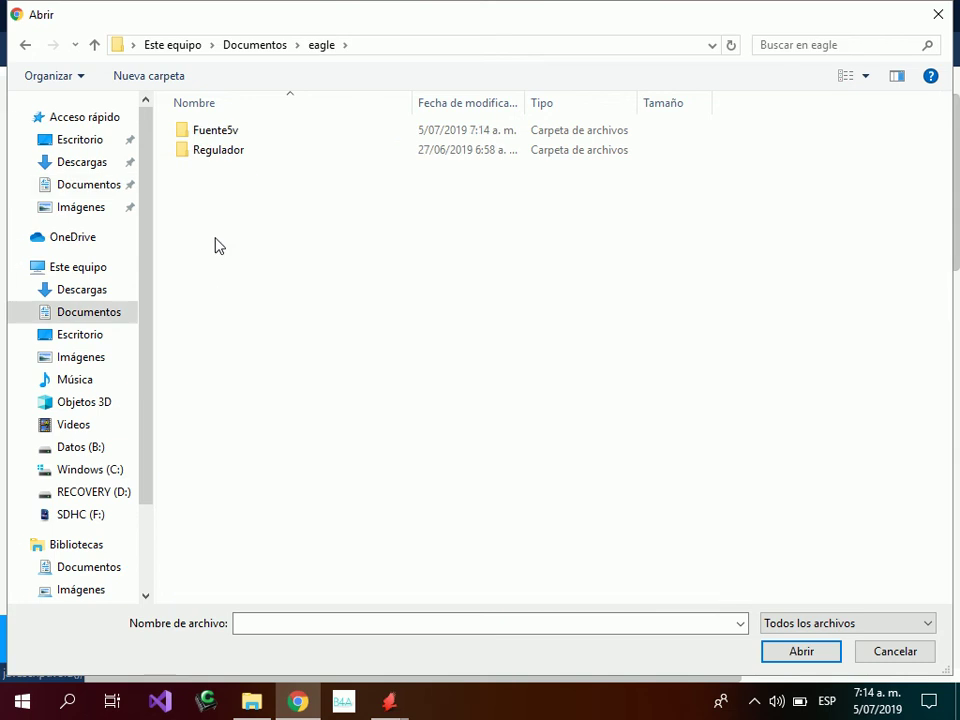
{"action": "left_click", "coordinate": [238, 135]}
{"action": "double_click", "coordinate": [236, 134]}
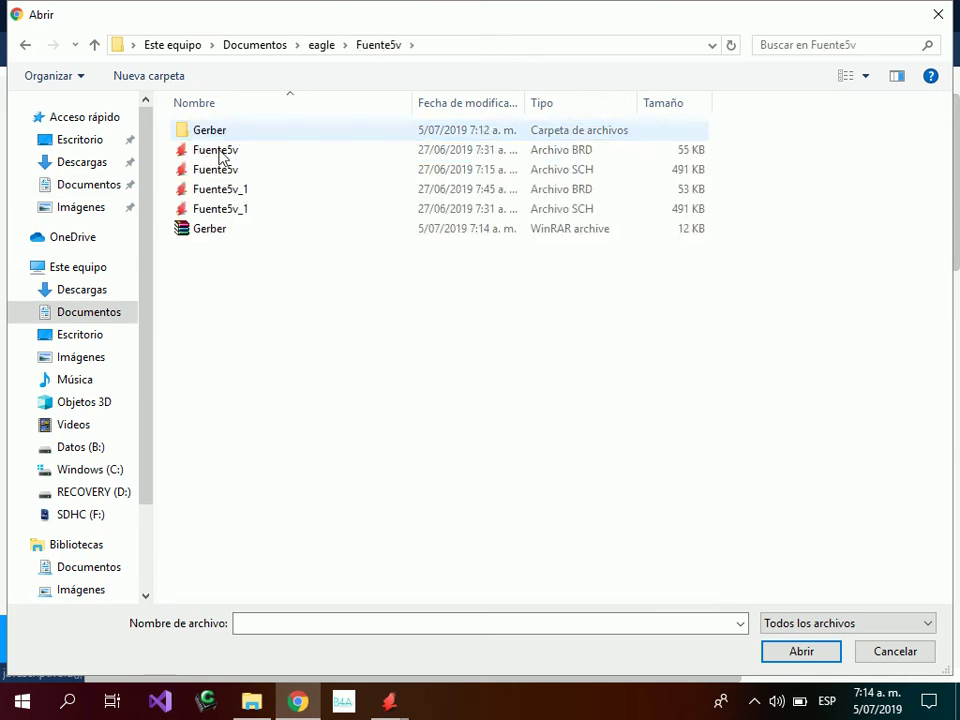
{"action": "double_click", "coordinate": [212, 232]}
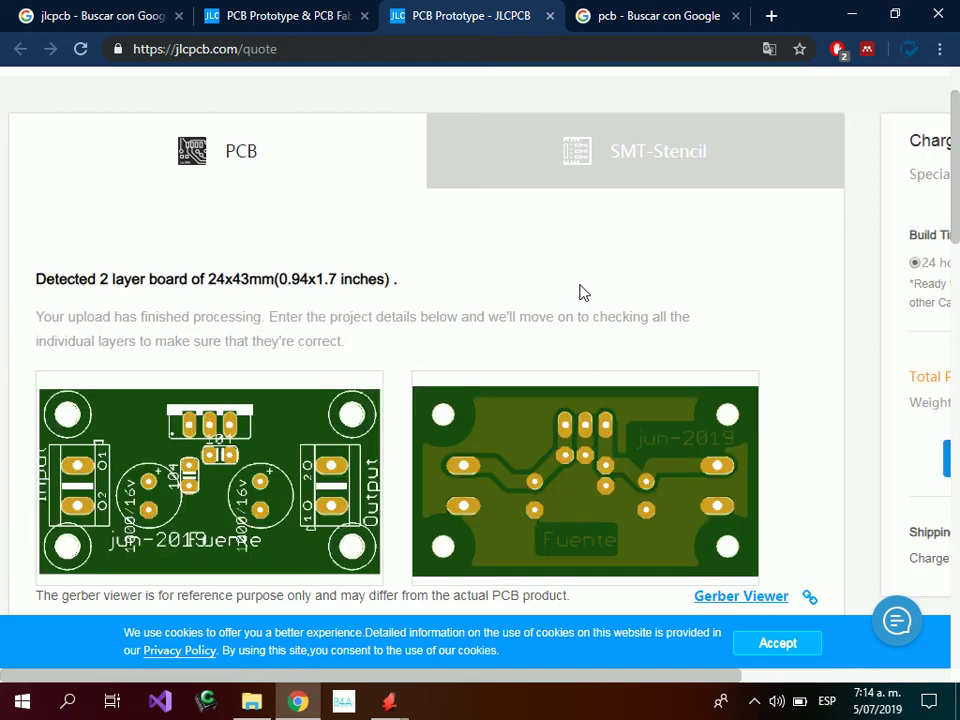
Examine the rendered board previews and the fabrication options on the quote page, from layers and dimensions down to the remark and stencil options
{"action": "scroll", "coordinate": [584, 292], "scroll_direction": "down", "scroll_amount": 3}
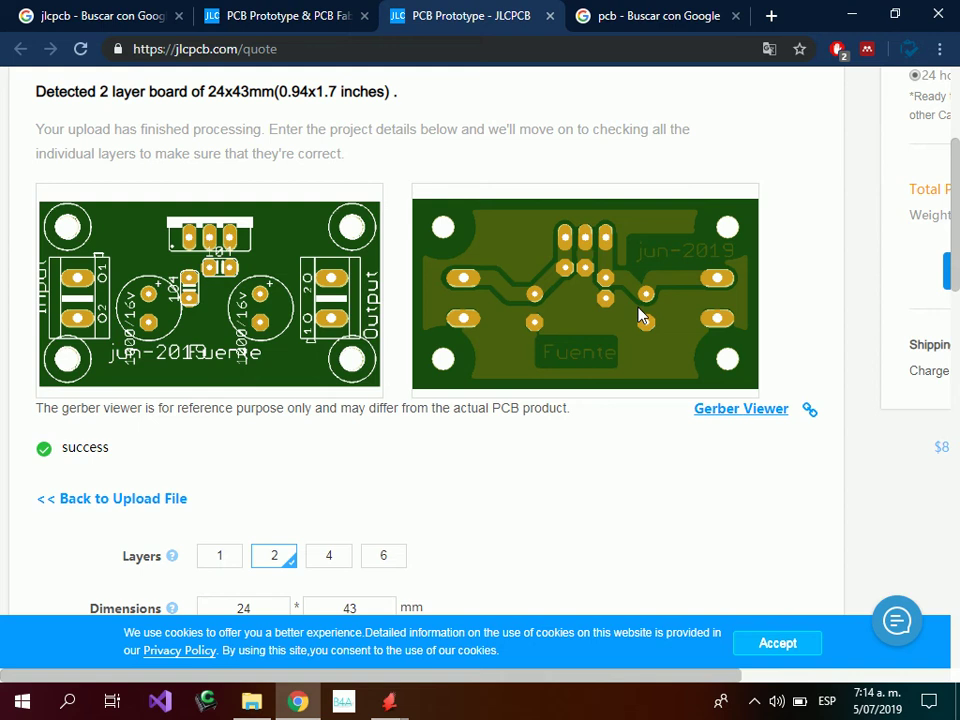
{"action": "scroll", "coordinate": [529, 276], "scroll_direction": "down", "scroll_amount": 4}
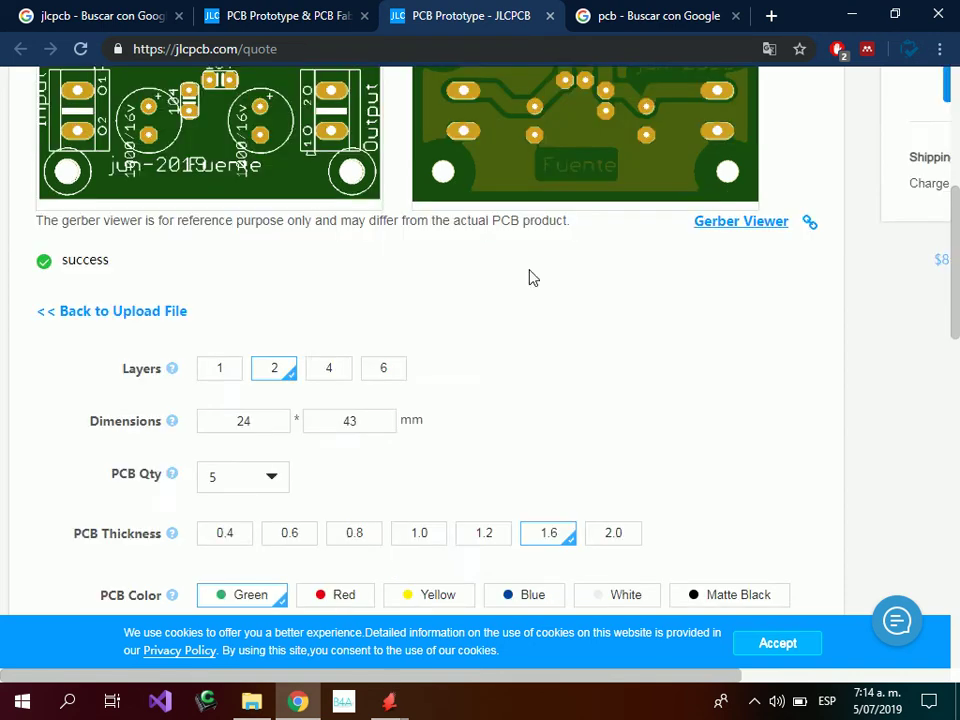
{"action": "scroll", "coordinate": [497, 273], "scroll_direction": "down", "scroll_amount": 1}
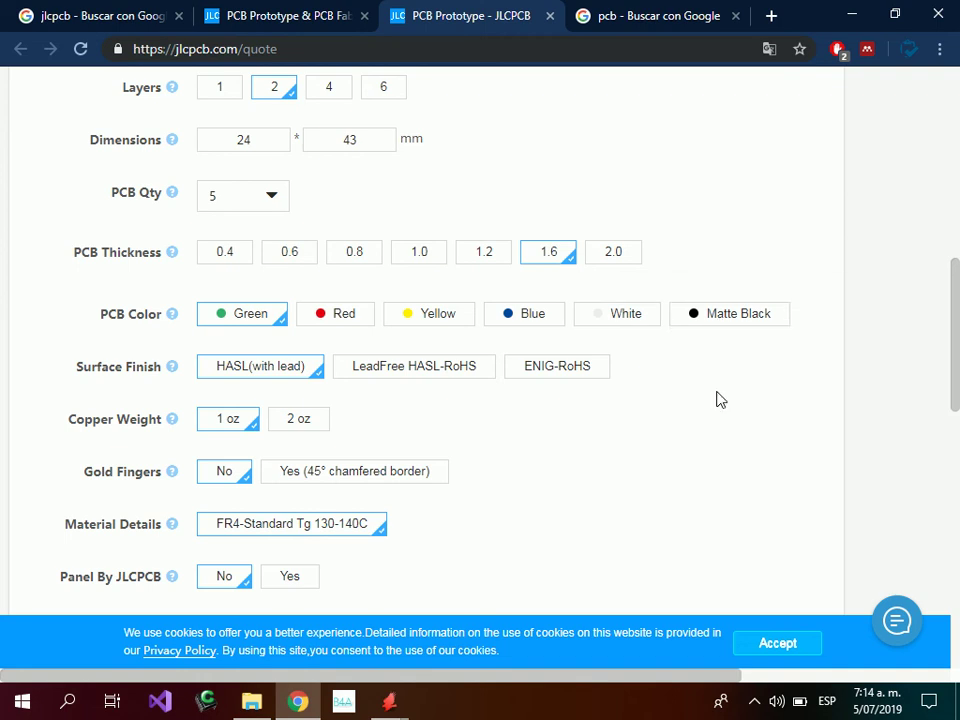
{"action": "scroll", "coordinate": [706, 390], "scroll_direction": "down", "scroll_amount": 1}
{"action": "scroll", "coordinate": [590, 356], "scroll_direction": "up", "scroll_amount": 5}
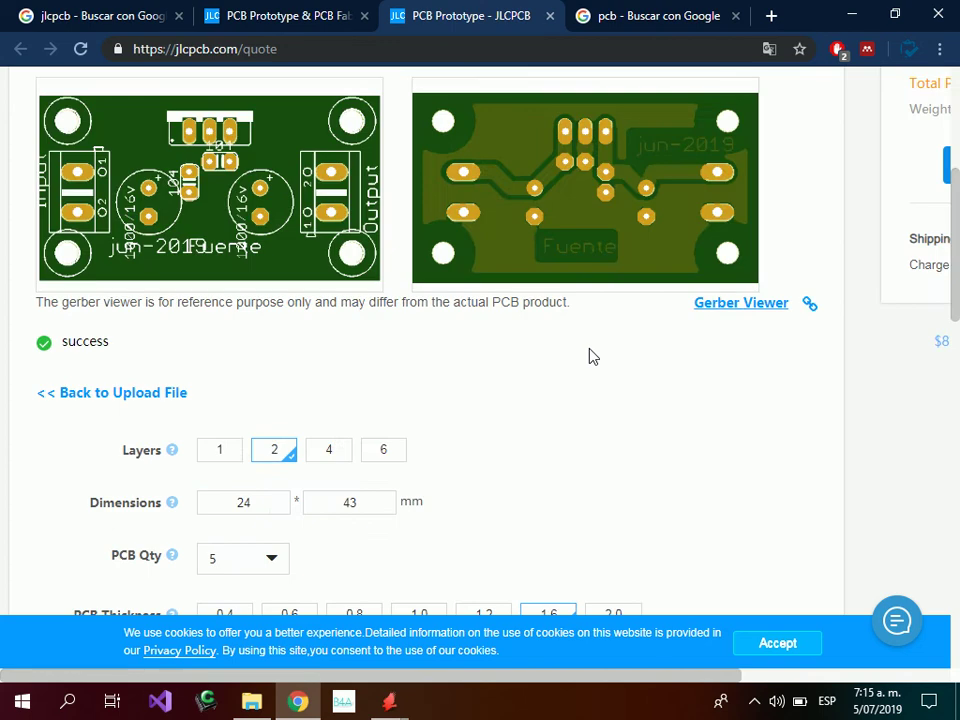
{"action": "scroll", "coordinate": [555, 339], "scroll_direction": "down", "scroll_amount": 4}
{"action": "scroll", "coordinate": [469, 300], "scroll_direction": "down", "scroll_amount": 4}
{"action": "scroll", "coordinate": [469, 300], "scroll_direction": "up", "scroll_amount": 5}
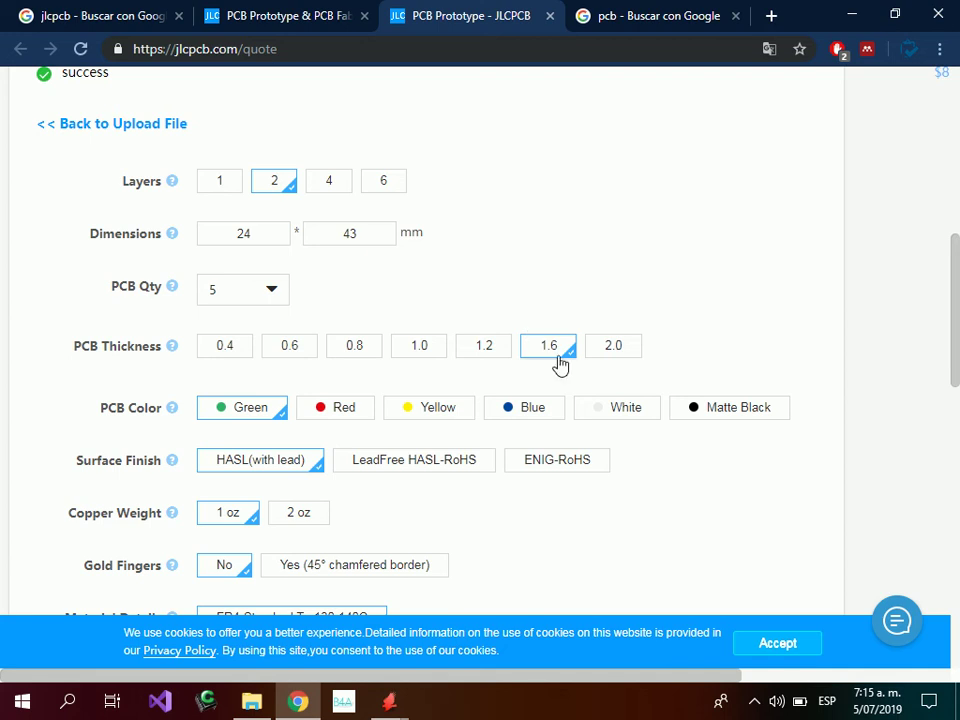
{"action": "scroll", "coordinate": [507, 333], "scroll_direction": "down", "scroll_amount": 2}
{"action": "scroll", "coordinate": [450, 320], "scroll_direction": "down", "scroll_amount": 3}
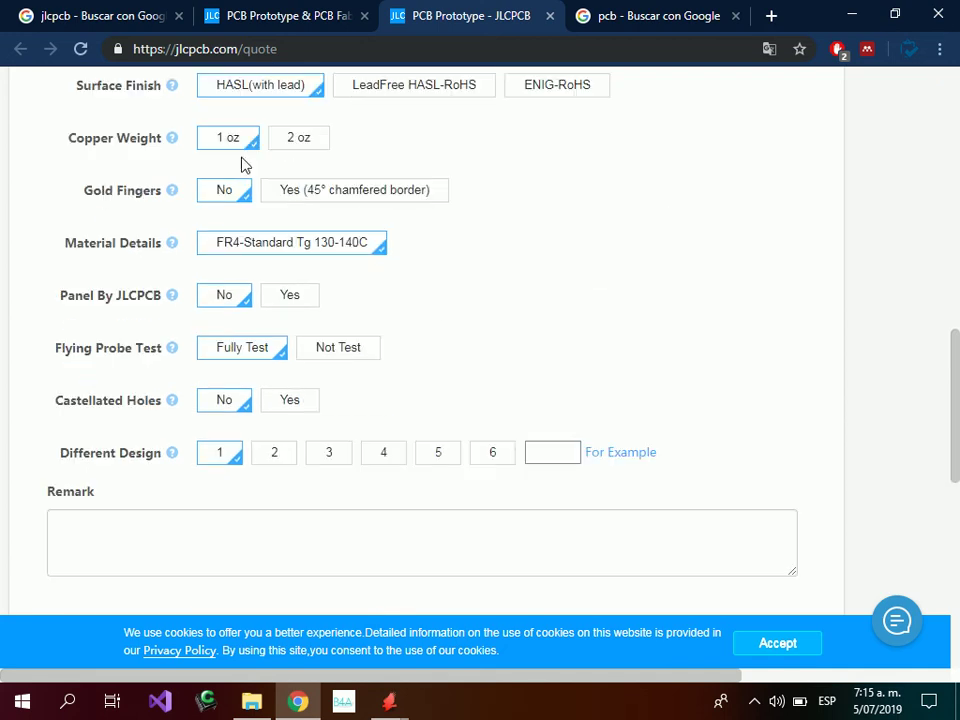
{"action": "scroll", "coordinate": [255, 240], "scroll_direction": "down", "scroll_amount": 1}
{"action": "scroll", "coordinate": [364, 251], "scroll_direction": "down", "scroll_amount": 4}
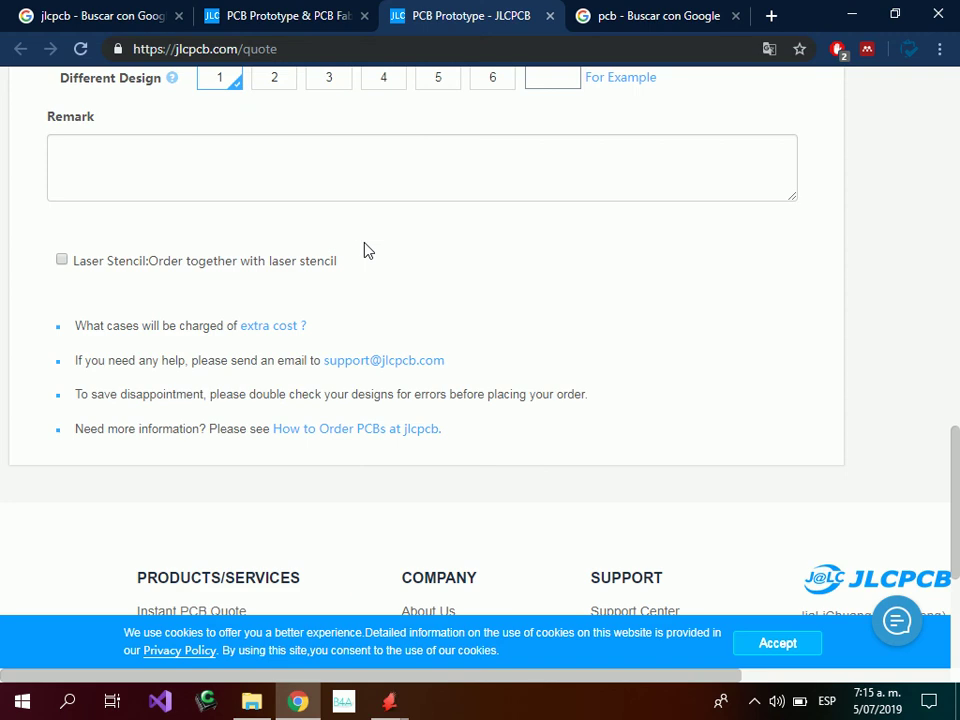
{"action": "scroll", "coordinate": [364, 251], "scroll_direction": "down", "scroll_amount": 4}
{"action": "scroll", "coordinate": [559, 238], "scroll_direction": "up", "scroll_amount": 10}
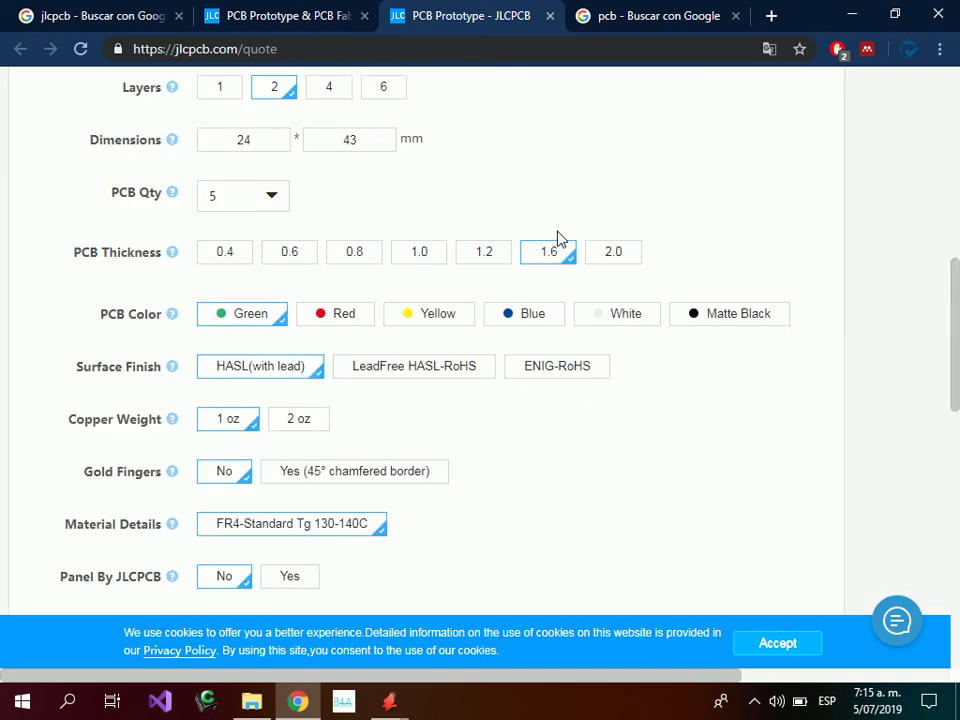
{"action": "scroll", "coordinate": [557, 238], "scroll_direction": "up", "scroll_amount": 6}
{"action": "scroll", "coordinate": [557, 238], "scroll_direction": "down", "scroll_amount": 1}
{"action": "scroll", "coordinate": [561, 240], "scroll_direction": "up", "scroll_amount": 3}
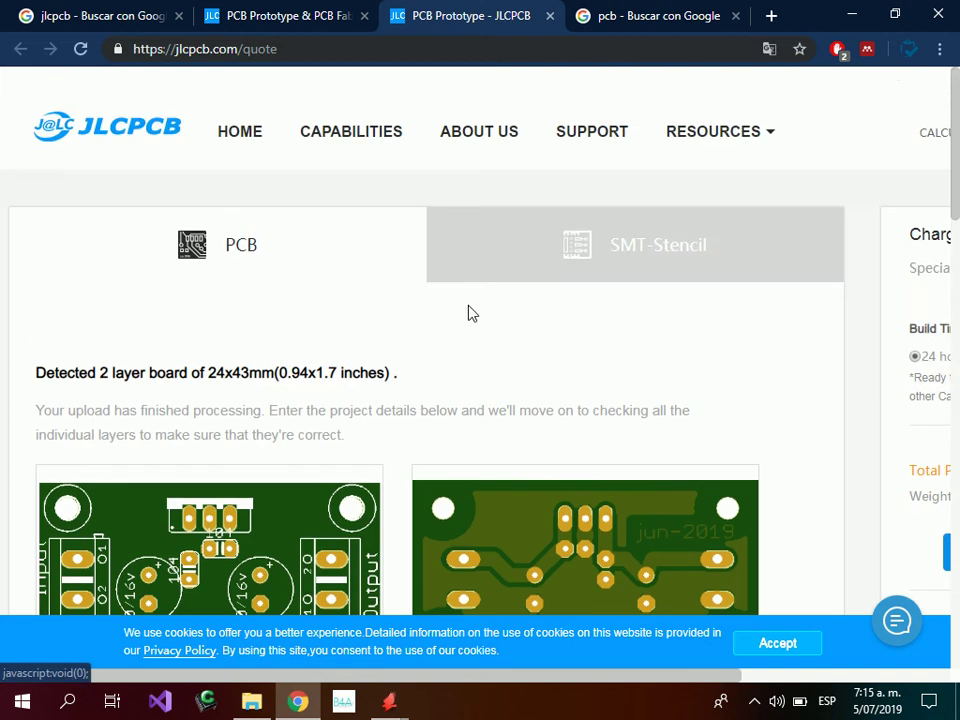
{"action": "scroll", "coordinate": [540, 290], "scroll_direction": "down", "scroll_amount": 5}
{"action": "scroll", "coordinate": [540, 286], "scroll_direction": "down", "scroll_amount": 8}
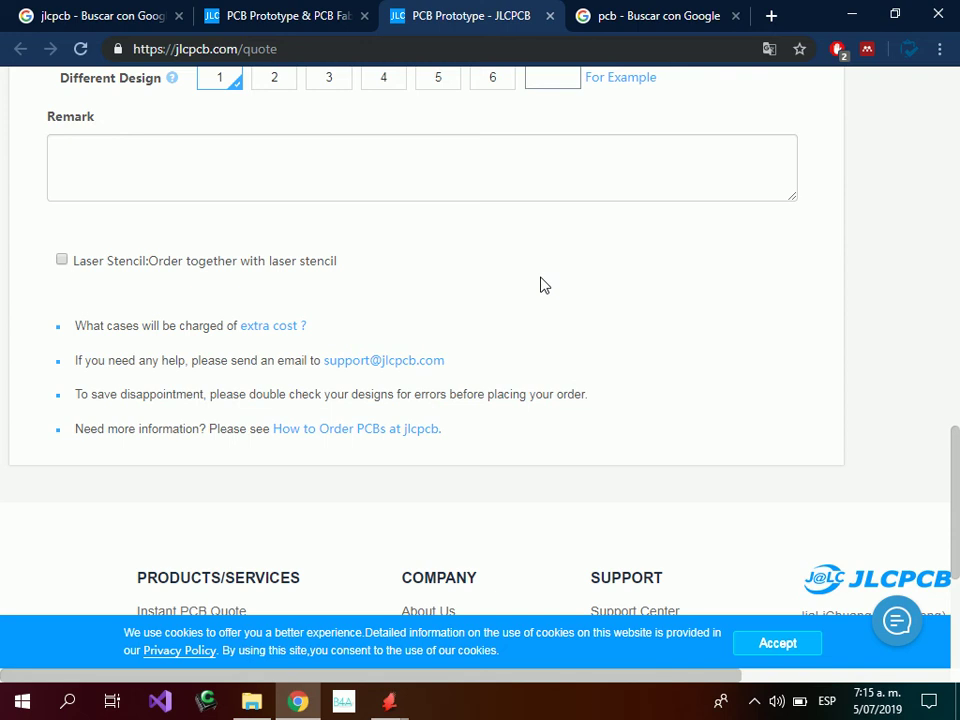
Accept the website's cookie notice and return to the PCB fabrication options
{"action": "scroll", "coordinate": [611, 351], "scroll_direction": "down", "scroll_amount": 3}
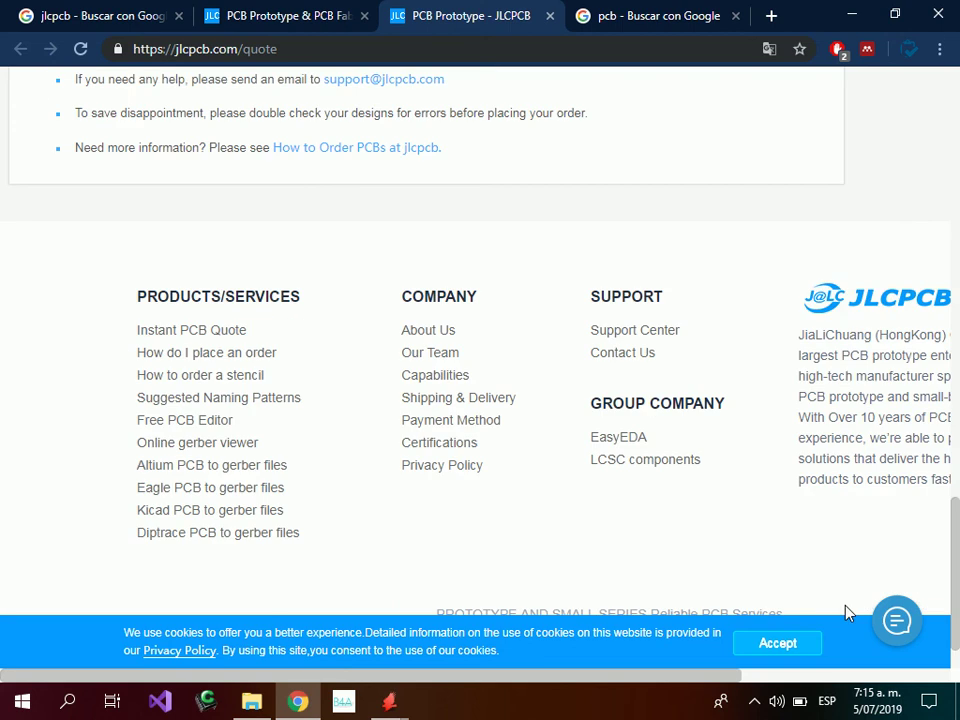
{"action": "left_click", "coordinate": [779, 645]}
{"action": "scroll", "coordinate": [664, 400], "scroll_direction": "up", "scroll_amount": 10}
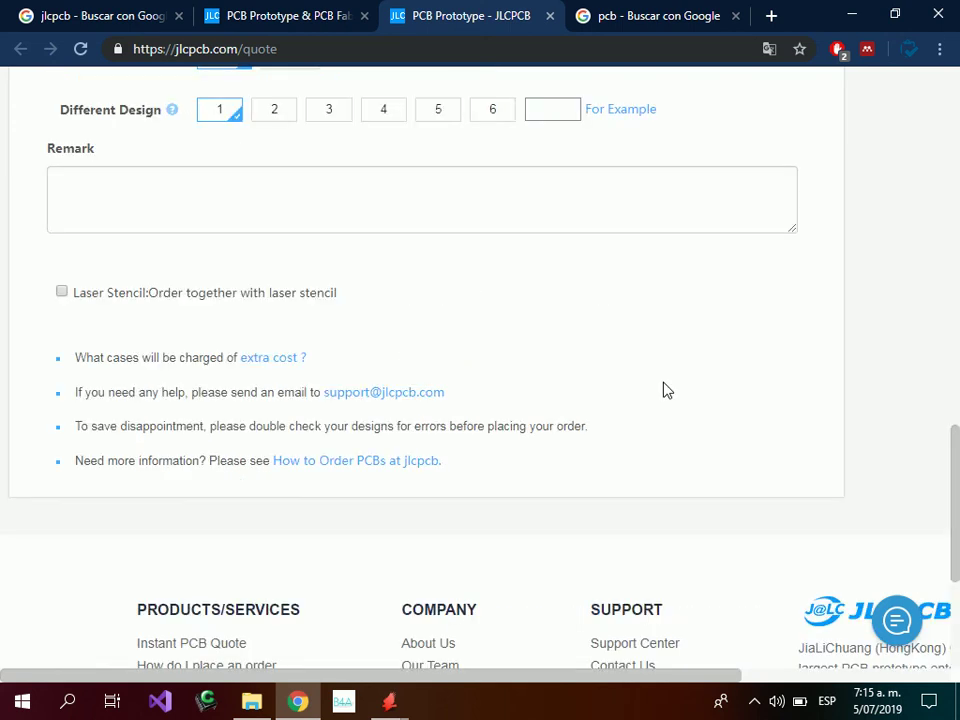
Set the shipping destination for the shipping estimate to Colombia and save it with USD as the currency
{"action": "scroll", "coordinate": [674, 371], "scroll_direction": "up", "scroll_amount": 2}
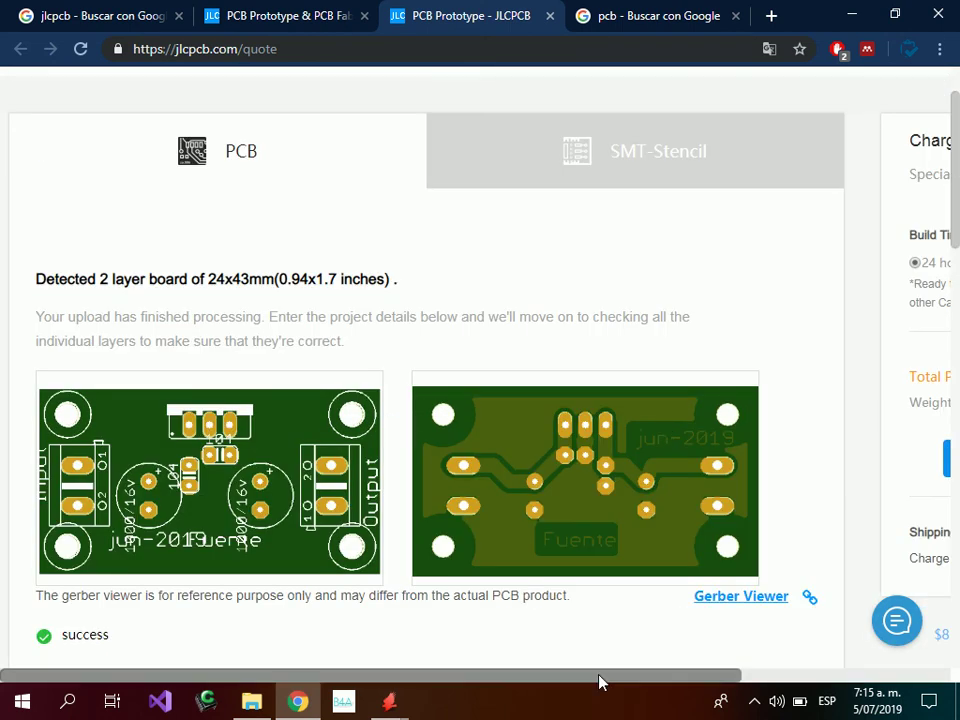
{"action": "left_click_drag", "start_coordinate": [602, 678], "coordinate": [883, 677]}
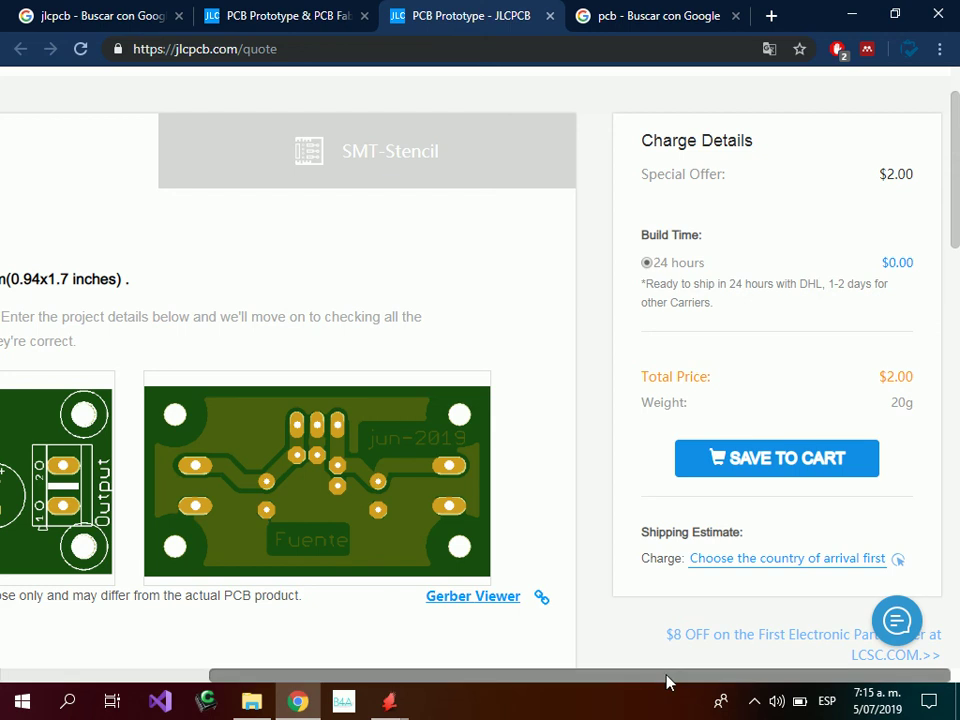
{"action": "left_click_drag", "start_coordinate": [678, 680], "coordinate": [748, 669]}
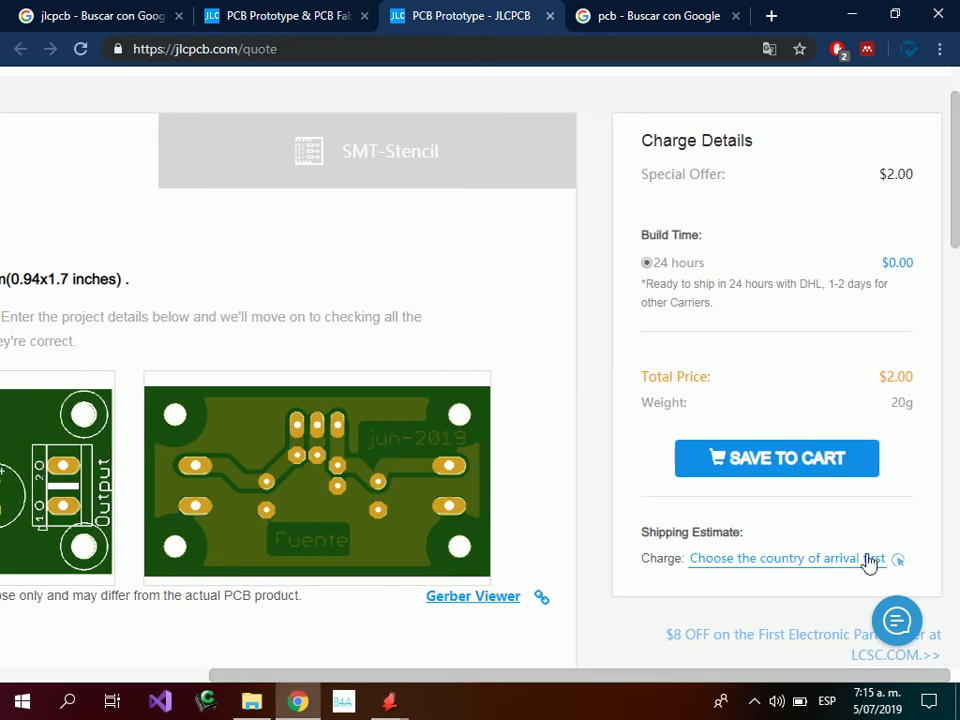
{"action": "left_click", "coordinate": [812, 561]}
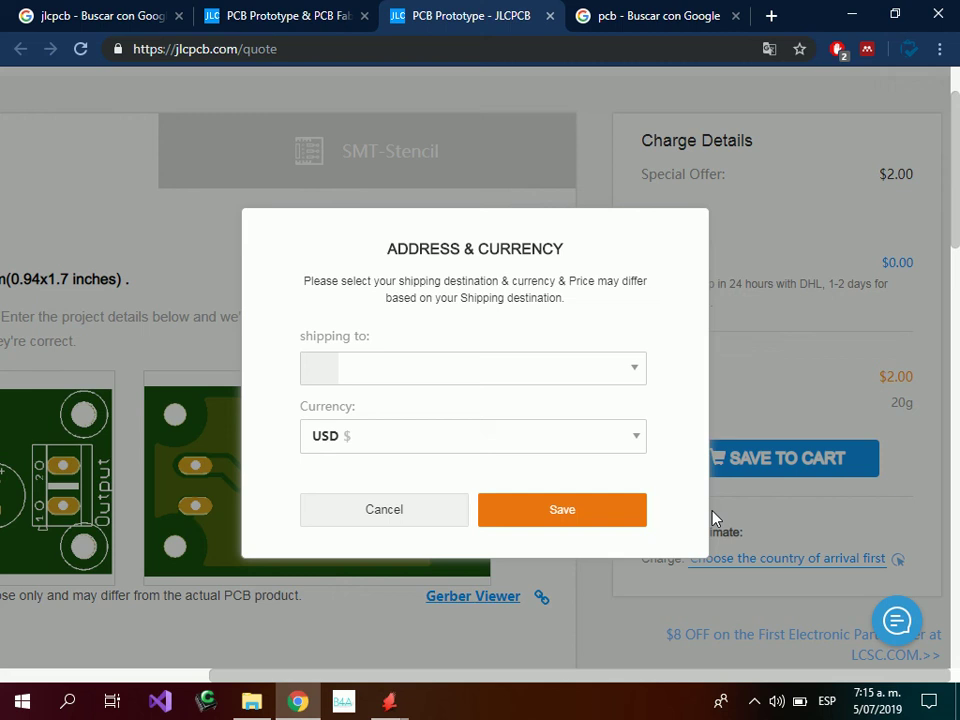
{"action": "left_click", "coordinate": [575, 371]}
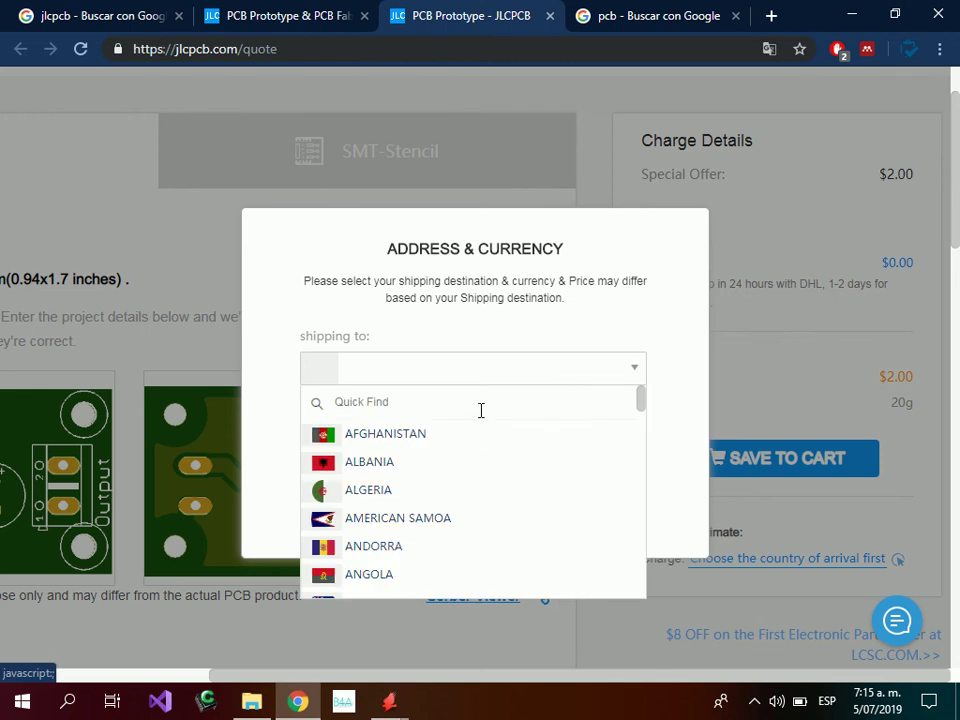
{"action": "scroll", "coordinate": [454, 469], "scroll_direction": "down", "scroll_amount": 7}
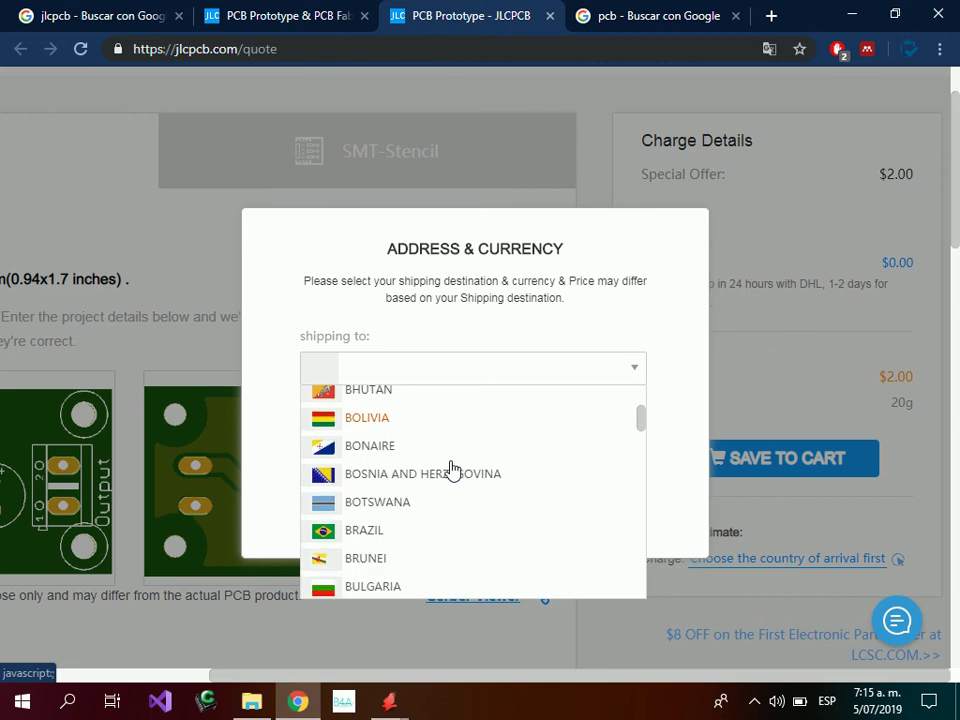
{"action": "scroll", "coordinate": [450, 469], "scroll_direction": "down", "scroll_amount": 5}
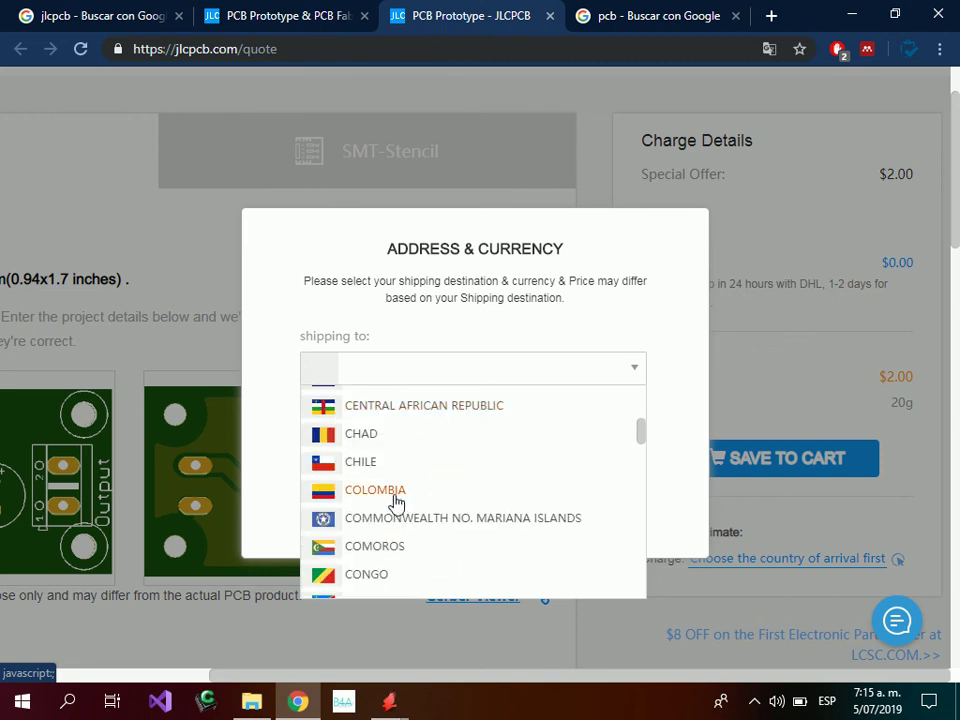
{"action": "left_click", "coordinate": [396, 502]}
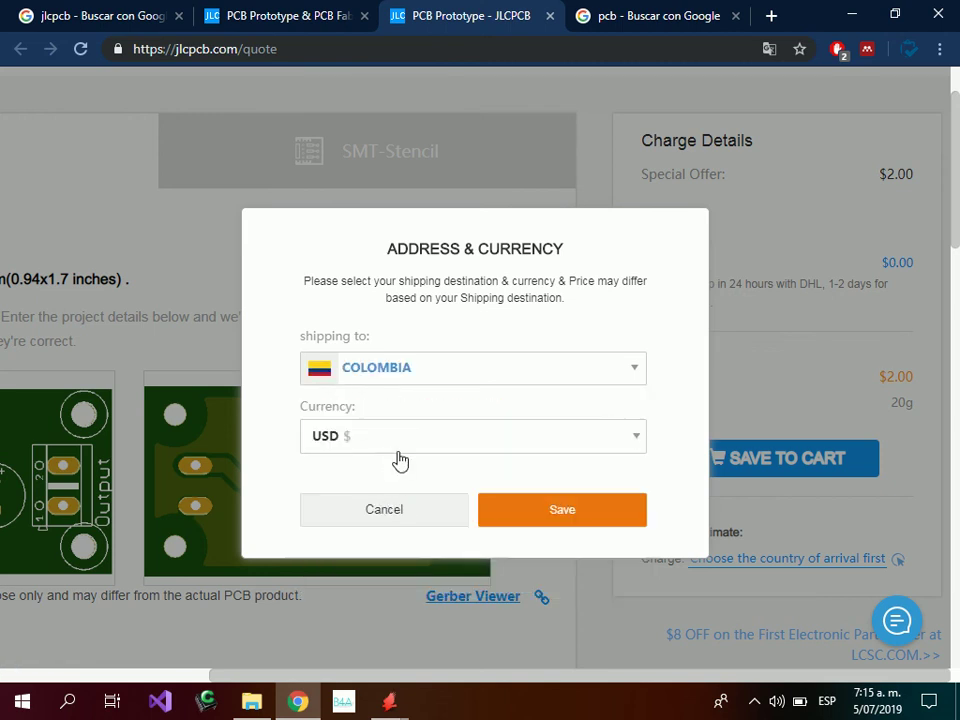
{"action": "left_click", "coordinate": [536, 513]}
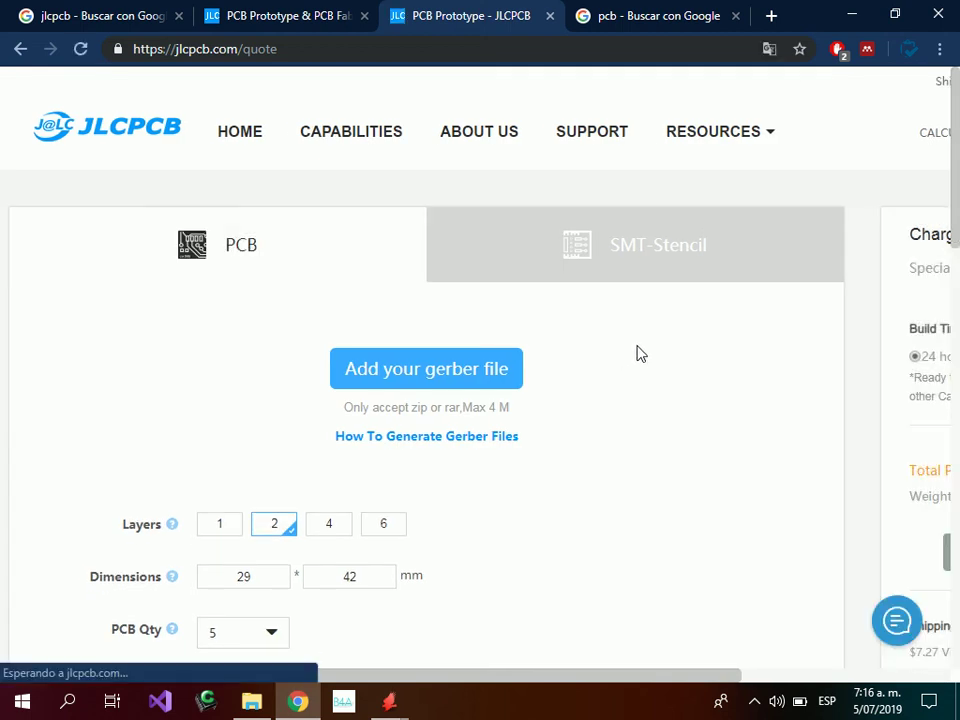
Examine the fabrication options on the reloaded quote page and the shipping estimate in the charge details
{"action": "scroll", "coordinate": [628, 342], "scroll_direction": "down", "scroll_amount": 7}
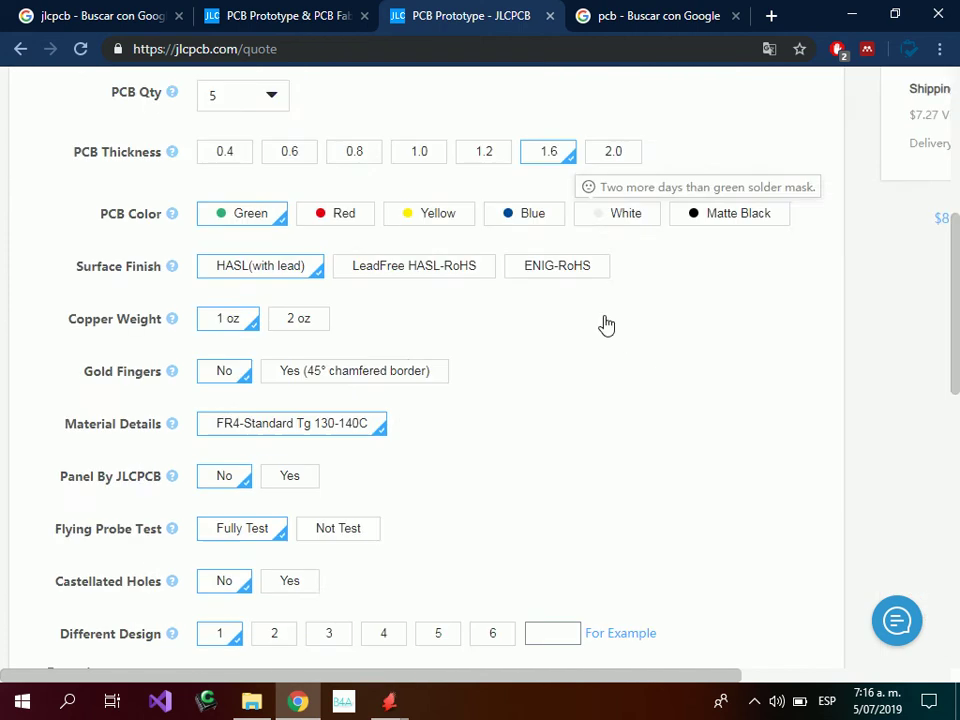
{"action": "scroll", "coordinate": [666, 336], "scroll_direction": "up", "scroll_amount": 8}
{"action": "scroll", "coordinate": [660, 362], "scroll_direction": "down", "scroll_amount": 4}
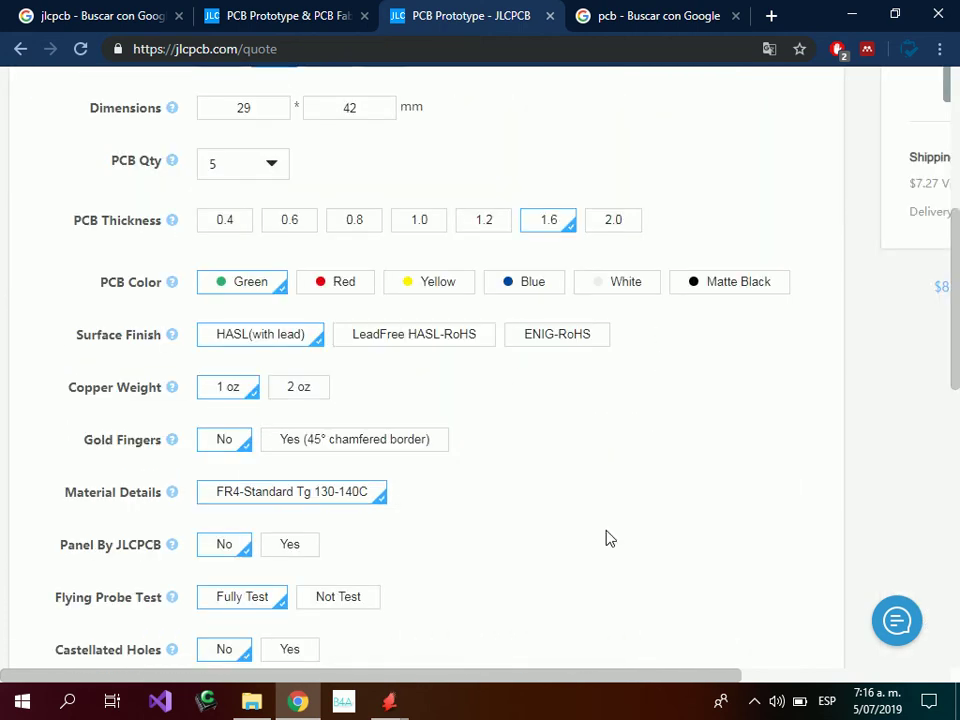
{"action": "left_click_drag", "start_coordinate": [530, 680], "coordinate": [853, 666]}
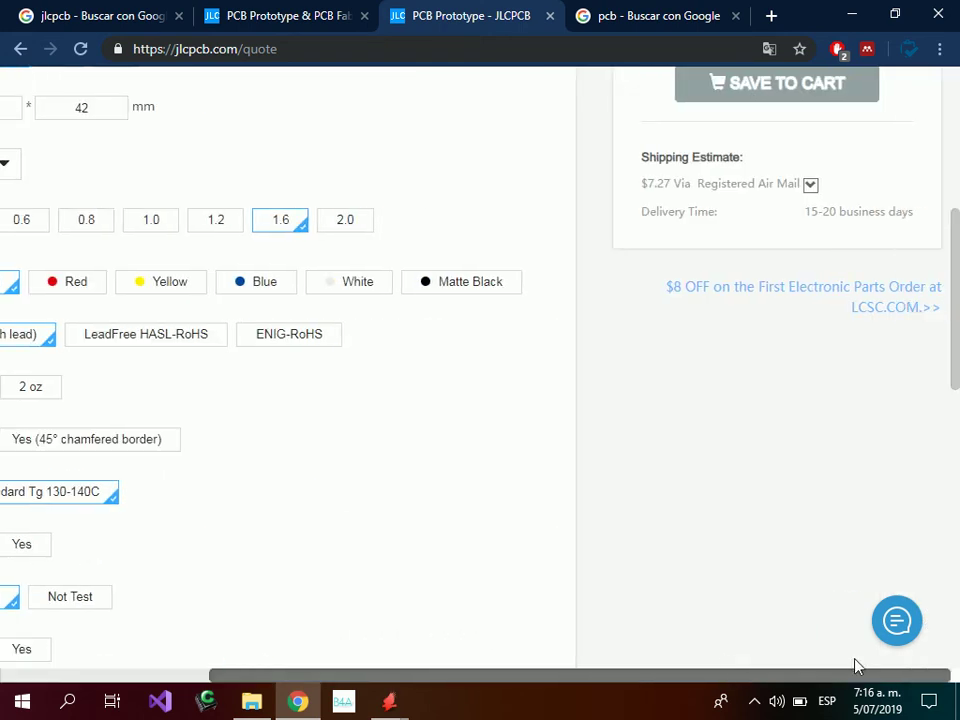
{"action": "scroll", "coordinate": [808, 487], "scroll_direction": "up", "scroll_amount": 2}
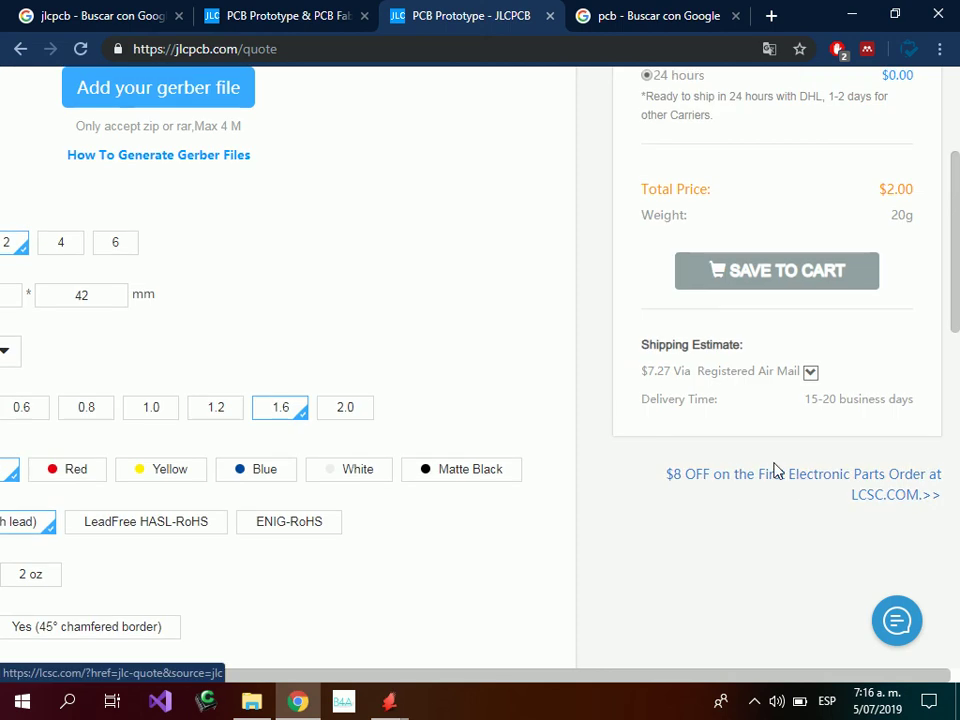
{"action": "scroll", "coordinate": [668, 425], "scroll_direction": "up", "scroll_amount": 1}
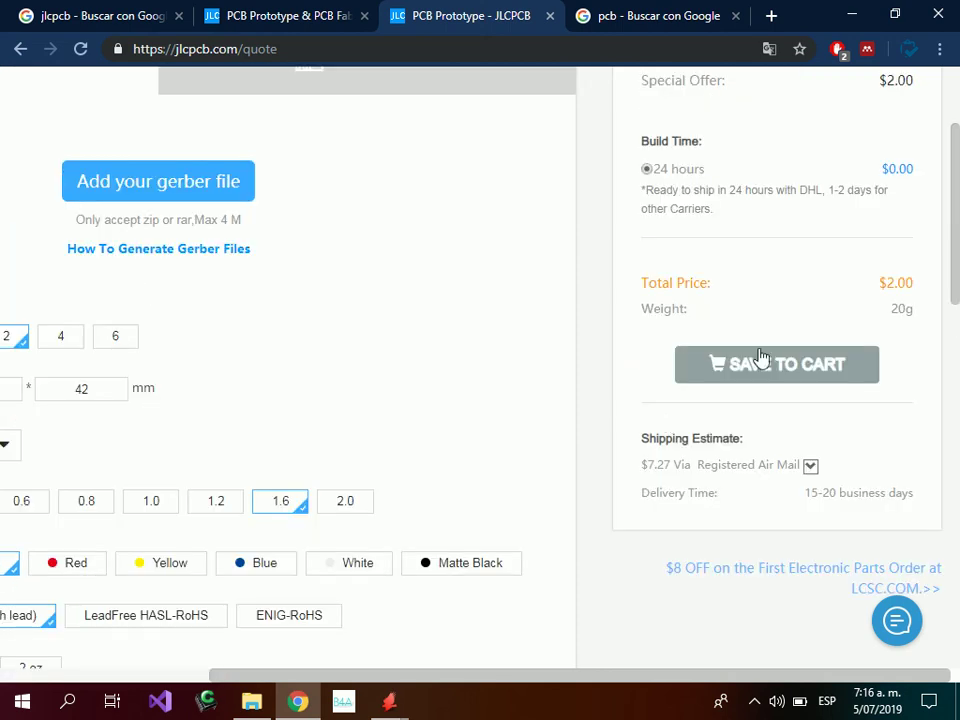
{"action": "scroll", "coordinate": [424, 314], "scroll_direction": "up", "scroll_amount": 1}
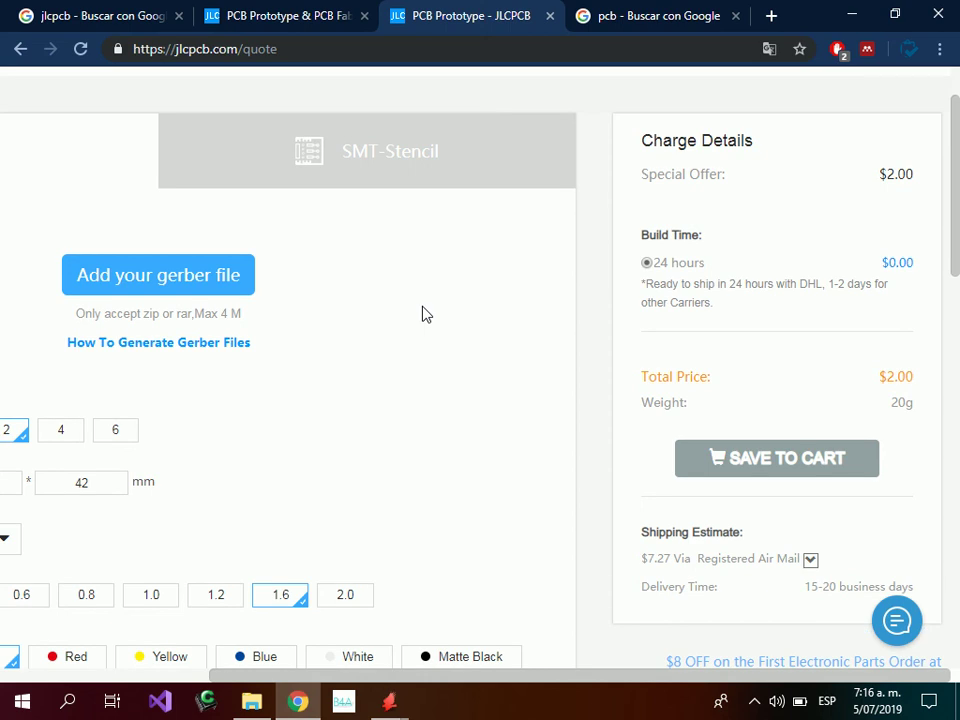
Upload the Gerber archive from the Fuente5v folder again, try to save the board to the cart, and look over the login page
{"action": "left_click", "coordinate": [180, 280]}
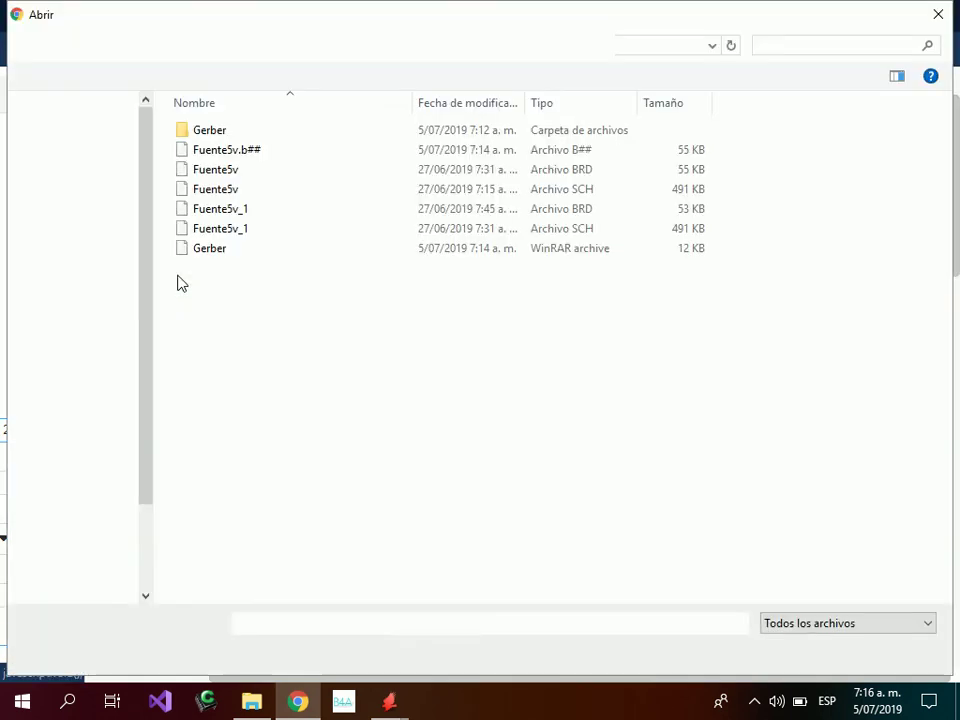
{"action": "double_click", "coordinate": [225, 247]}
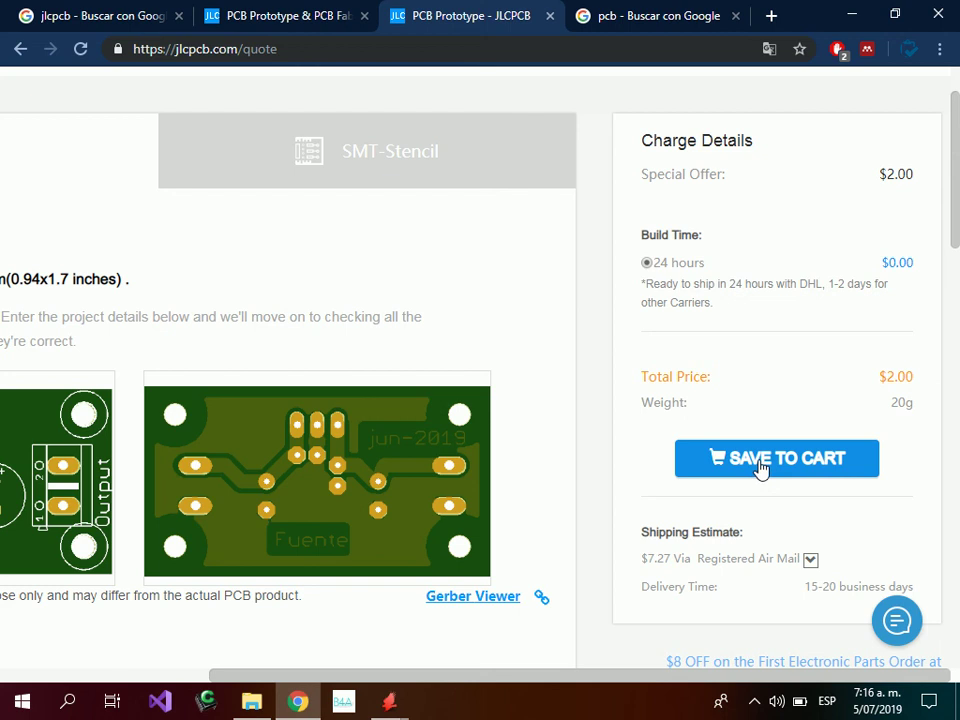
{"action": "left_click", "coordinate": [760, 462]}
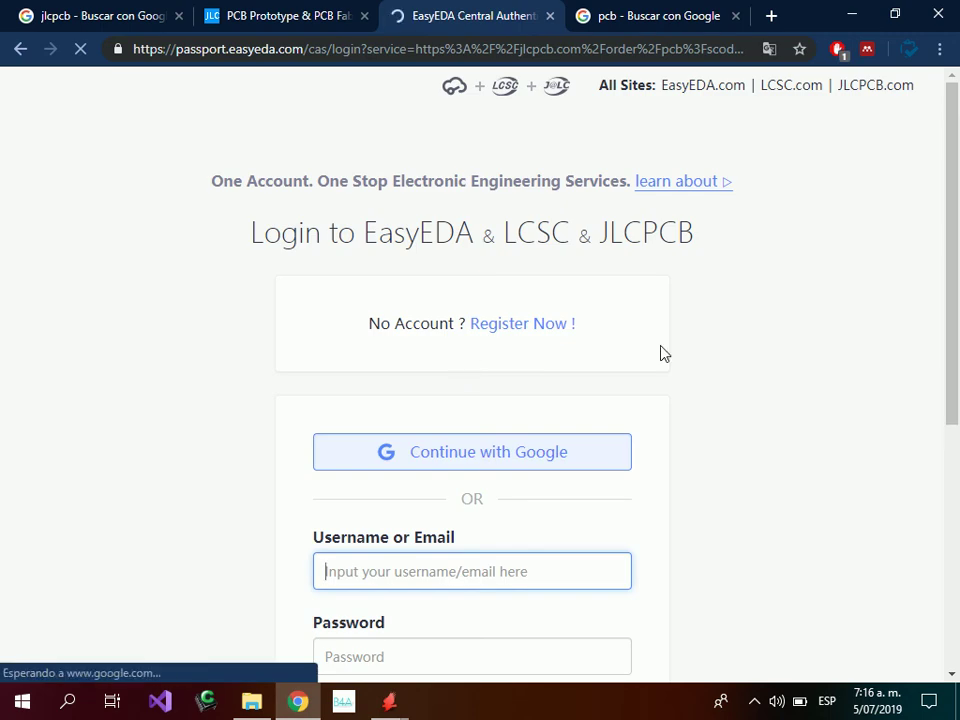
{"action": "scroll", "coordinate": [660, 353], "scroll_direction": "down", "scroll_amount": 3}
{"action": "scroll", "coordinate": [660, 353], "scroll_direction": "down", "scroll_amount": 2}
{"action": "scroll", "coordinate": [660, 353], "scroll_direction": "up", "scroll_amount": 5}
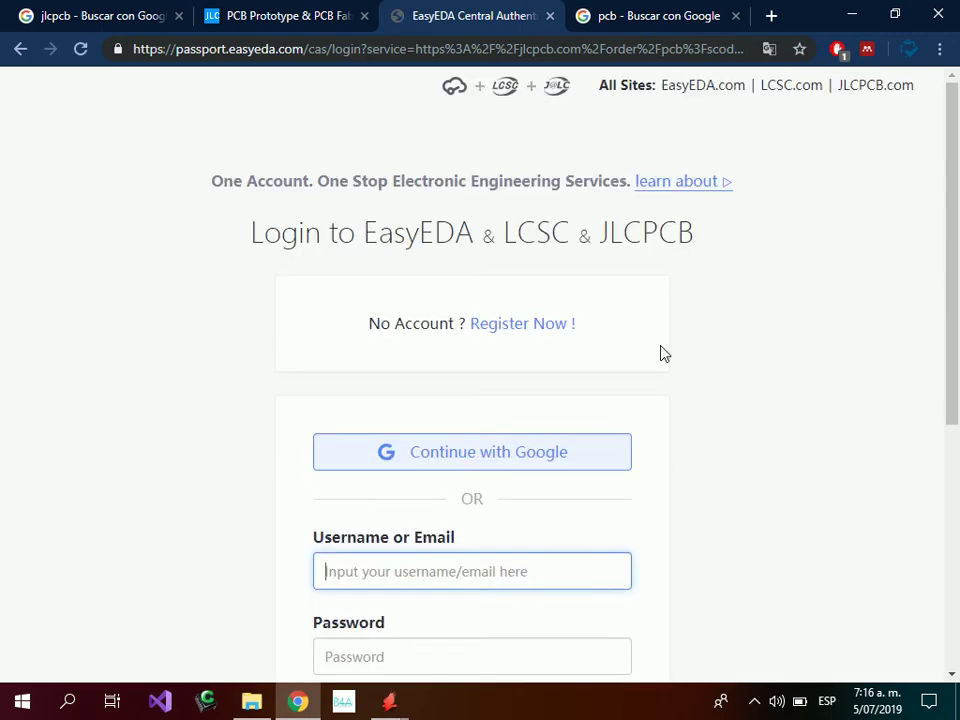
Leave the login page, close that quote tab and open a new quote from the JLCPCB home page
{"action": "left_click", "coordinate": [20, 48]}
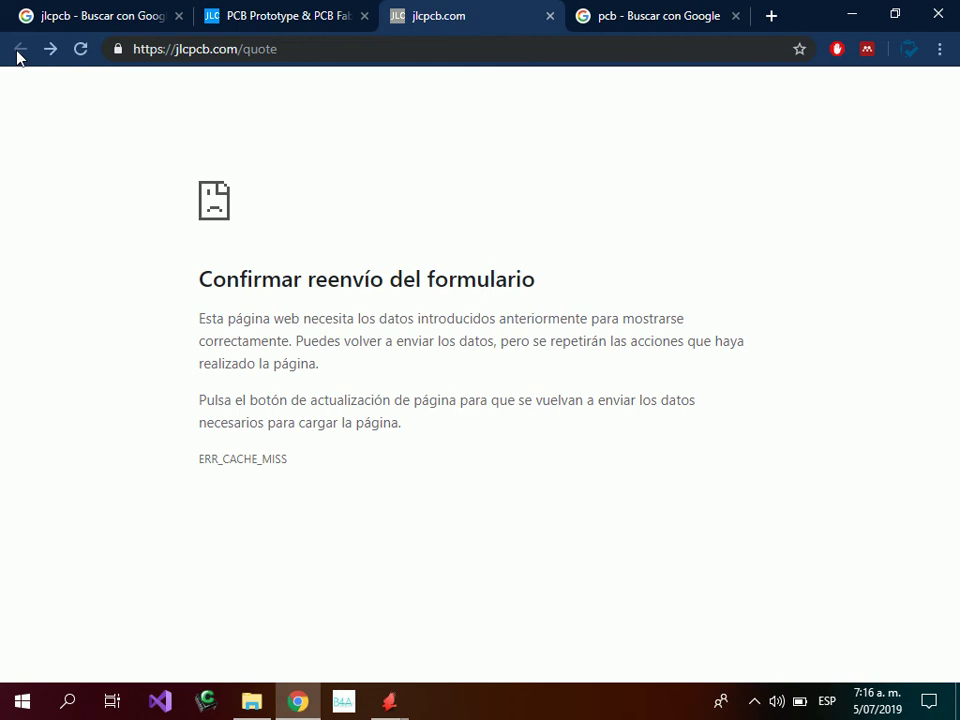
{"action": "left_click", "coordinate": [250, 18]}
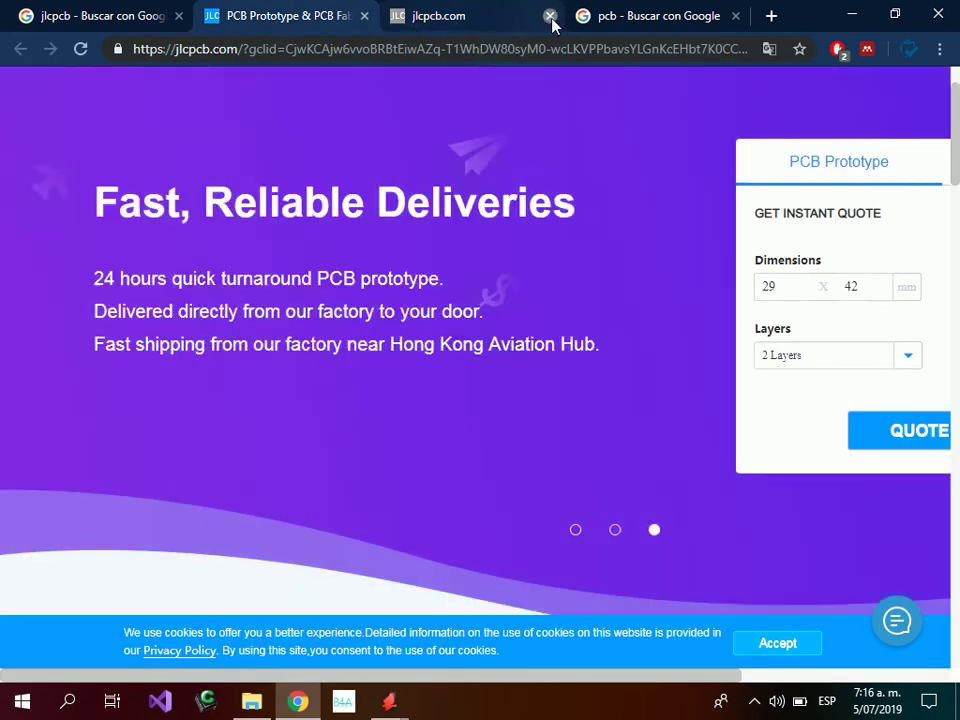
{"action": "left_click", "coordinate": [550, 16]}
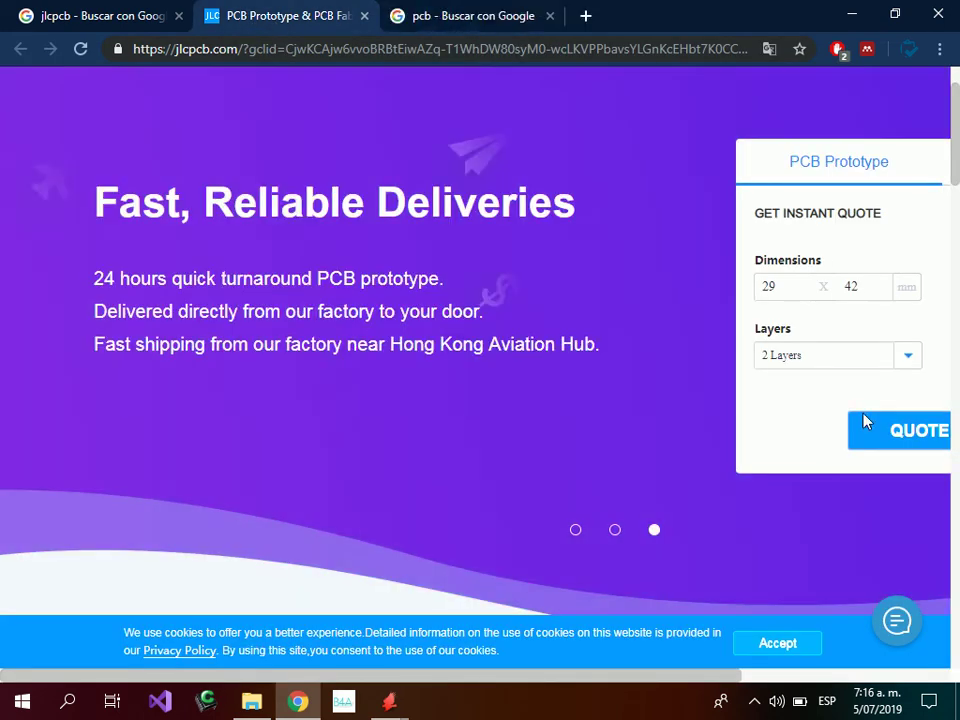
{"action": "left_click", "coordinate": [866, 422]}
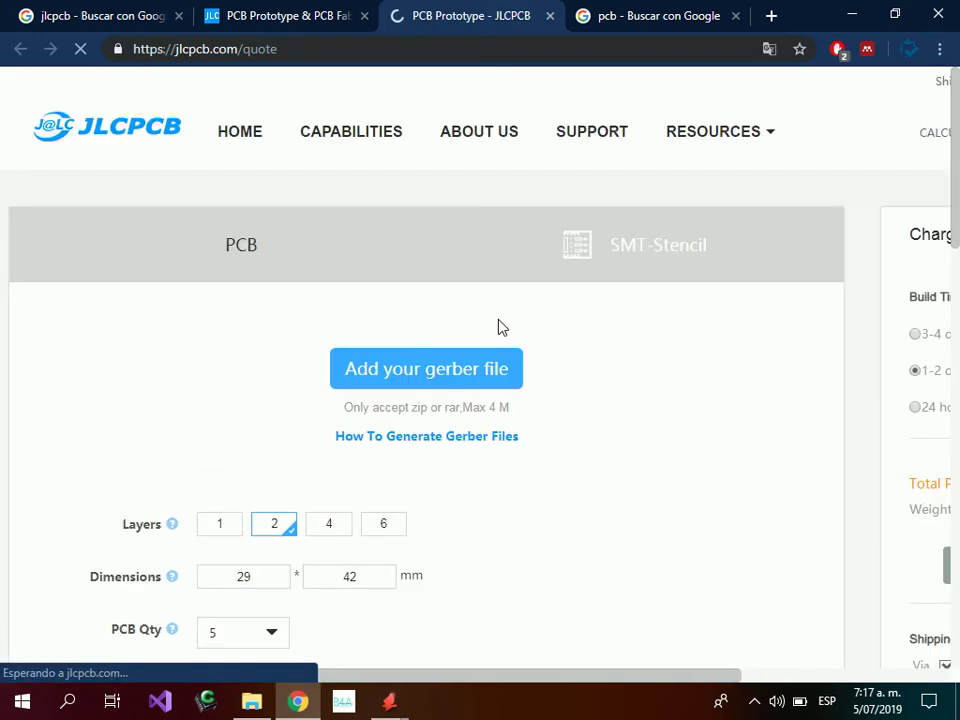
Upload the Gerber WinRAR archive from Documentos > eagle > Fuente5v to the new quote
{"action": "left_click_drag", "start_coordinate": [424, 678], "coordinate": [624, 665]}
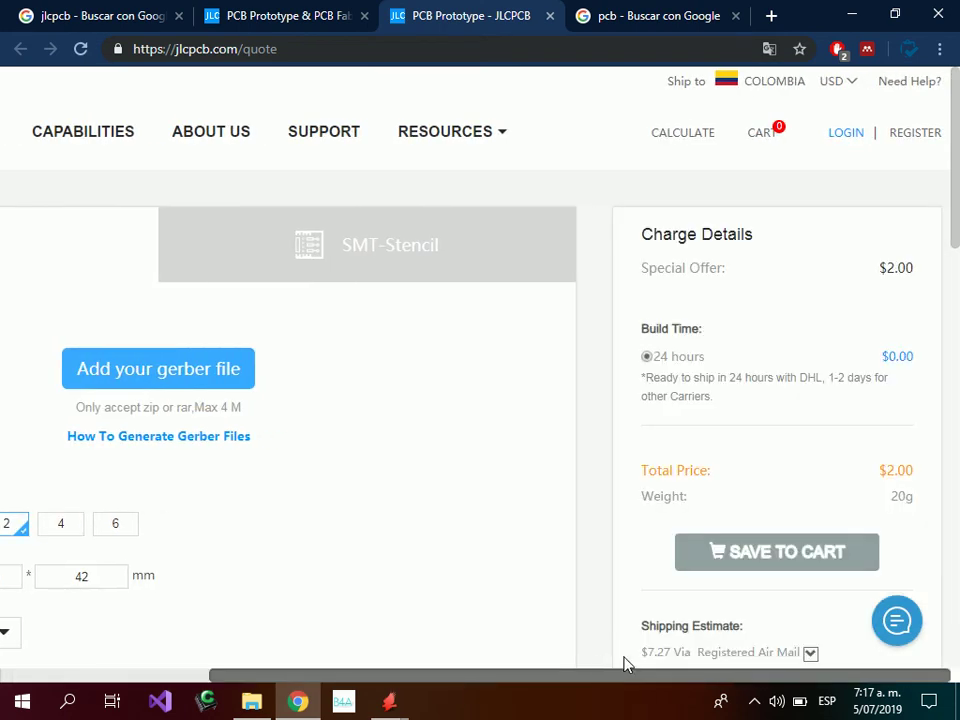
{"action": "scroll", "coordinate": [560, 465], "scroll_direction": "down", "scroll_amount": 1}
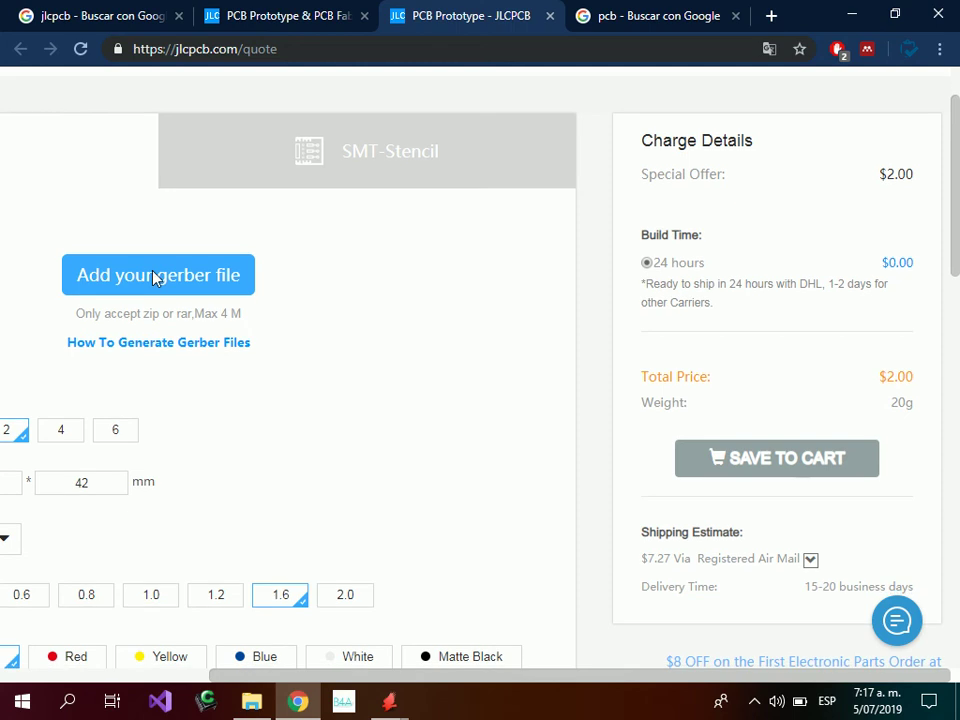
{"action": "left_click", "coordinate": [160, 276]}
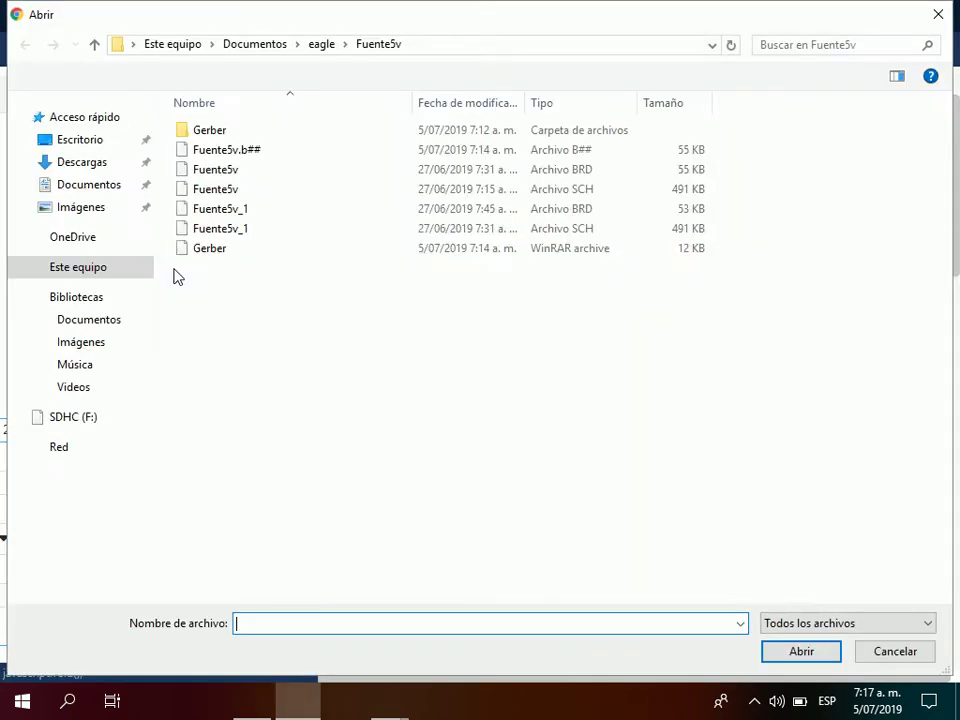
{"action": "double_click", "coordinate": [199, 250]}
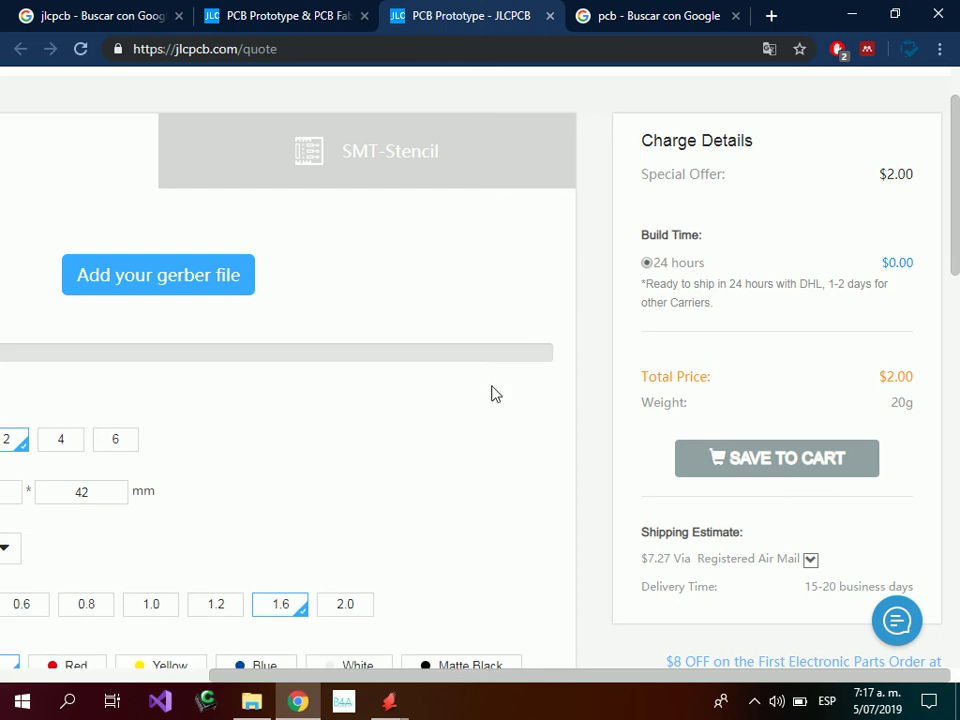
Examine the new quote's fabrication options, PCB quantity, board previews, shipping estimate and total price
{"action": "left_click_drag", "start_coordinate": [529, 683], "coordinate": [320, 686]}
{"action": "scroll", "coordinate": [314, 405], "scroll_direction": "down", "scroll_amount": 6}
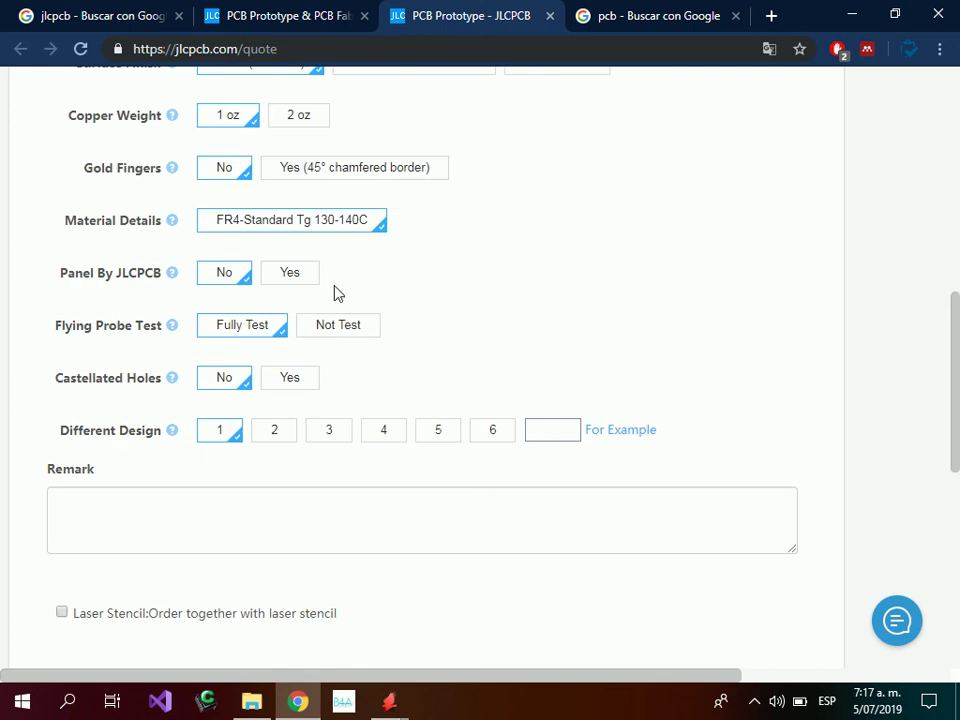
{"action": "scroll", "coordinate": [313, 298], "scroll_direction": "up", "scroll_amount": 3}
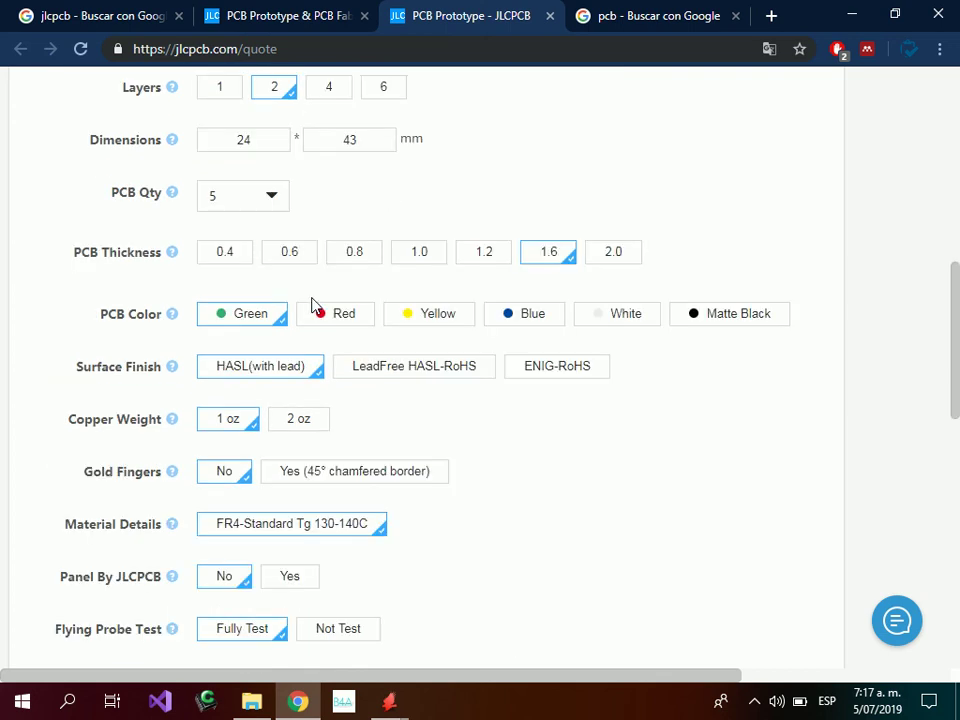
{"action": "scroll", "coordinate": [311, 305], "scroll_direction": "up", "scroll_amount": 2}
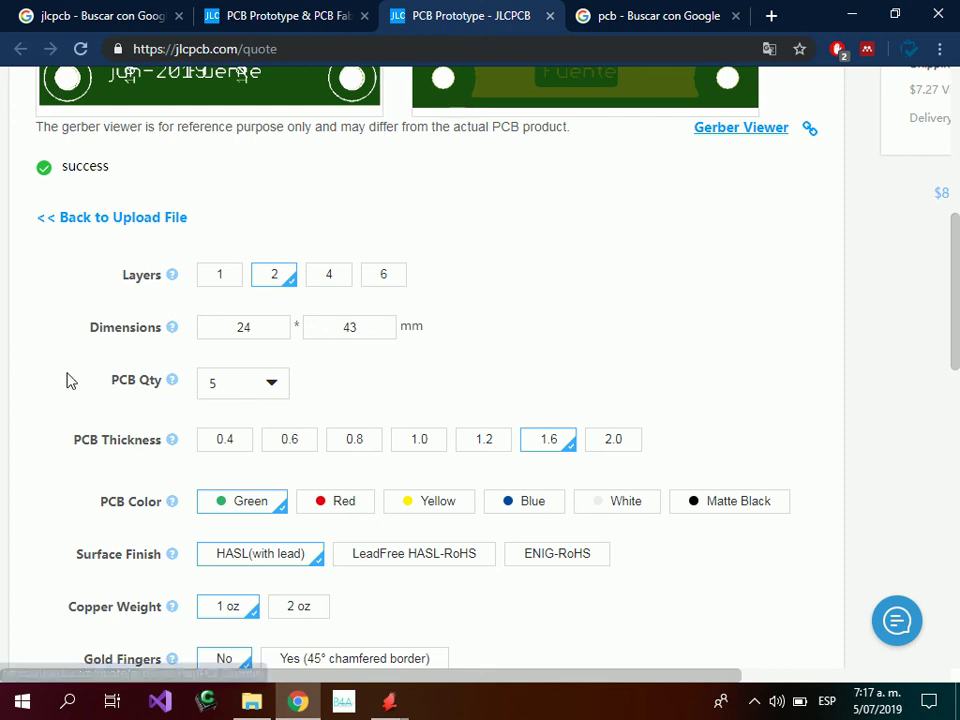
{"action": "left_click_drag", "start_coordinate": [70, 380], "coordinate": [332, 399]}
{"action": "scroll", "coordinate": [658, 261], "scroll_direction": "up", "scroll_amount": 4}
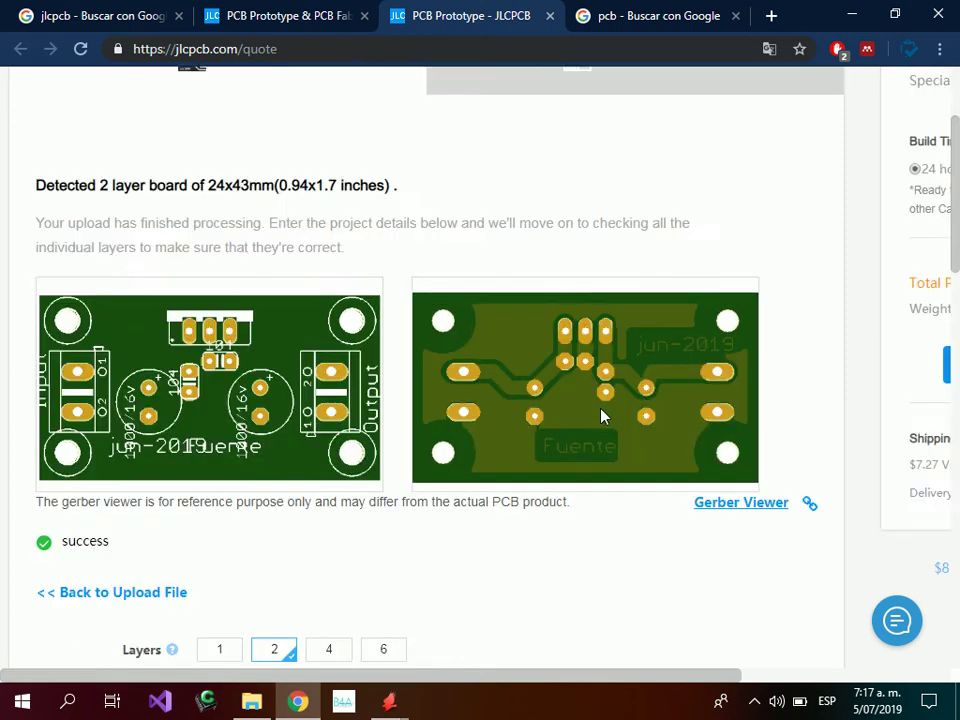
{"action": "scroll", "coordinate": [603, 416], "scroll_direction": "down", "scroll_amount": 2}
{"action": "left_click_drag", "start_coordinate": [542, 674], "coordinate": [816, 664]}
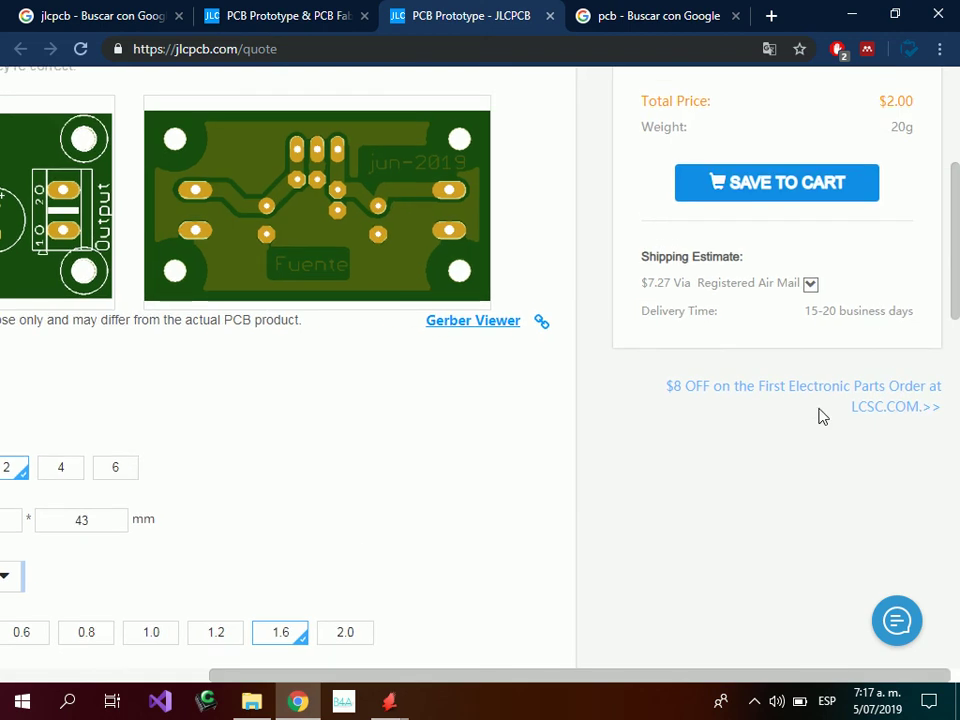
{"action": "scroll", "coordinate": [821, 416], "scroll_direction": "up", "scroll_amount": 2}
{"action": "left_click_drag", "start_coordinate": [881, 282], "coordinate": [914, 282]}
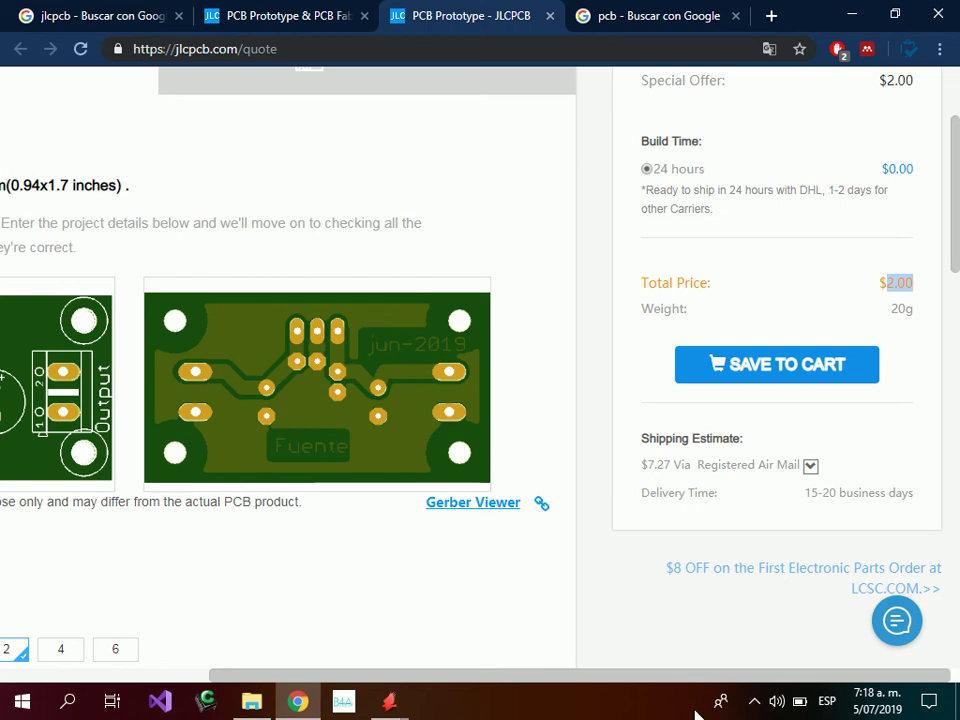
{"action": "left_click", "coordinate": [754, 701]}
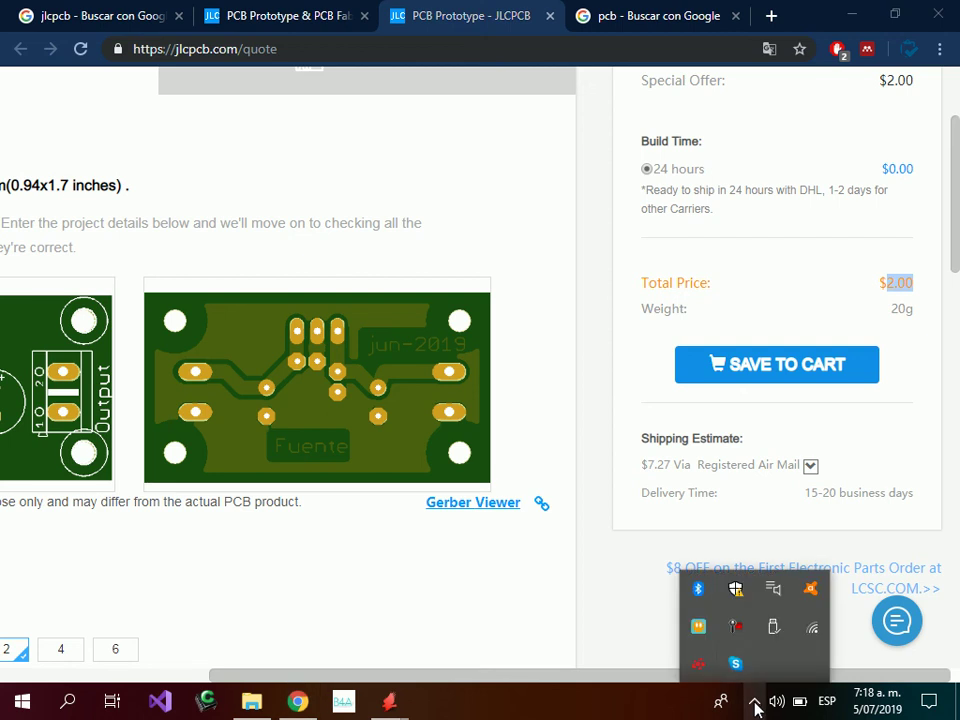
{"action": "left_click", "coordinate": [736, 628]}
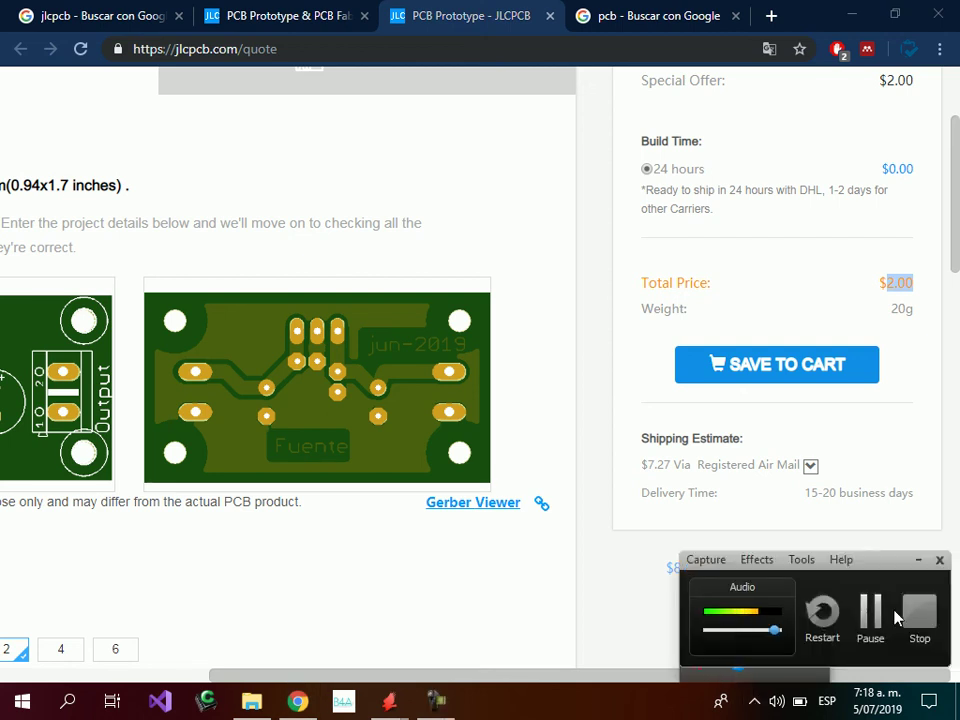